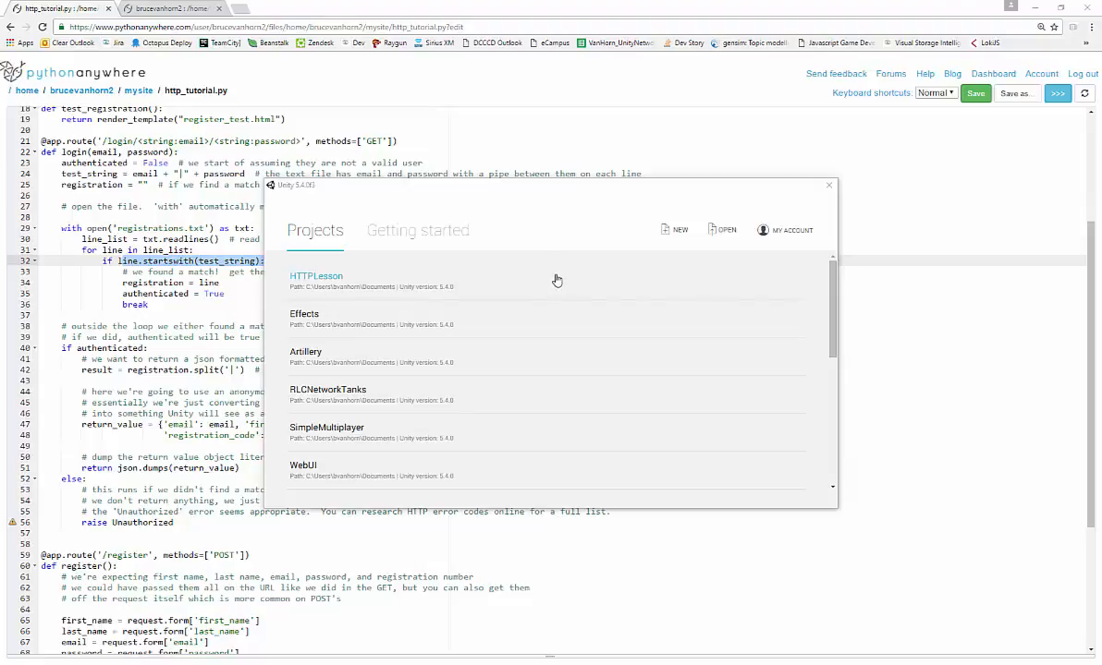
Create a new 2D project named BackEndTutorial in the default Documents location
click(684, 230)
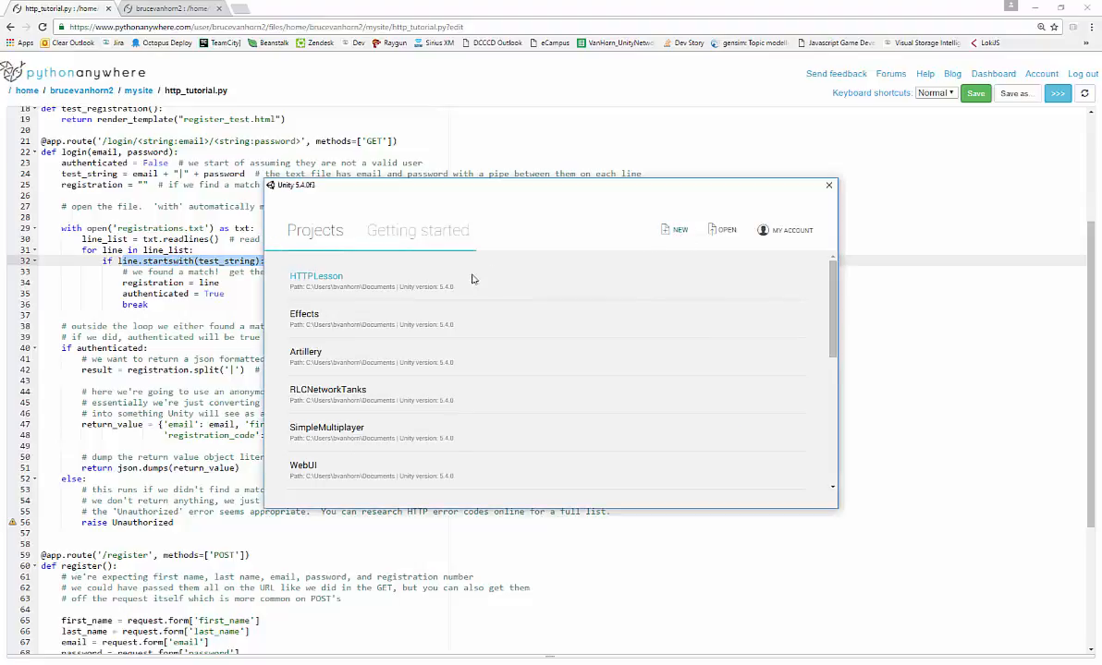
drag(461, 312, 361, 299)
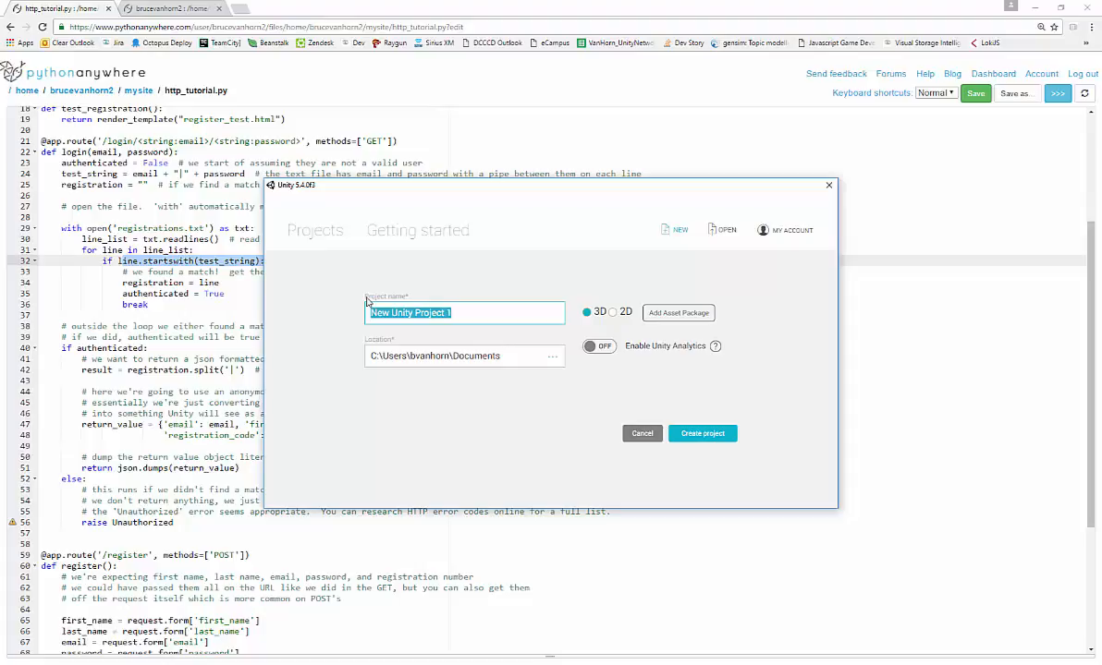
text(Ba)
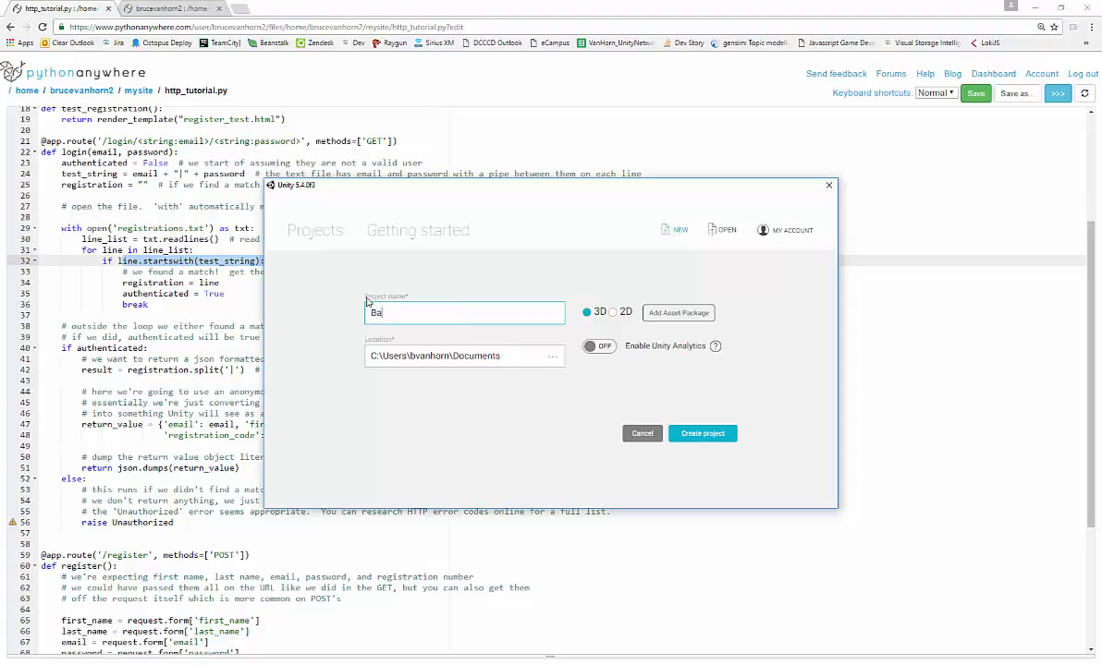
text(ckEndTutorial)
click(612, 313)
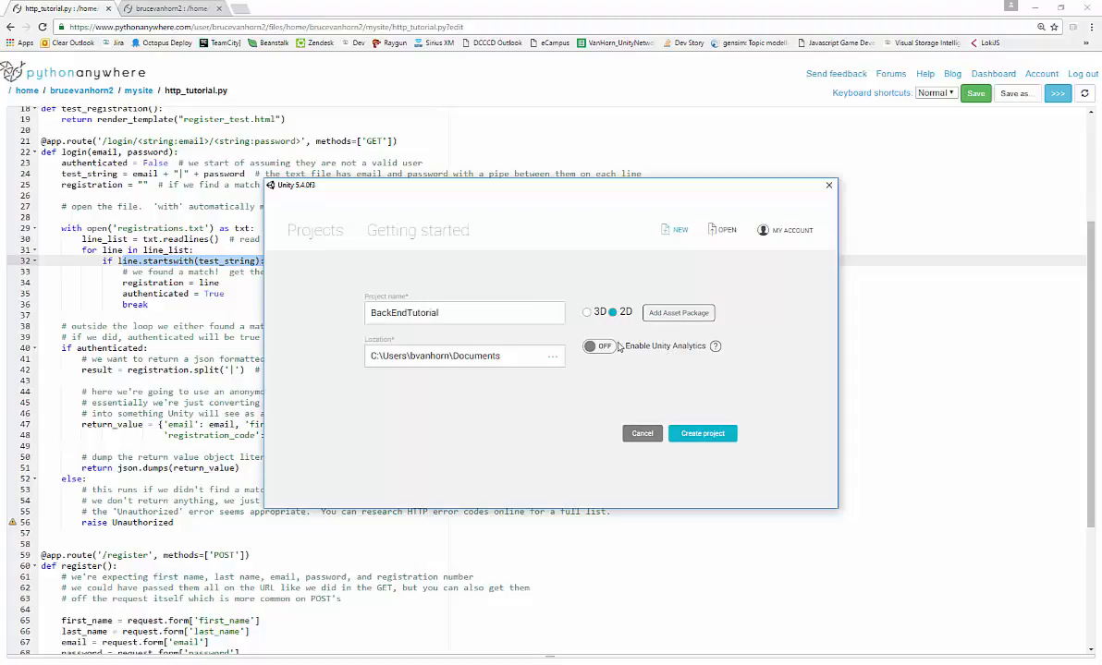
click(714, 440)
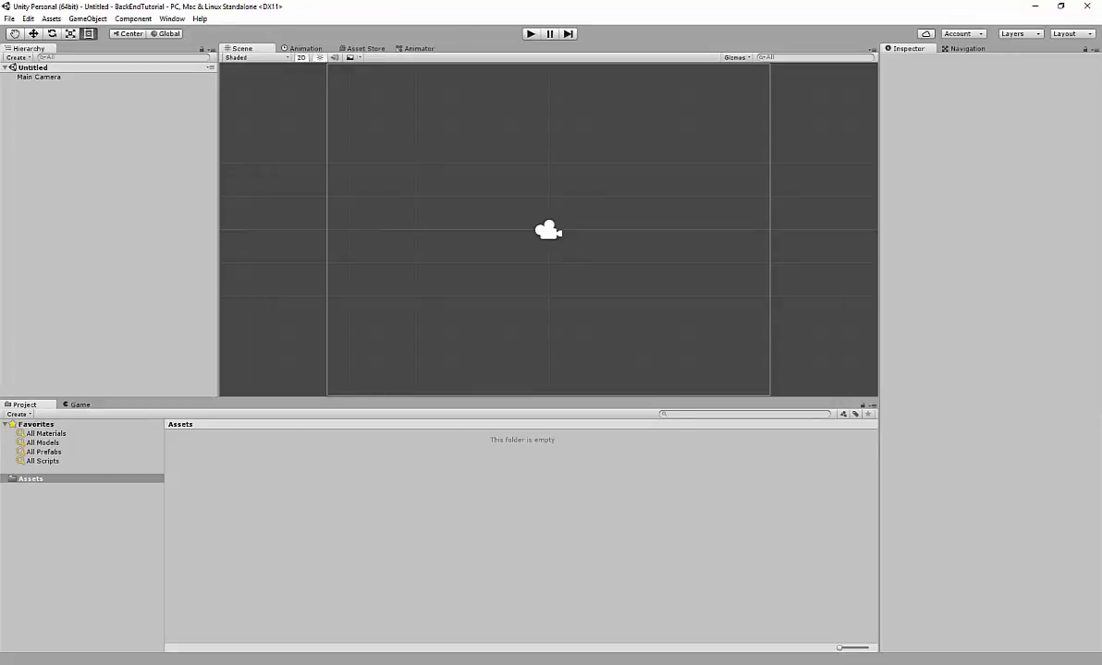
Save the untitled scene as Main in the project's Assets folder
click(52, 67)
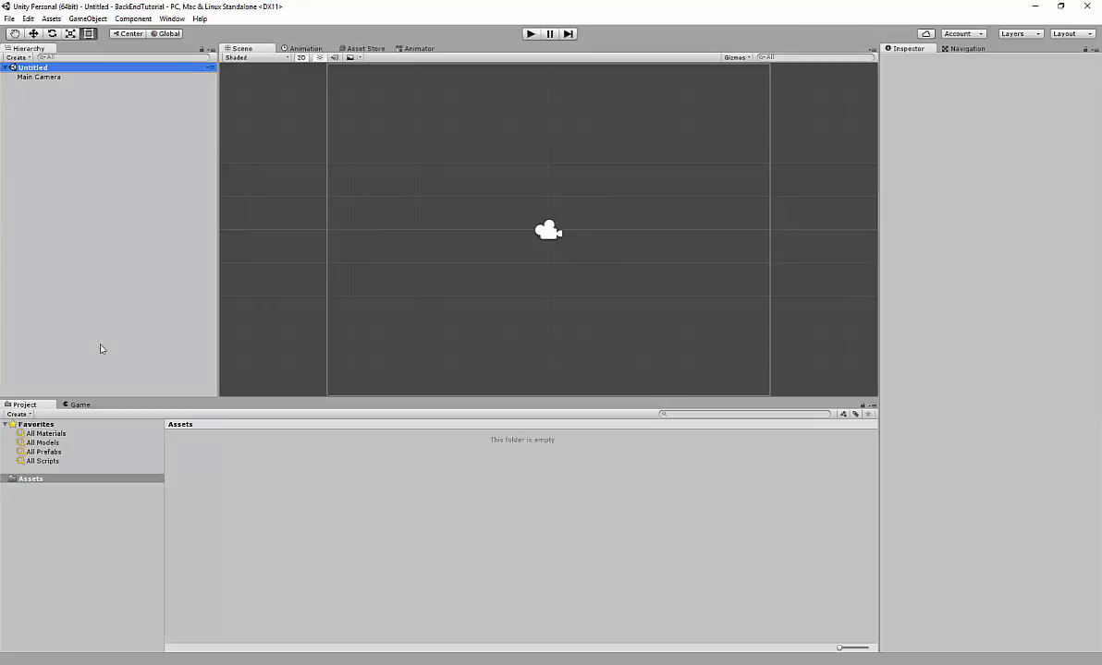
key(ctrl+s)
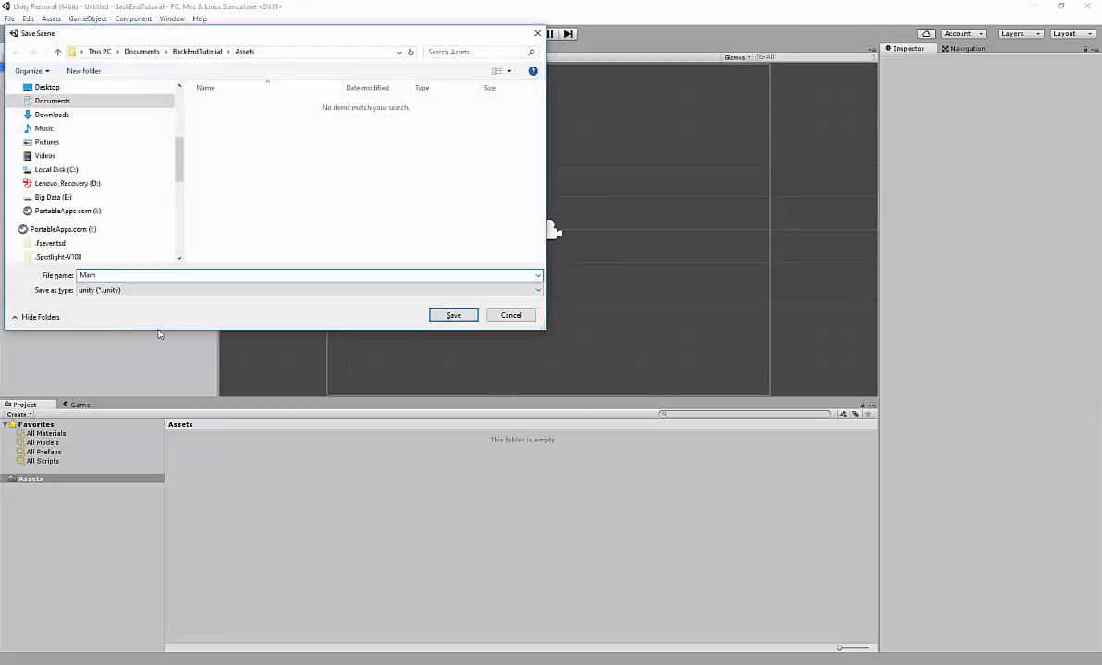
text(Main)
key(Return)
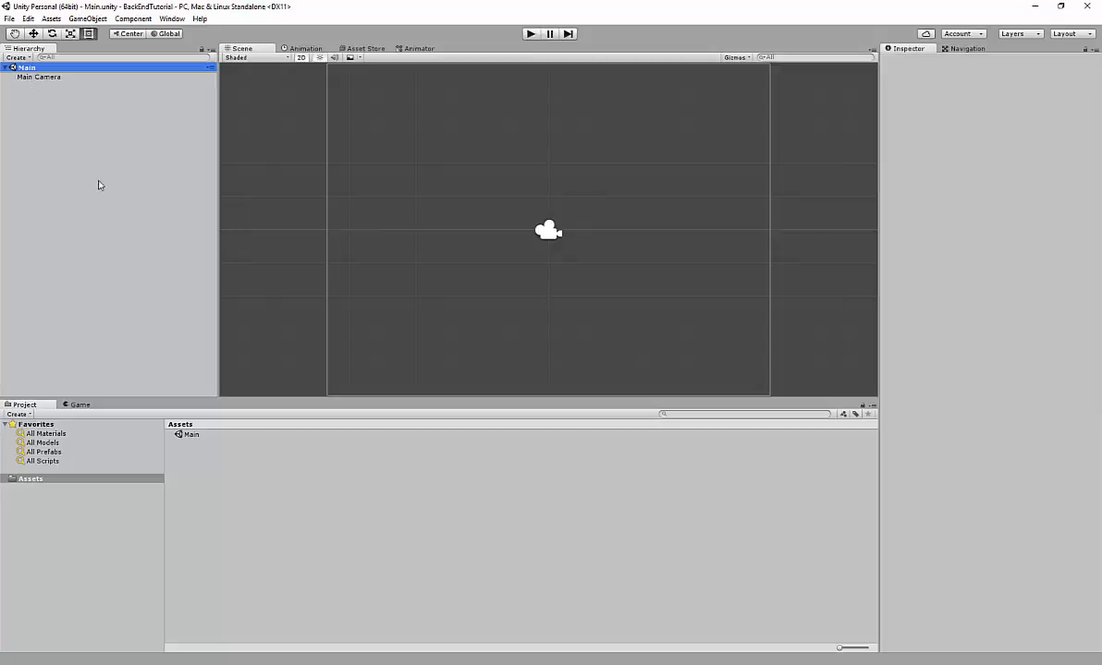
Add a UI Text element to the scene and move it up the canvas to about X -80, Y 55
right_click(15, 103)
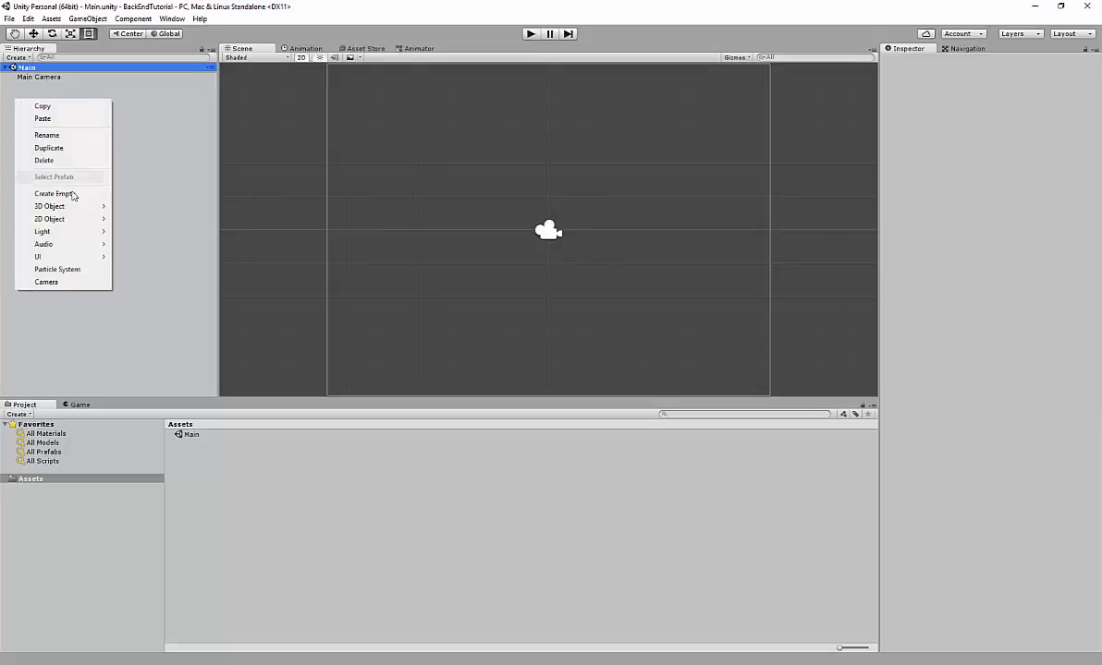
mouse_move(64, 257)
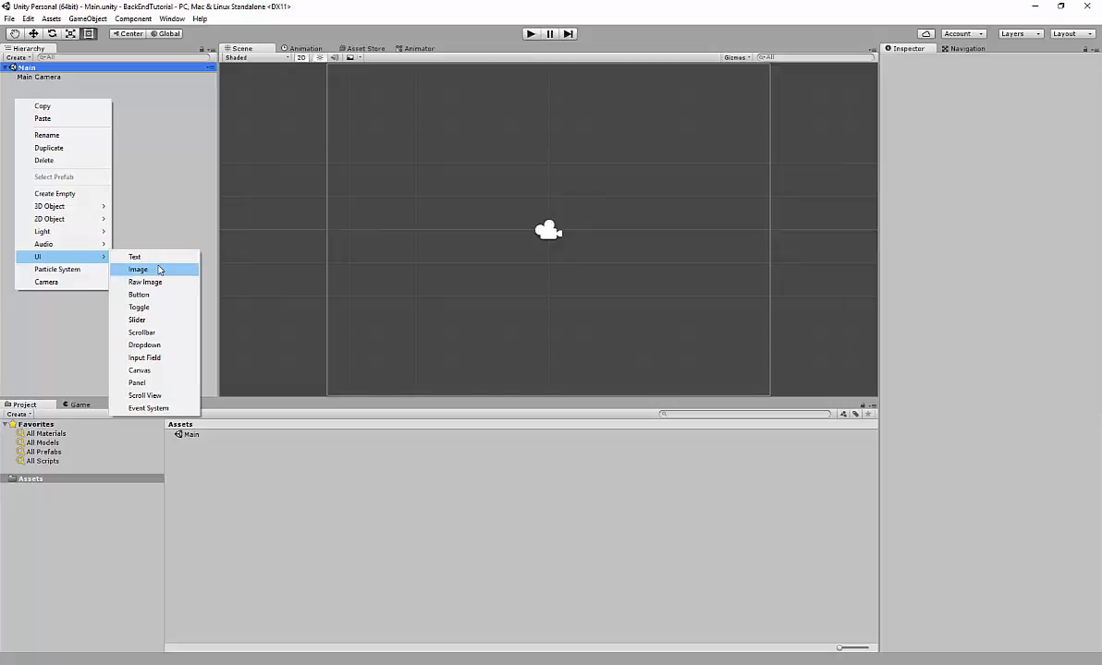
click(150, 258)
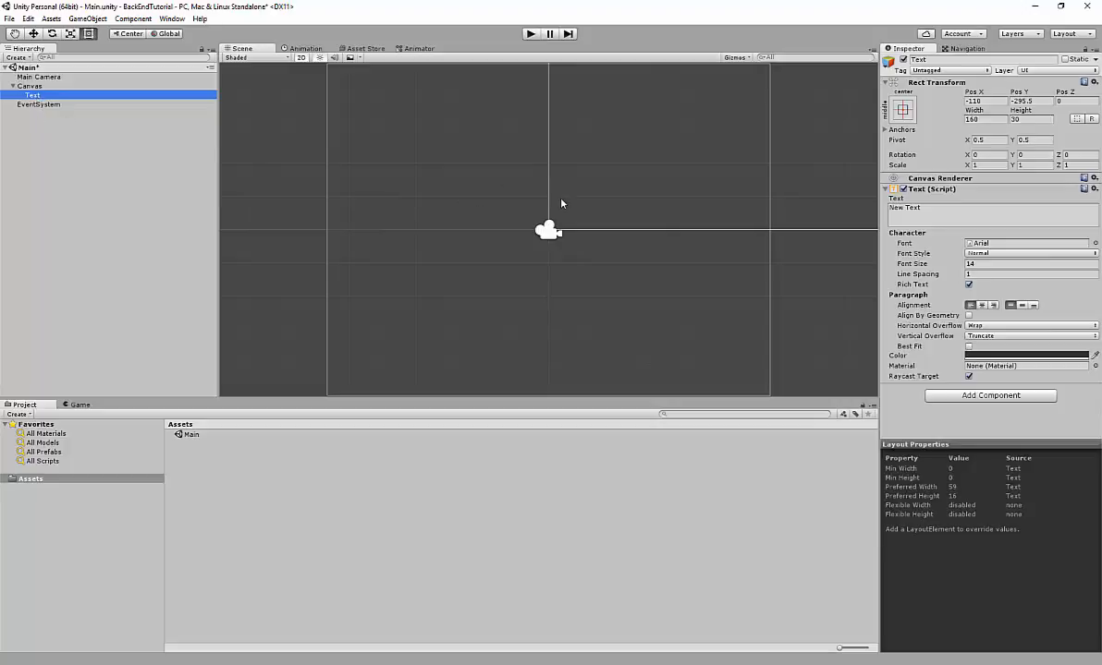
key(f)
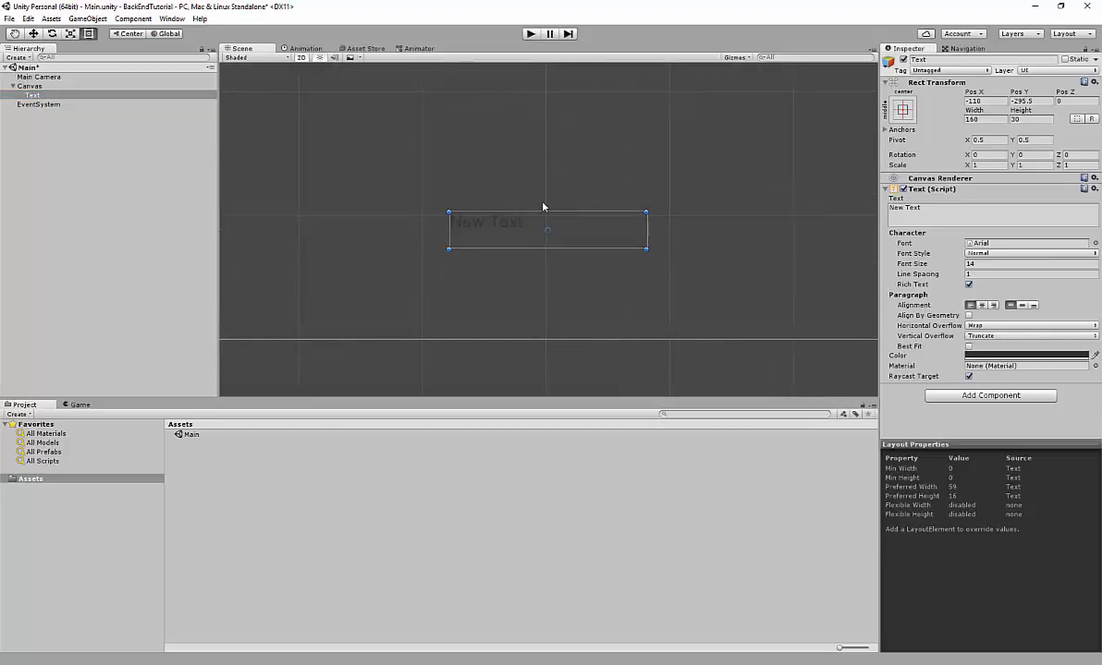
scroll(510, 201, down, 5)
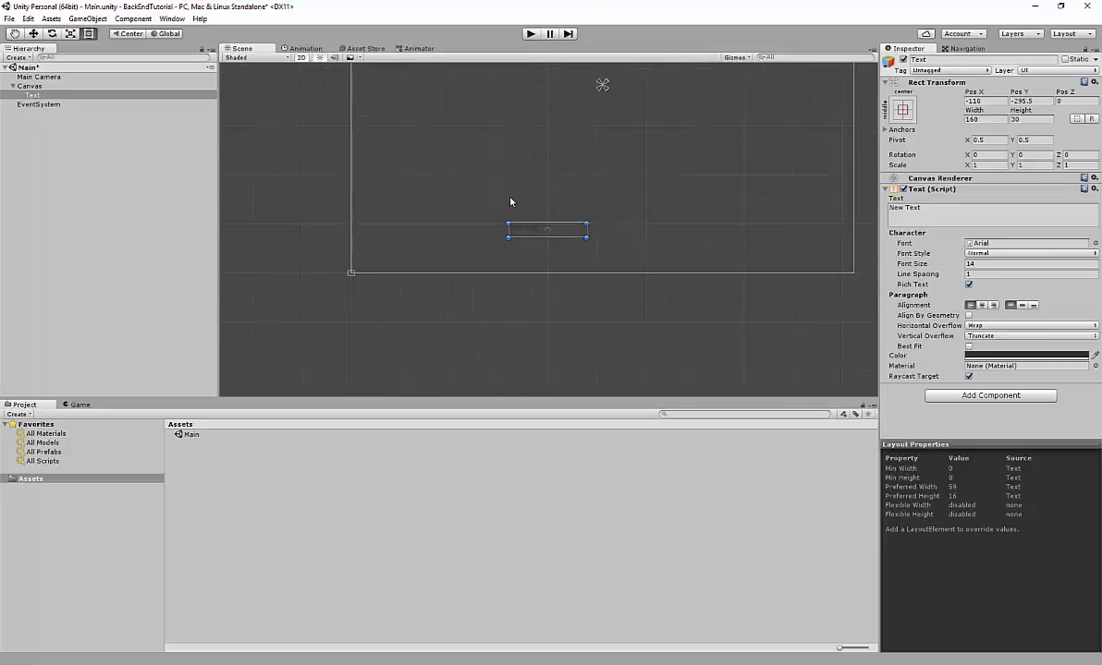
middle_drag(610, 183, 577, 299)
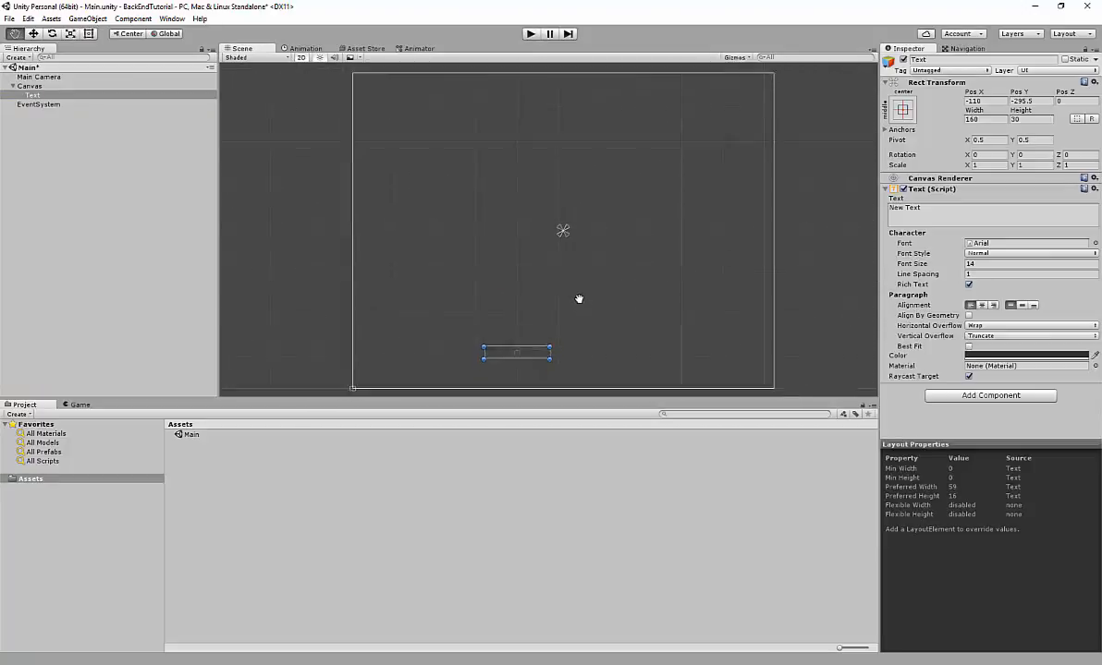
drag(553, 398, 566, 481)
middle_drag(605, 342, 595, 346)
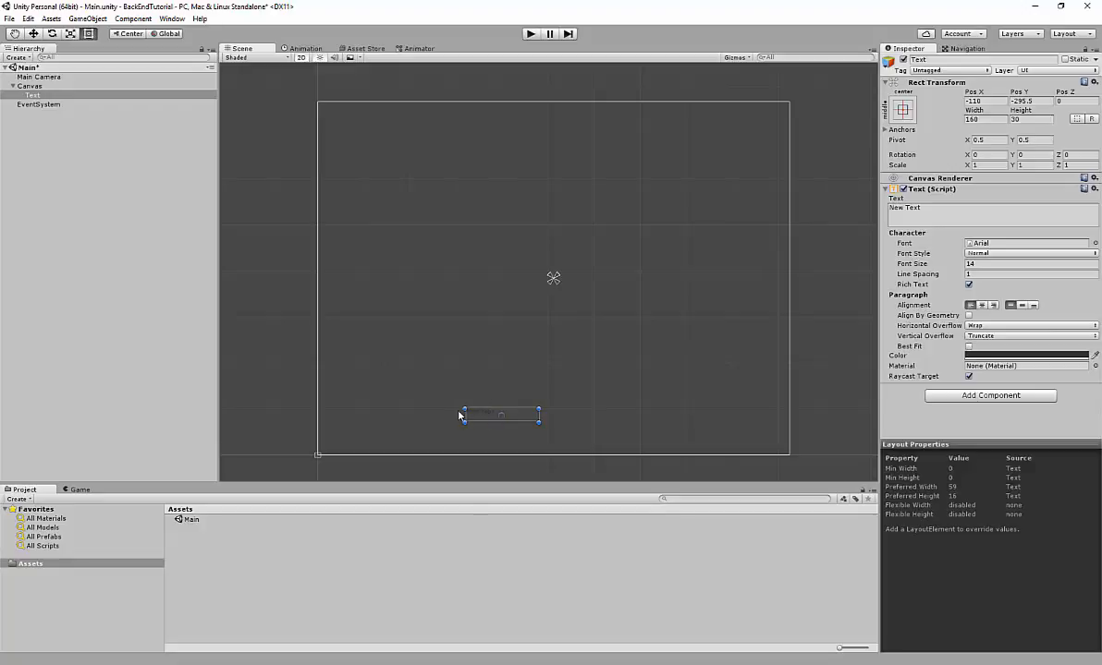
drag(477, 415, 492, 254)
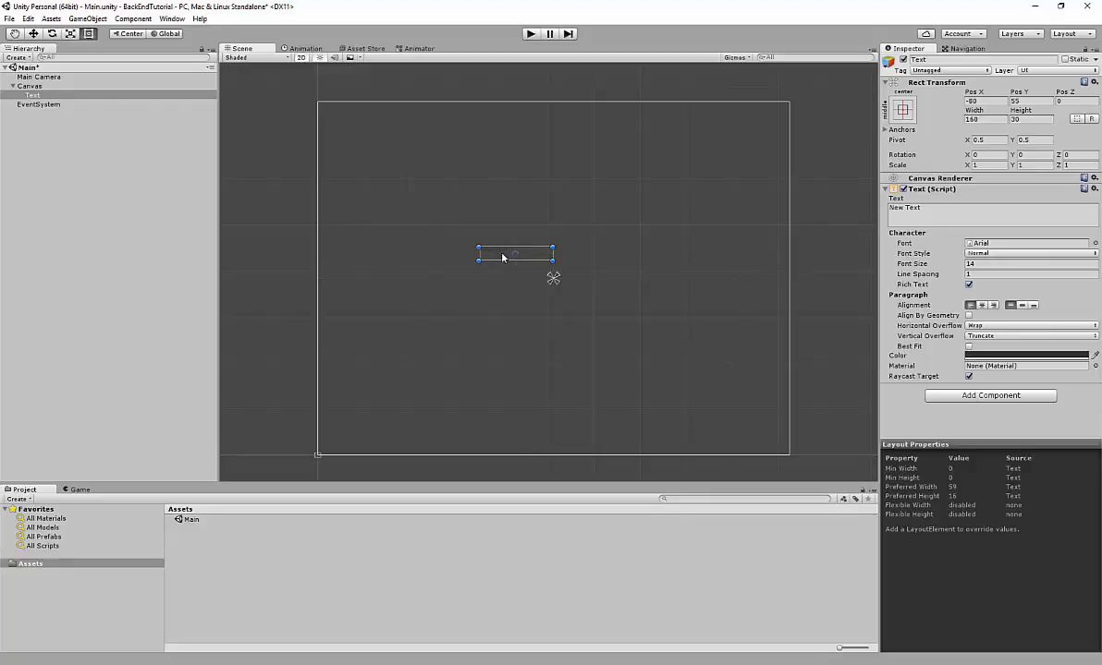
Add a Panel to the Canvas and shrink it to margins of about 96 left, 128 top, 152 right and 266 bottom
right_click(26, 88)
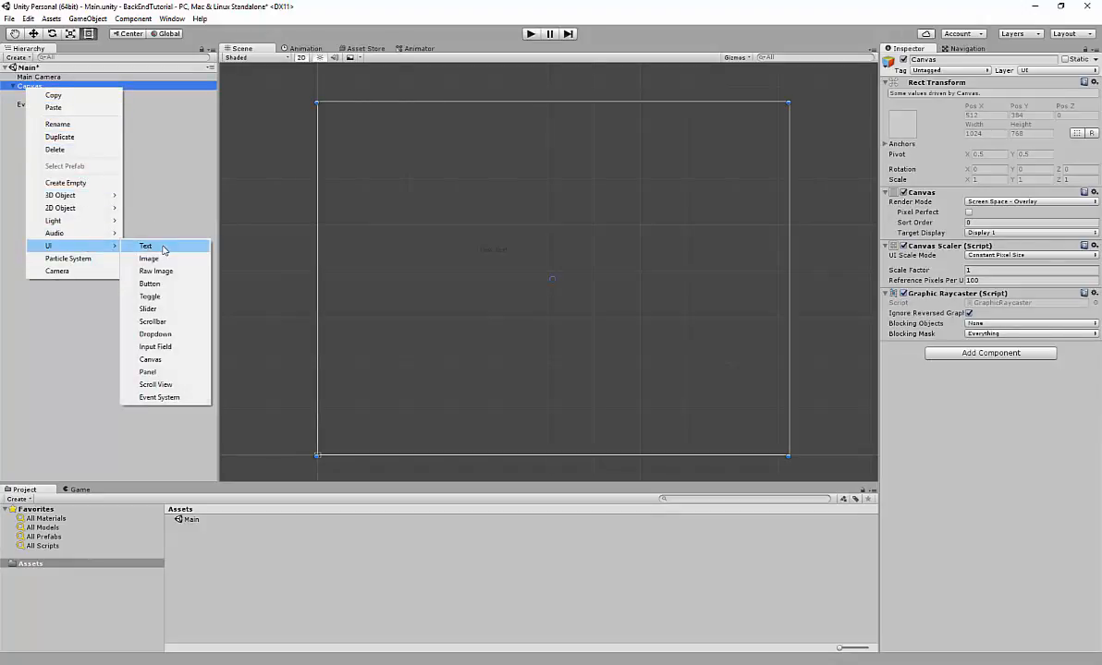
click(179, 377)
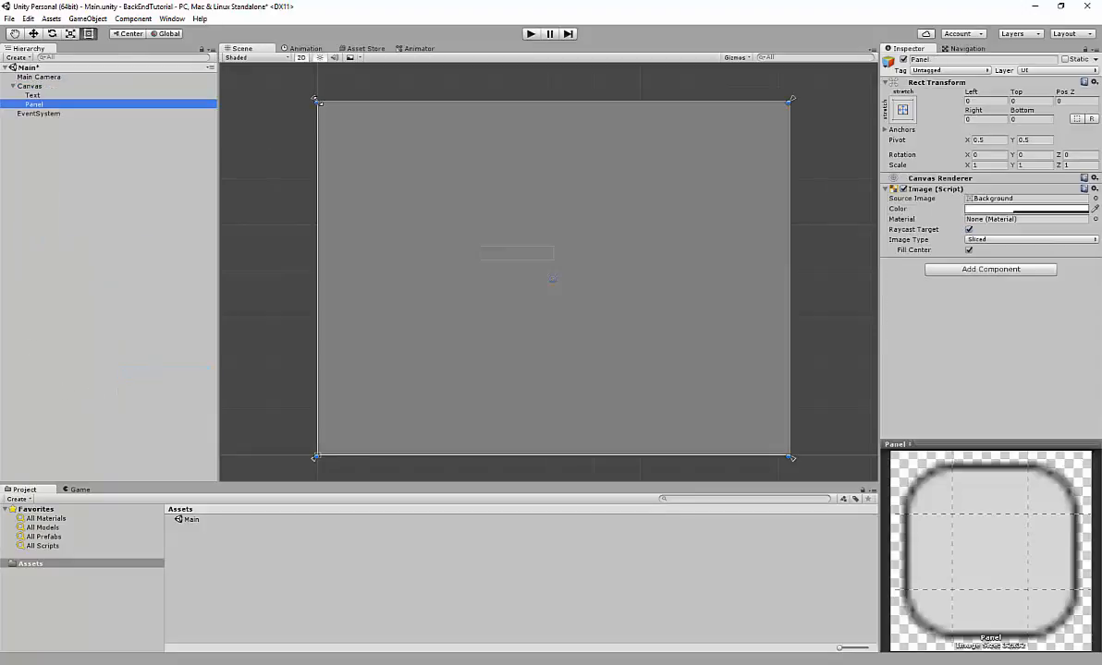
drag(315, 100, 400, 239)
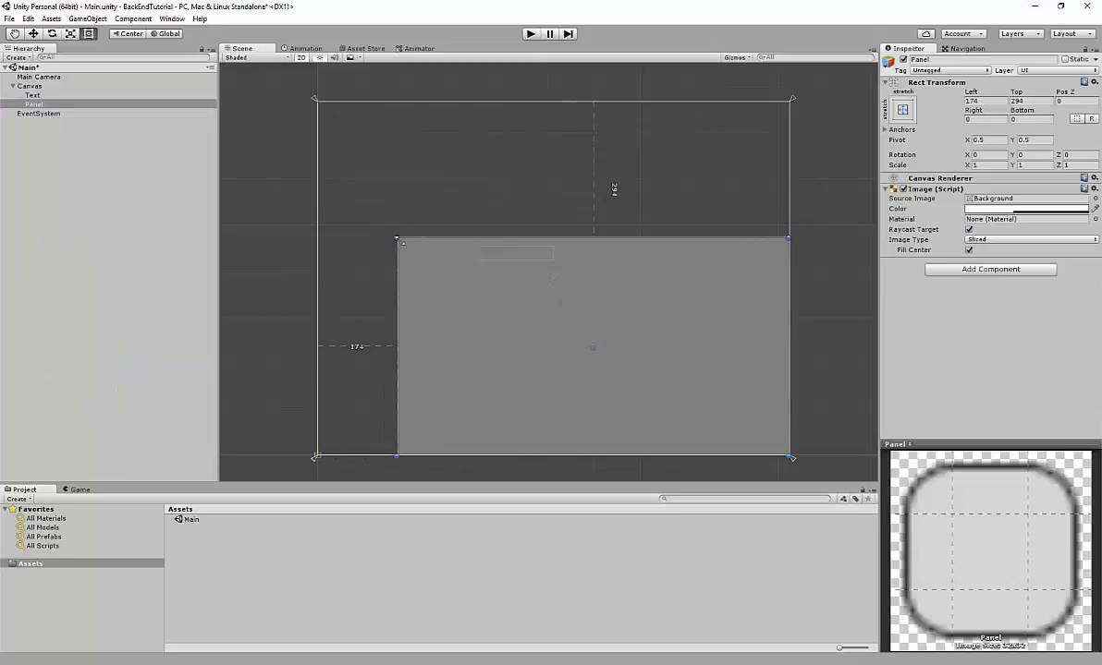
drag(482, 304, 448, 228)
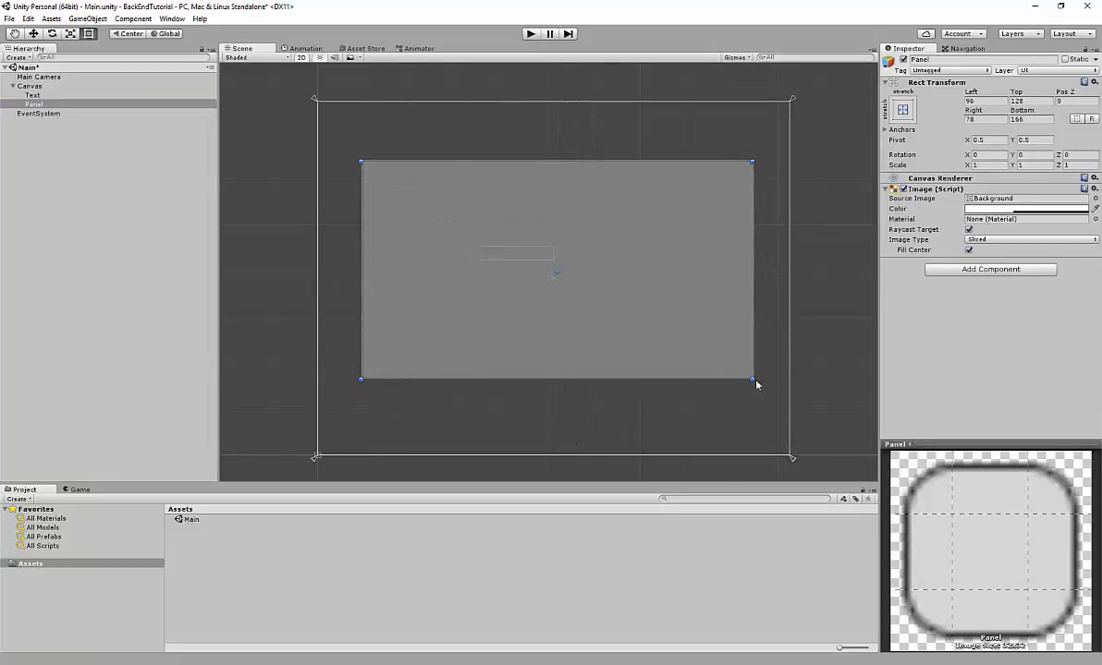
drag(751, 377, 717, 333)
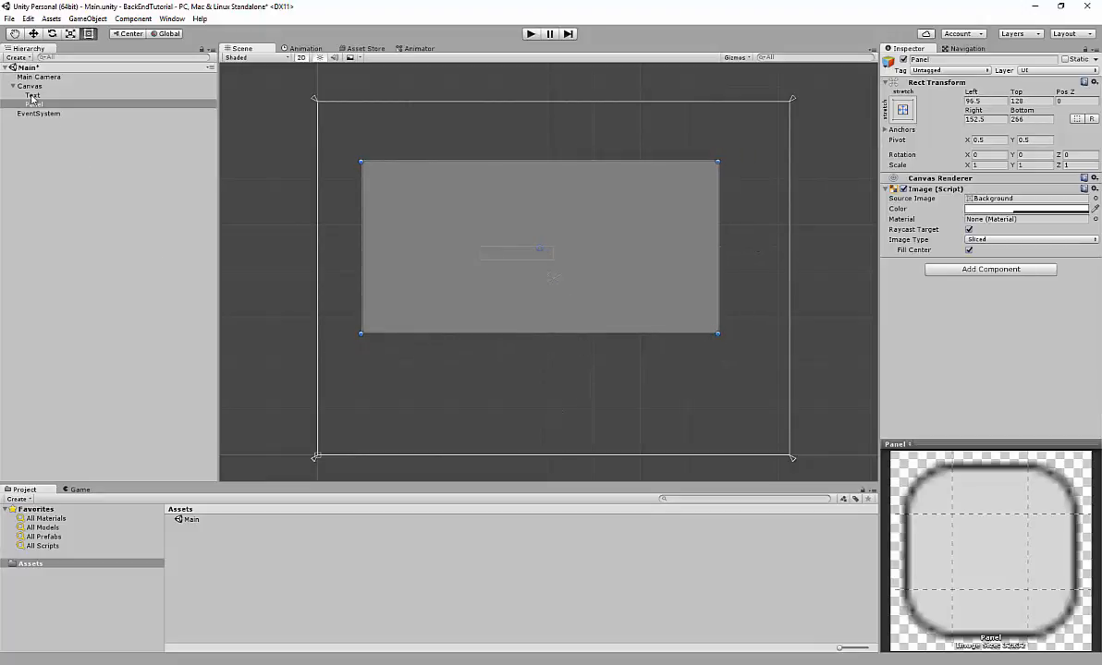
Make the Text a child of the Panel and place it near the panel's upper edge at about X 0, Y 138
drag(32, 99, 46, 108)
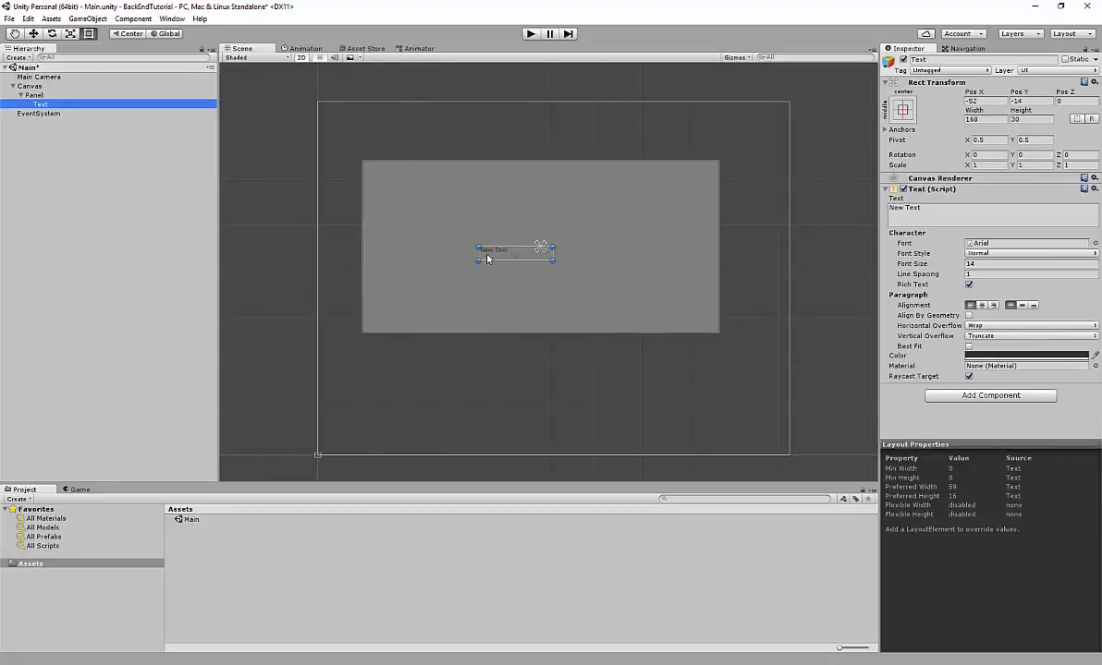
drag(490, 250, 511, 192)
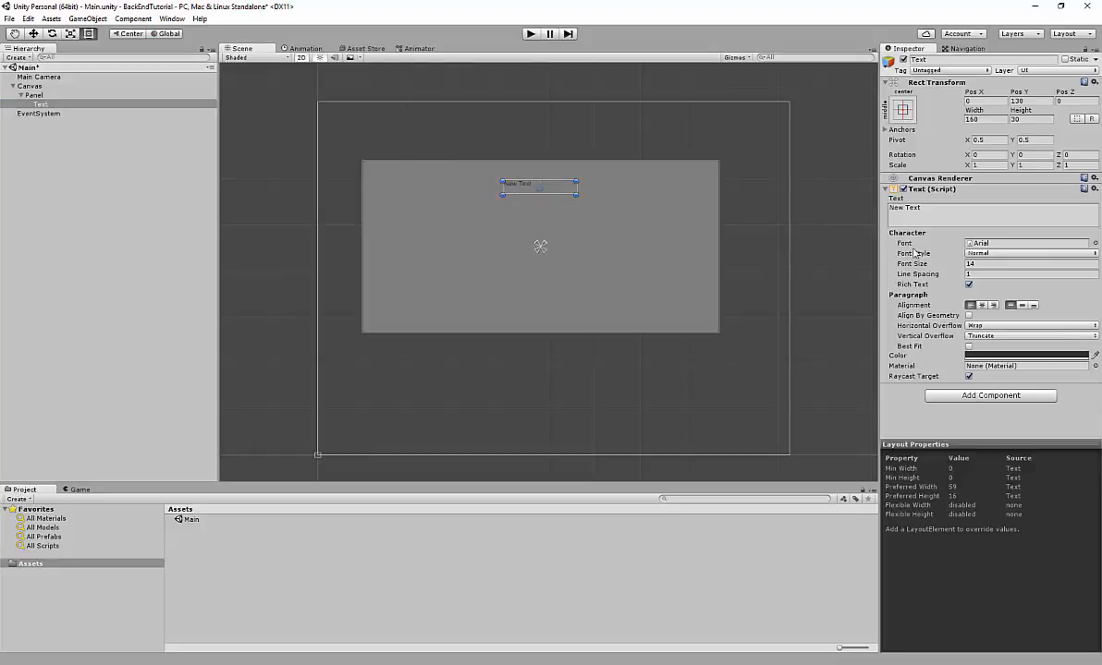
Replace the text element's placeholder content with Login
click(915, 210)
key(ctrl+a)
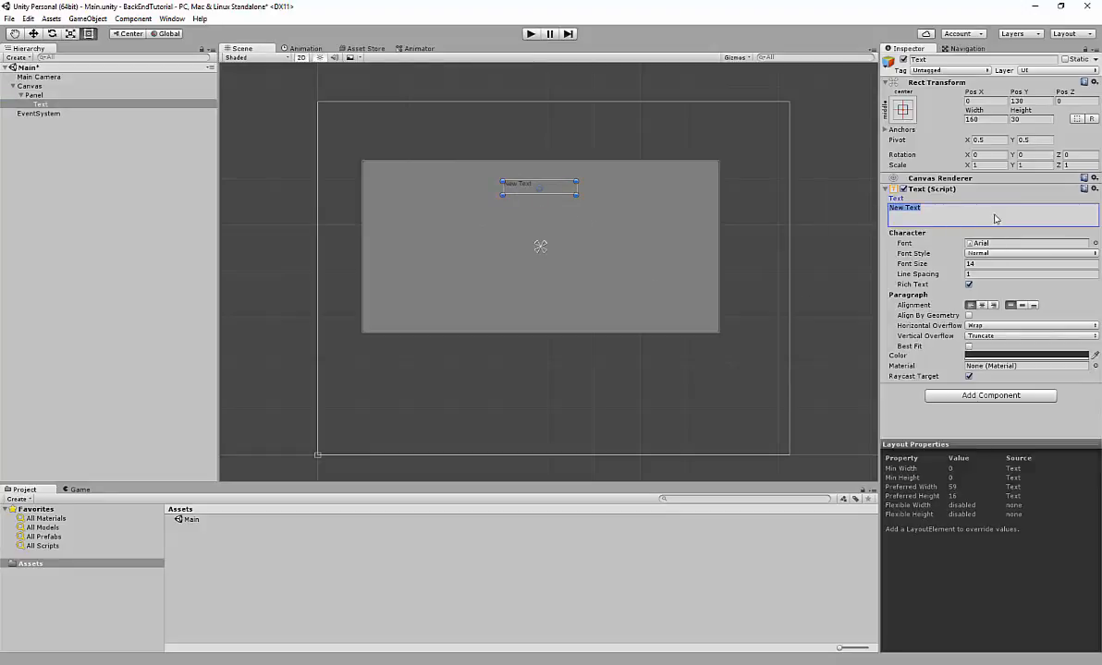
text(Login)
Color the Login text white (FFFFFFFF) and center its alignment horizontally and vertically
click(997, 360)
drag(776, 262, 717, 207)
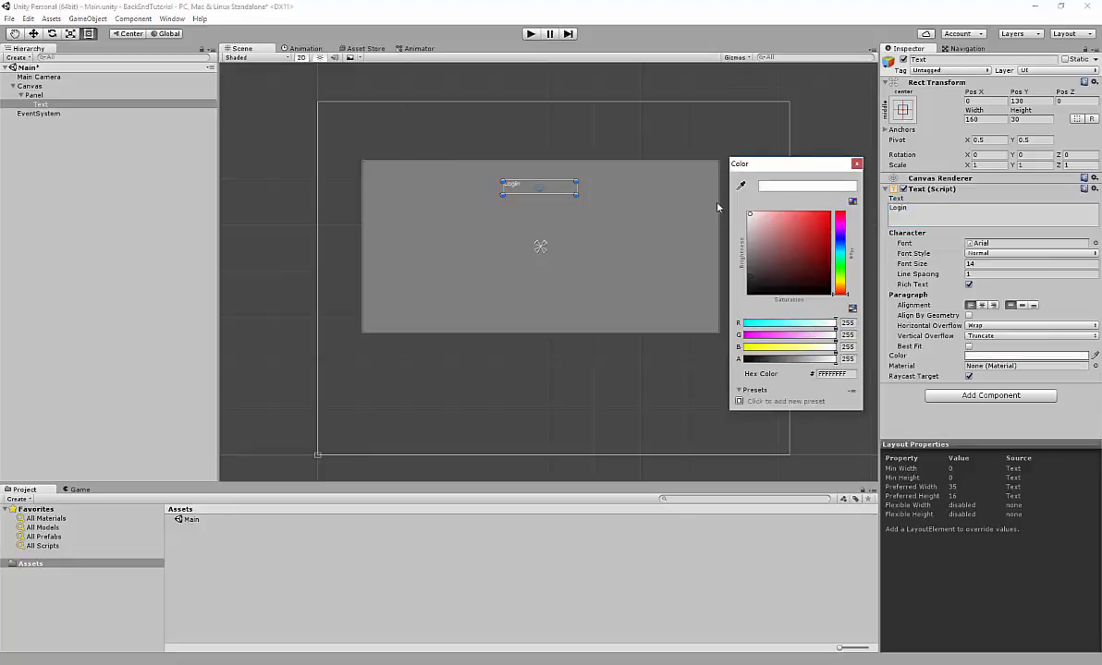
click(857, 165)
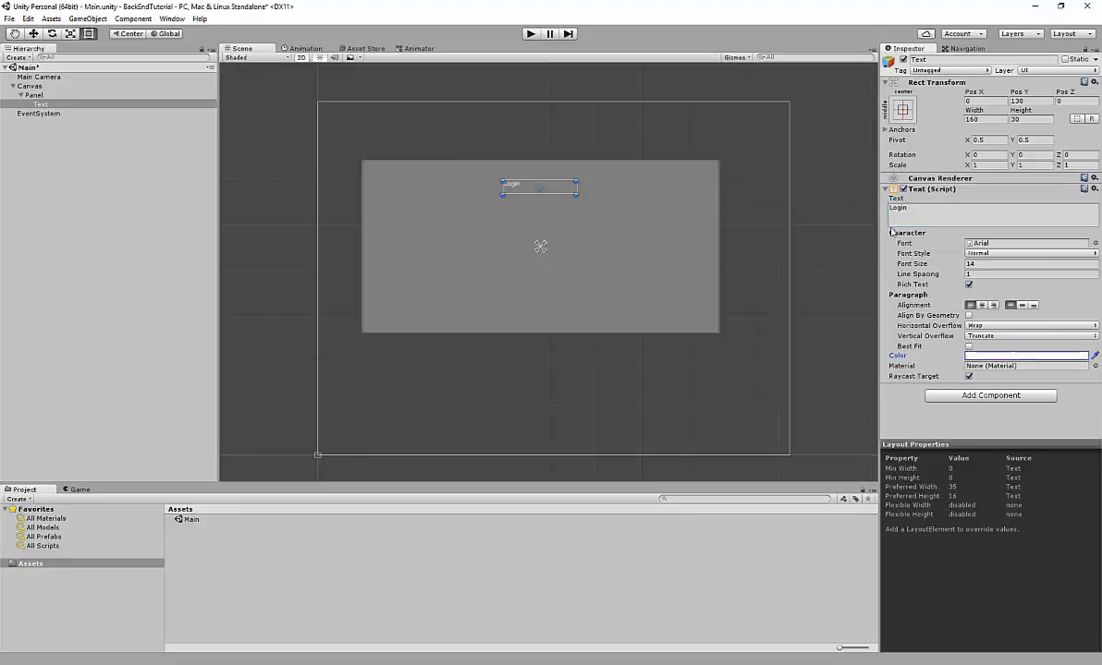
click(982, 305)
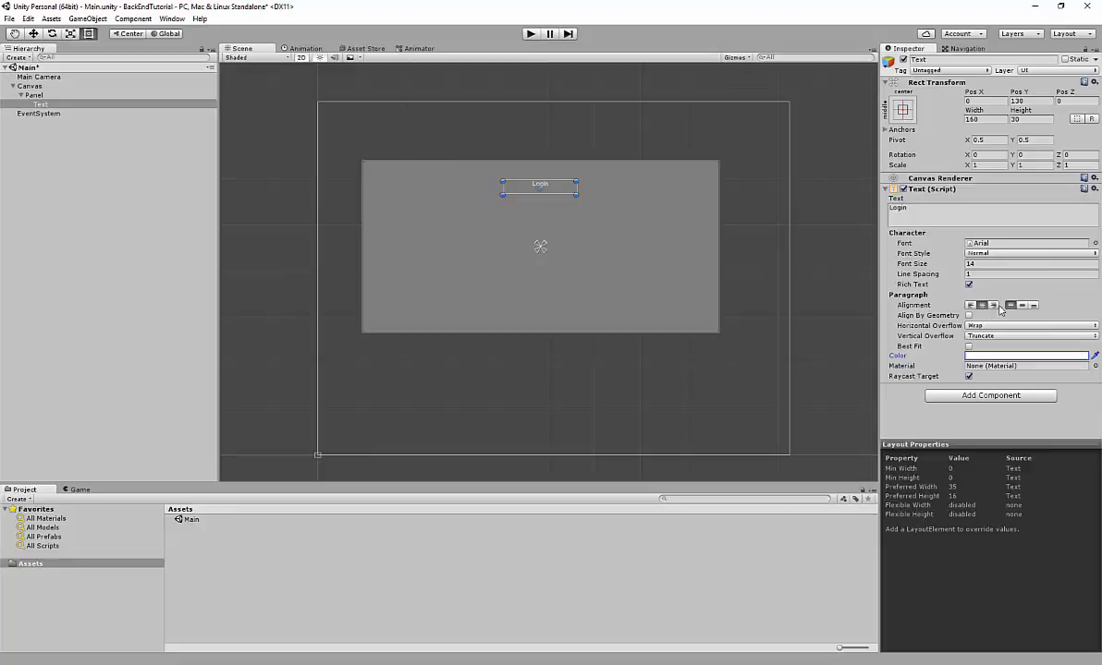
click(1021, 305)
Set the Login text's font size to 48 and enlarge its box to about 237 by 66 at X 0, Y 117
click(959, 265)
text(52)
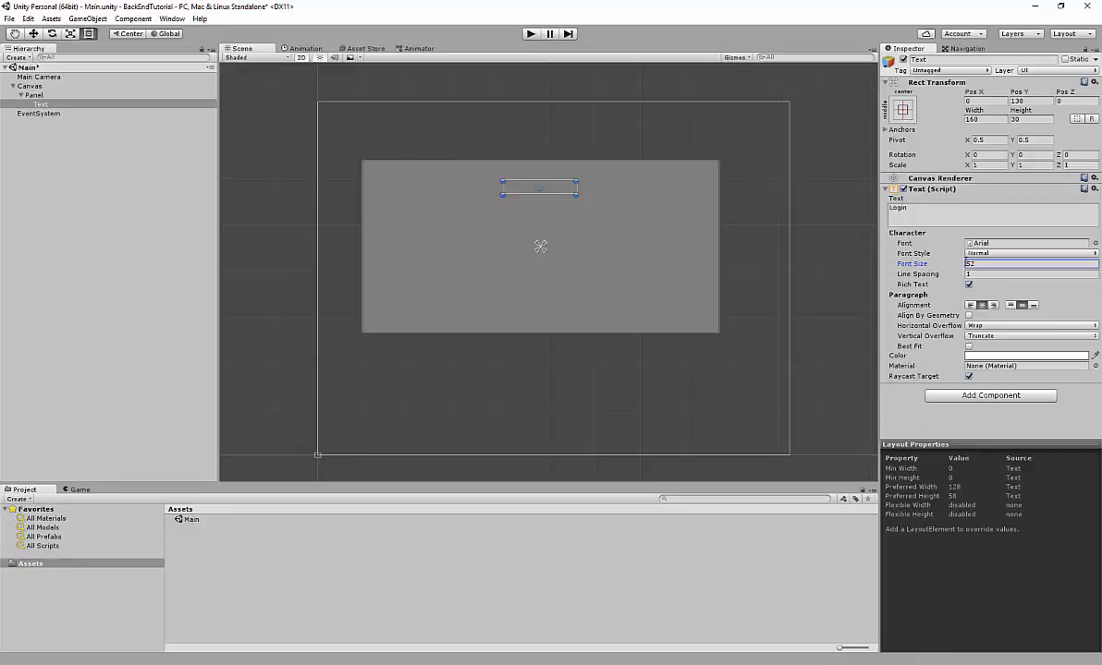
mouse_move(962, 265)
mouse_down()
mouse_move(942, 265)
mouse_move(959, 267)
mouse_up()
mouse_move(573, 190)
mouse_down()
mouse_move(607, 207)
mouse_move(554, 201)
mouse_up()
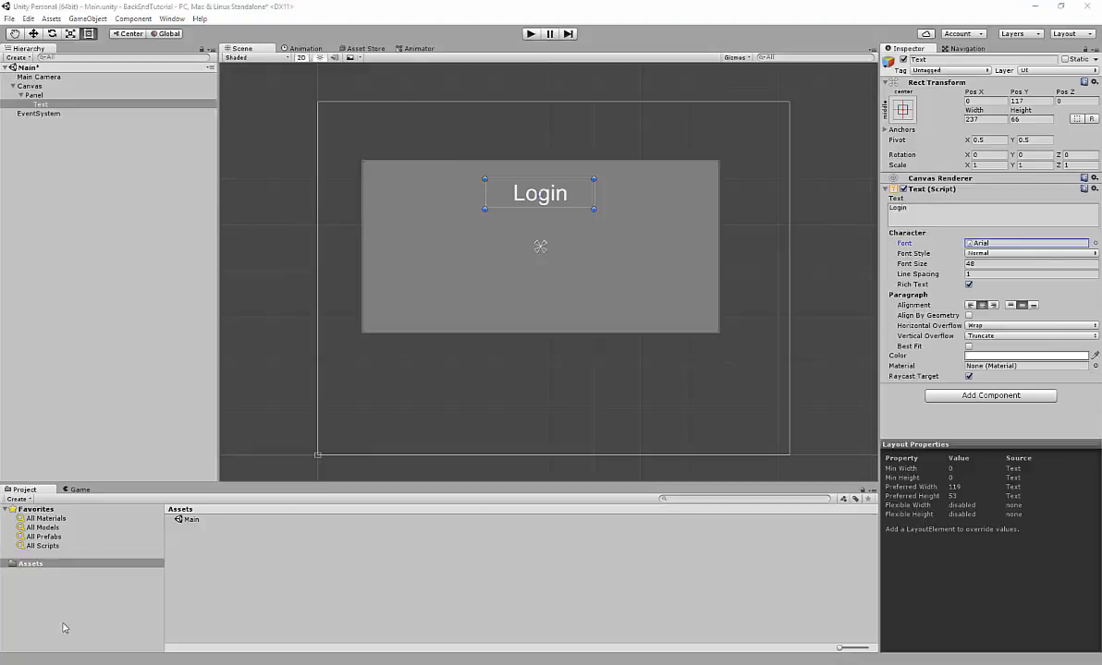
Find and open the Windows Fonts folder
key(super+s)
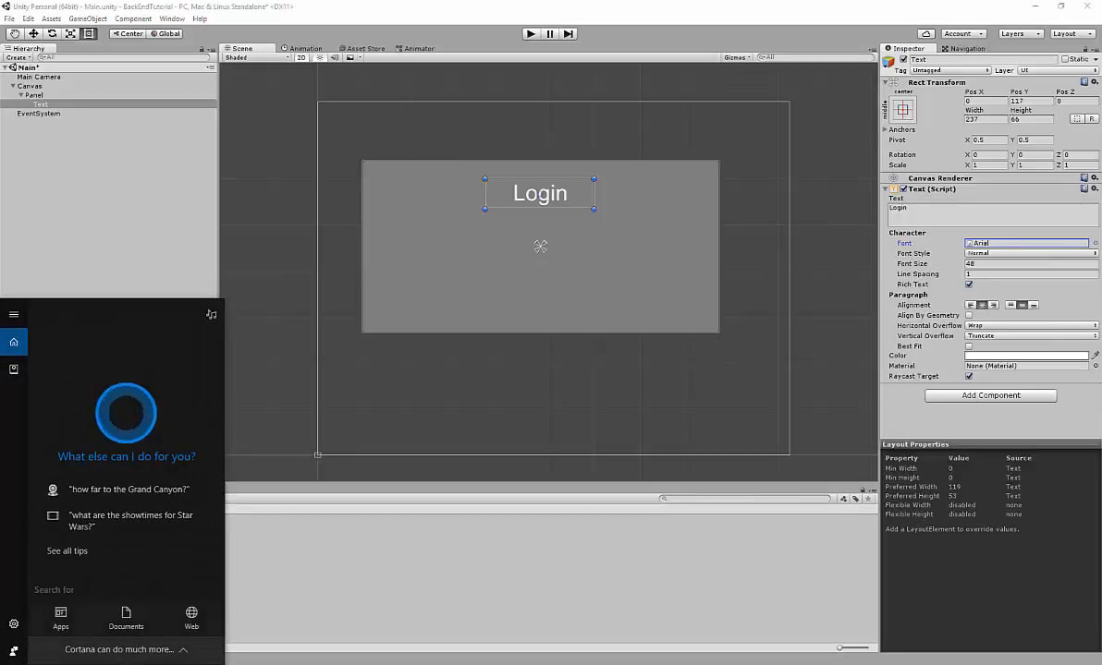
text(fonts)
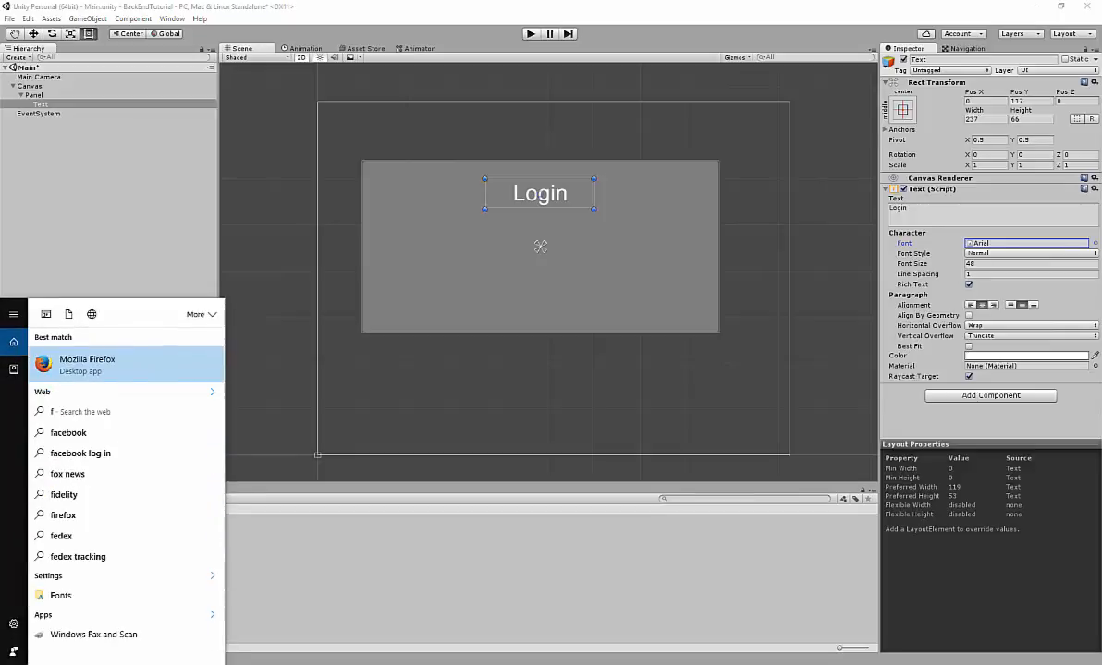
key(Return)
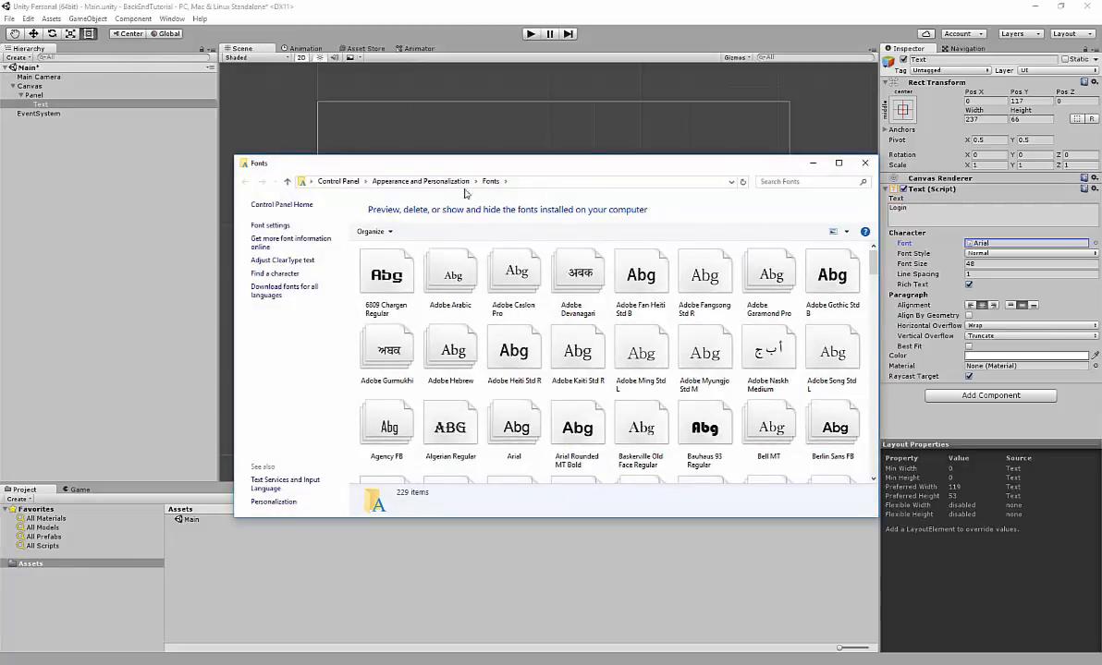
Browse the fonts installed on the computer for a style suited to the Login heading
scroll(541, 311, down, 7)
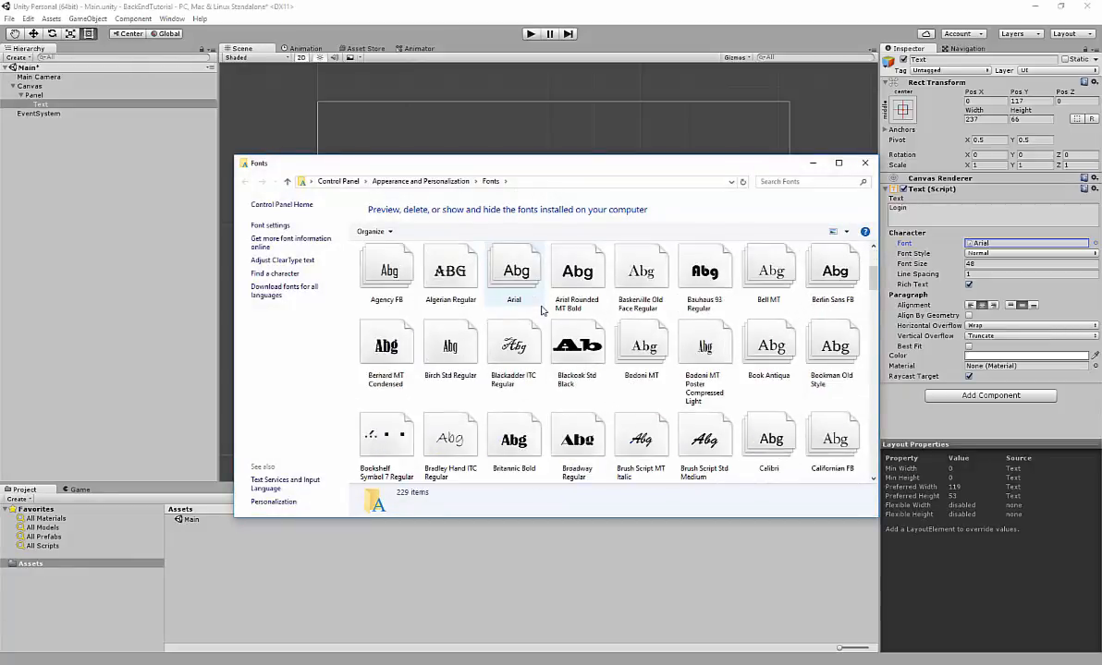
scroll(551, 334, down, 2)
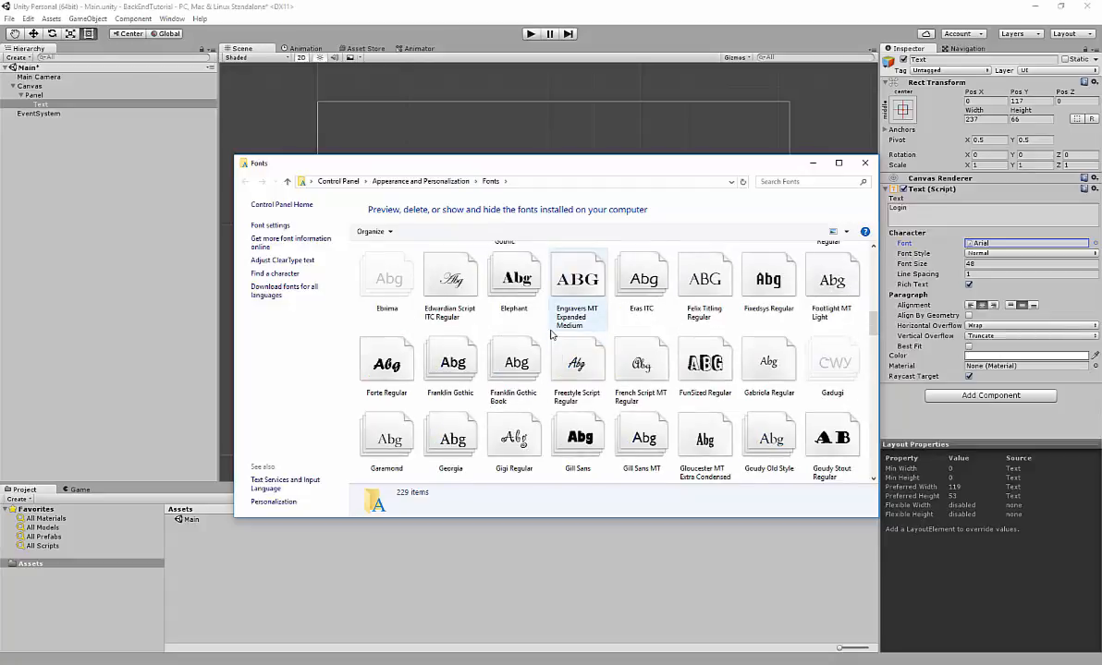
scroll(550, 335, up, 2)
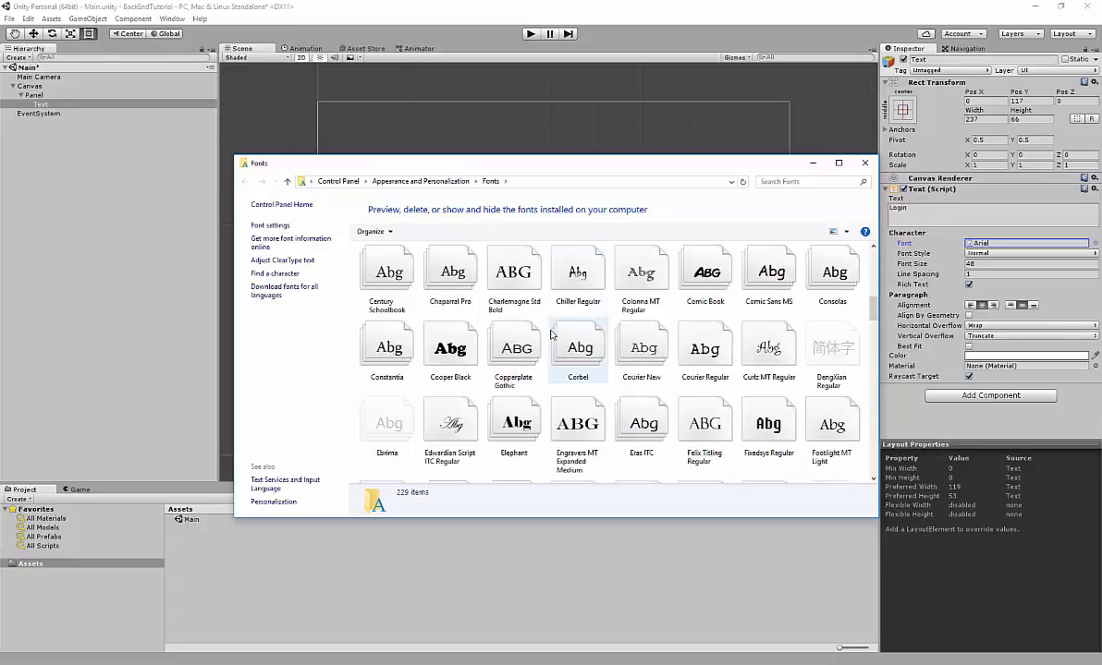
scroll(530, 311, down, 2)
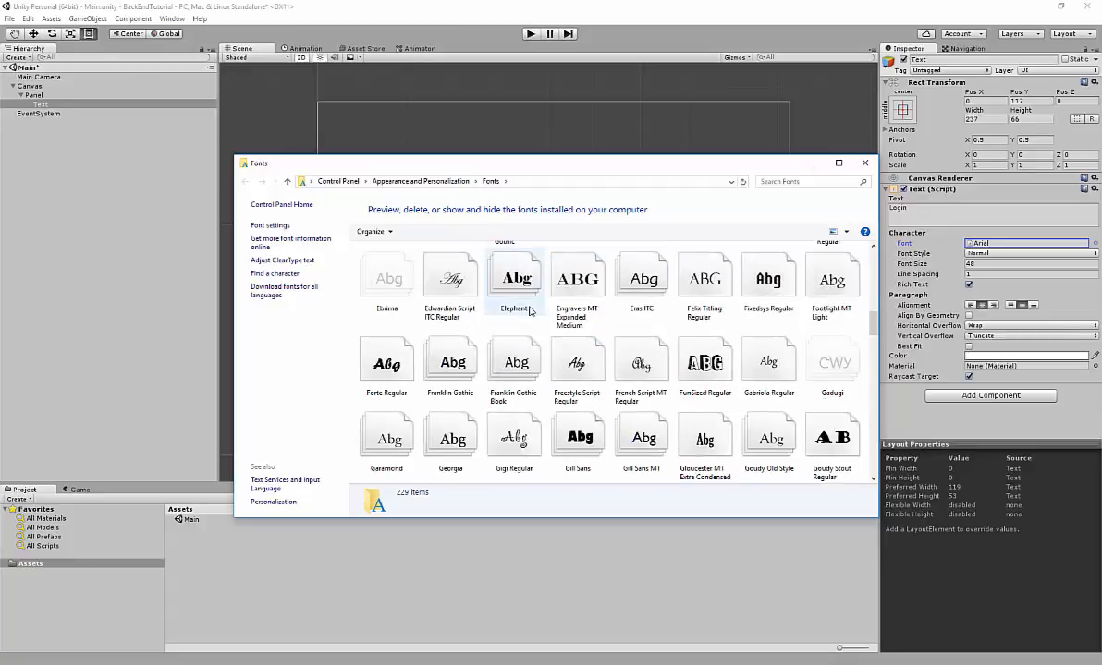
scroll(529, 311, down, 2)
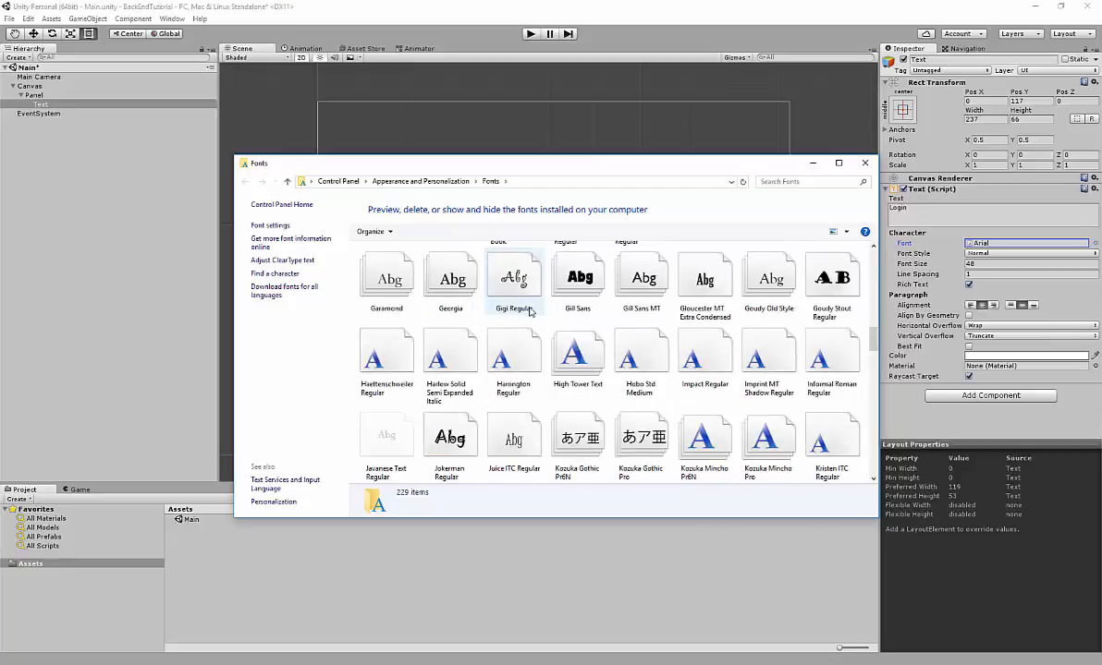
scroll(466, 356, down, 2)
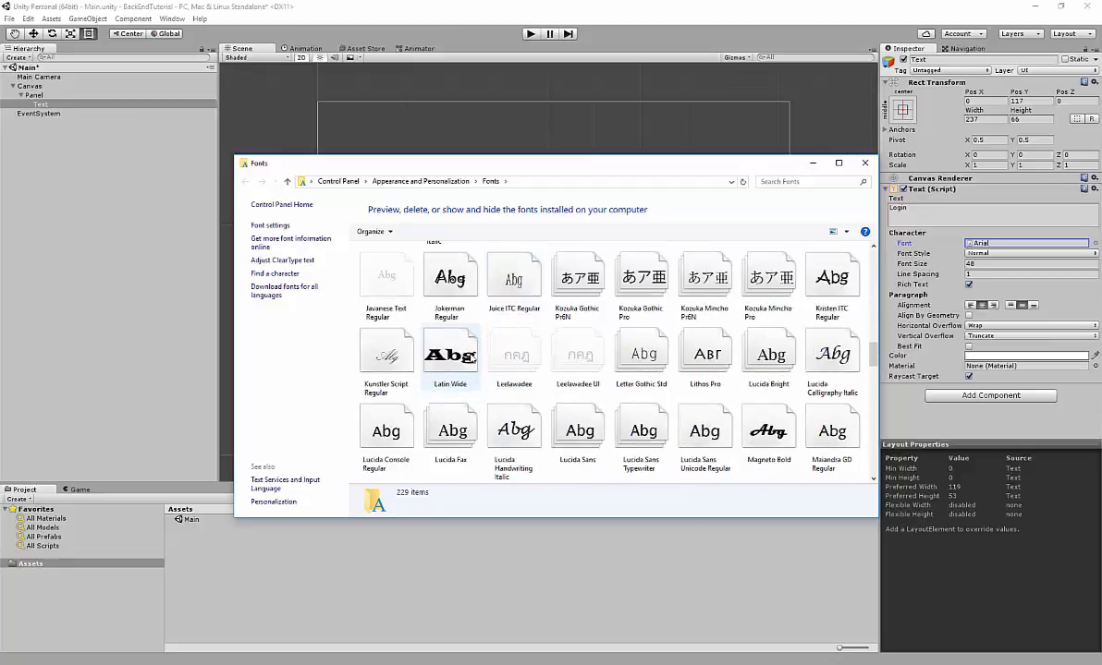
scroll(471, 358, down, 2)
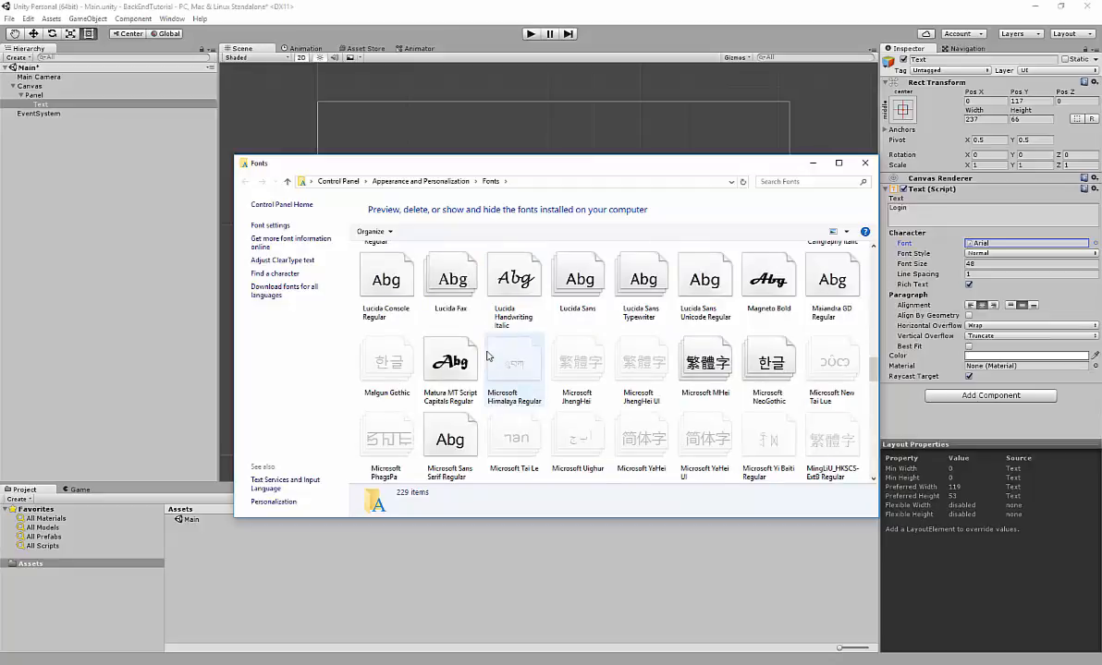
scroll(488, 357, down, 2)
scroll(487, 356, down, 1)
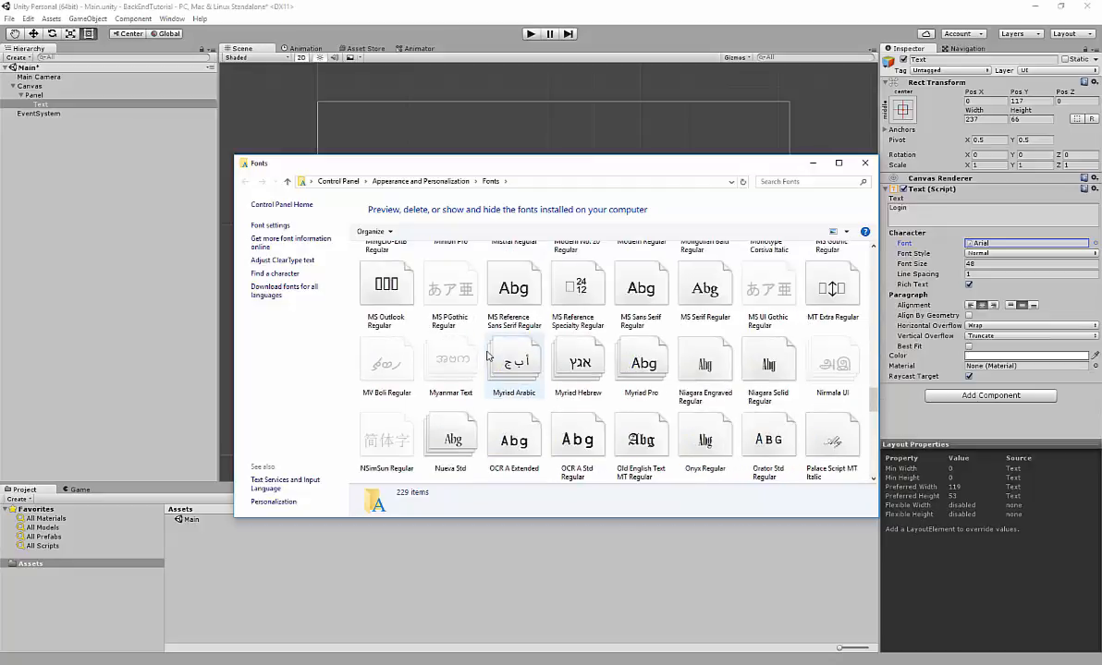
scroll(487, 356, up, 15)
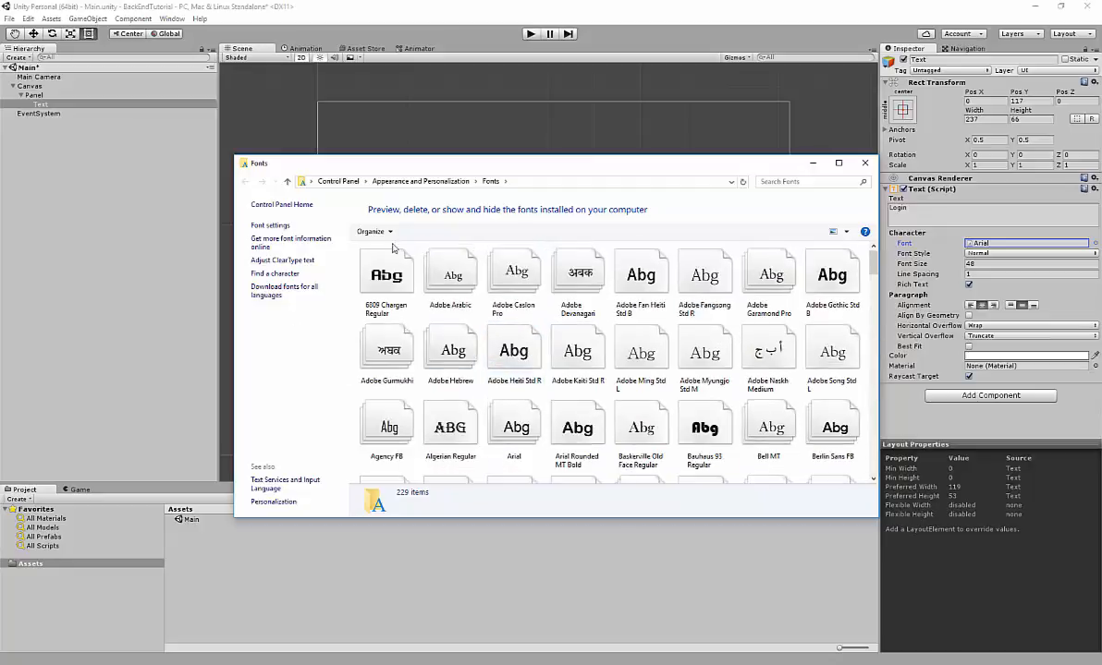
drag(615, 170, 557, 257)
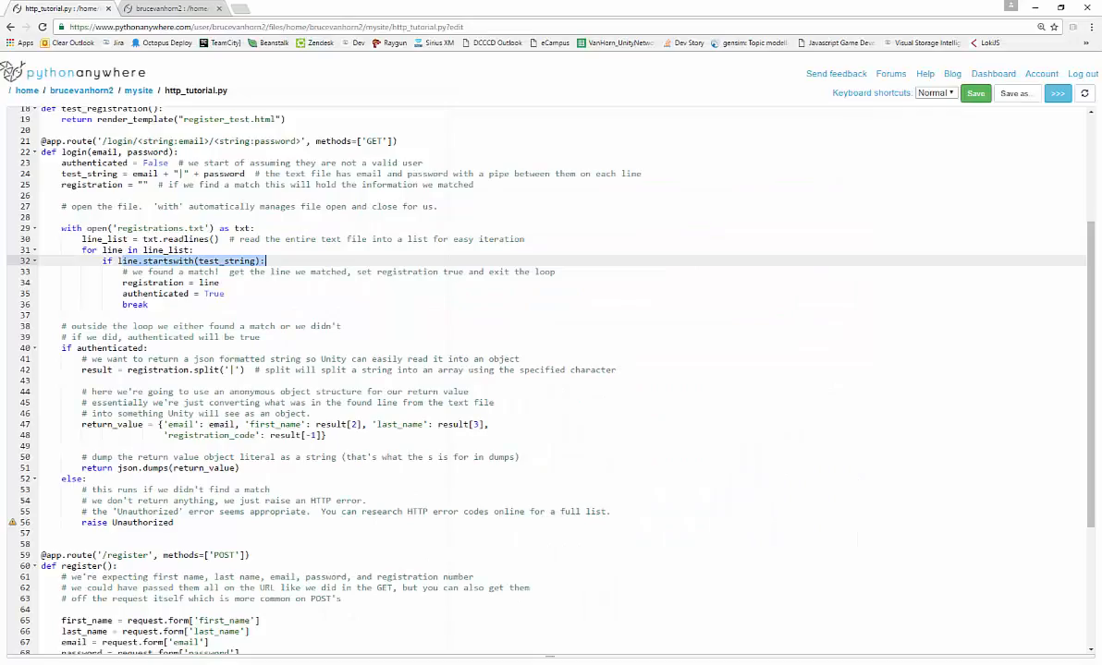
Switch to Chrome, search the web for "6809 chargen font", and view its dafont.com page before returning to Unity
click(239, 9)
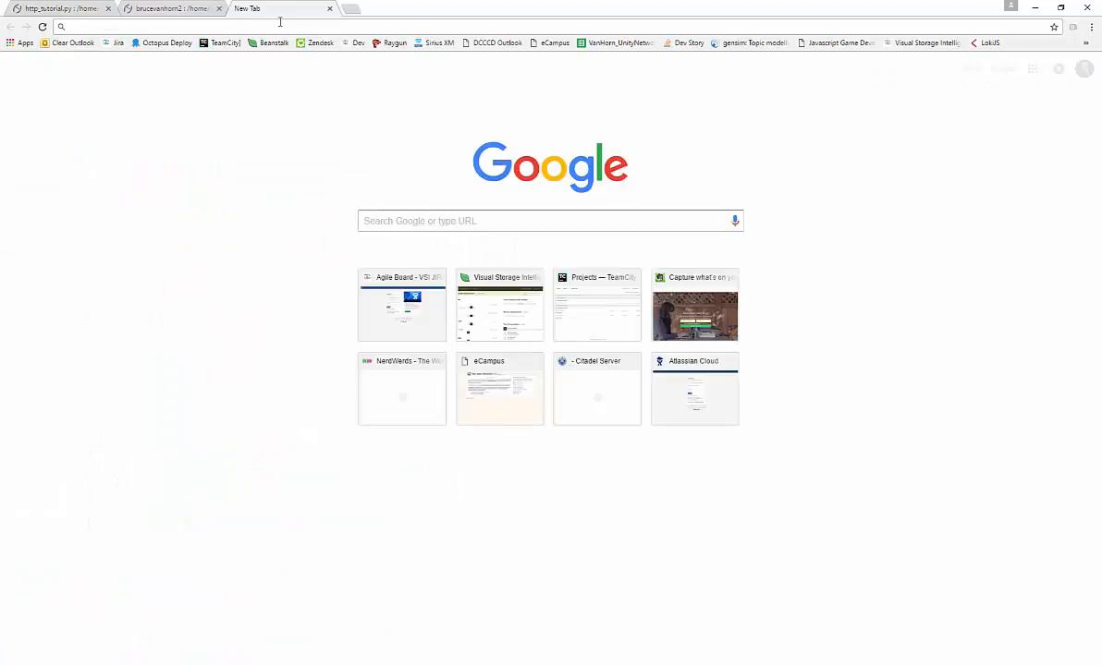
text(6)
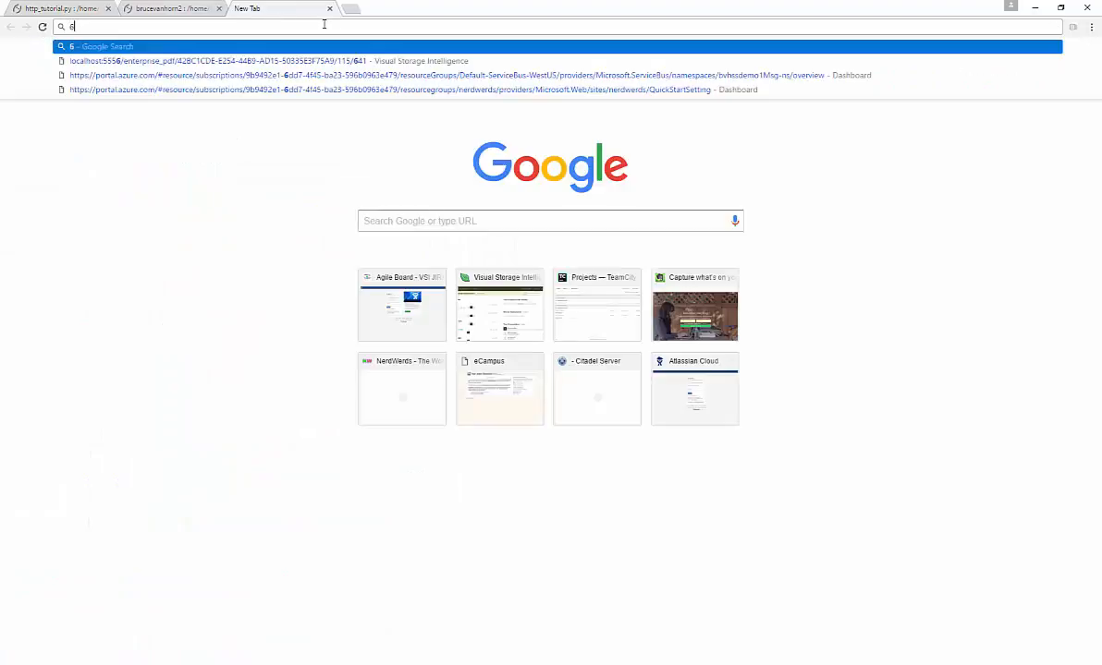
text(809 chargen font)
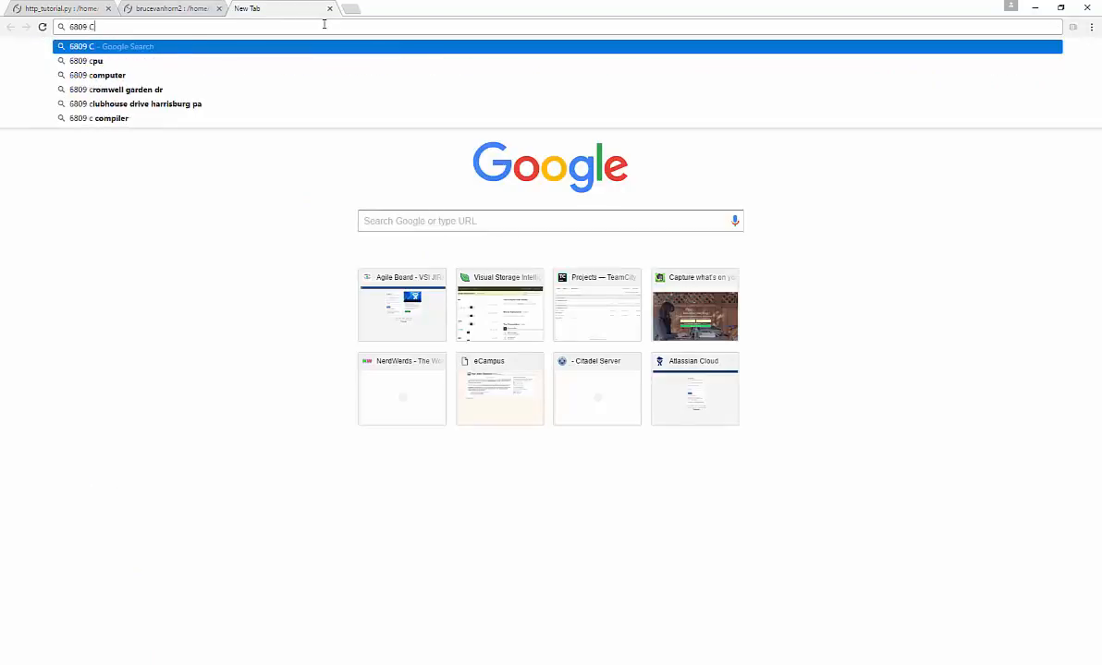
key(Return)
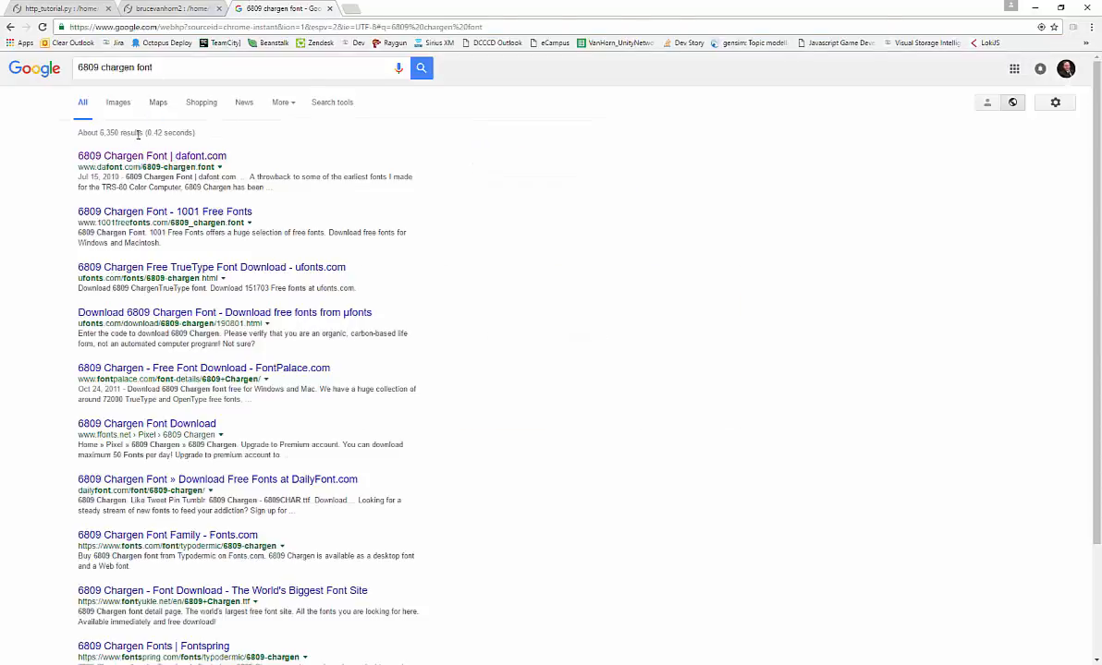
click(139, 156)
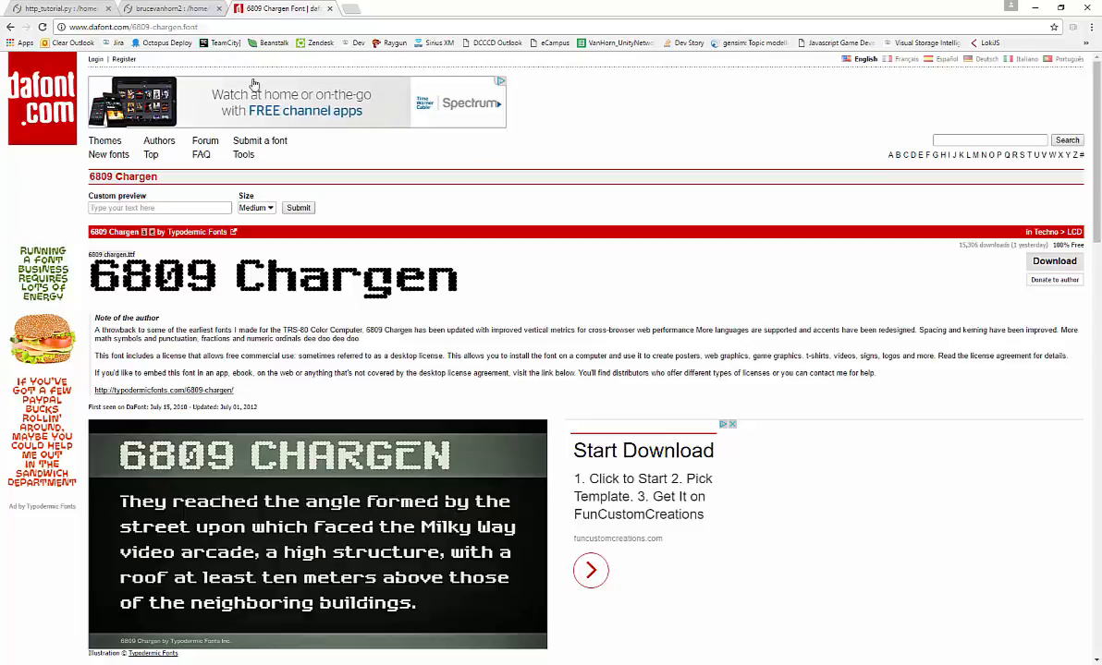
click(1035, 7)
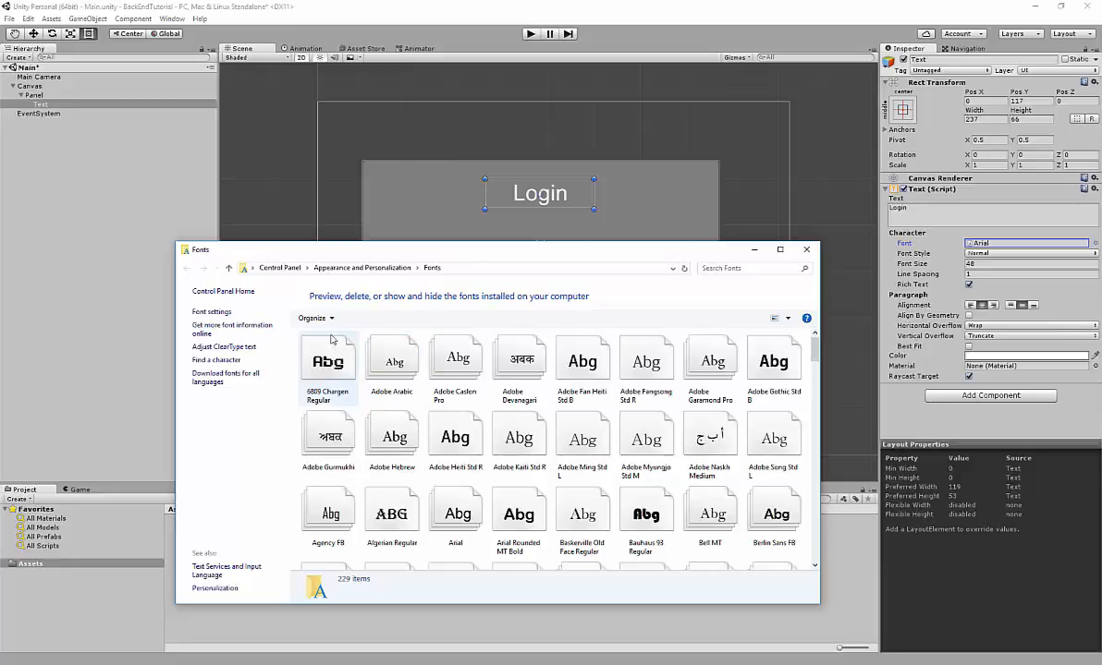
Import the 6809 Chargen Regular font from the Fonts folder into Assets and assign it to the Login text
drag(295, 248, 562, 224)
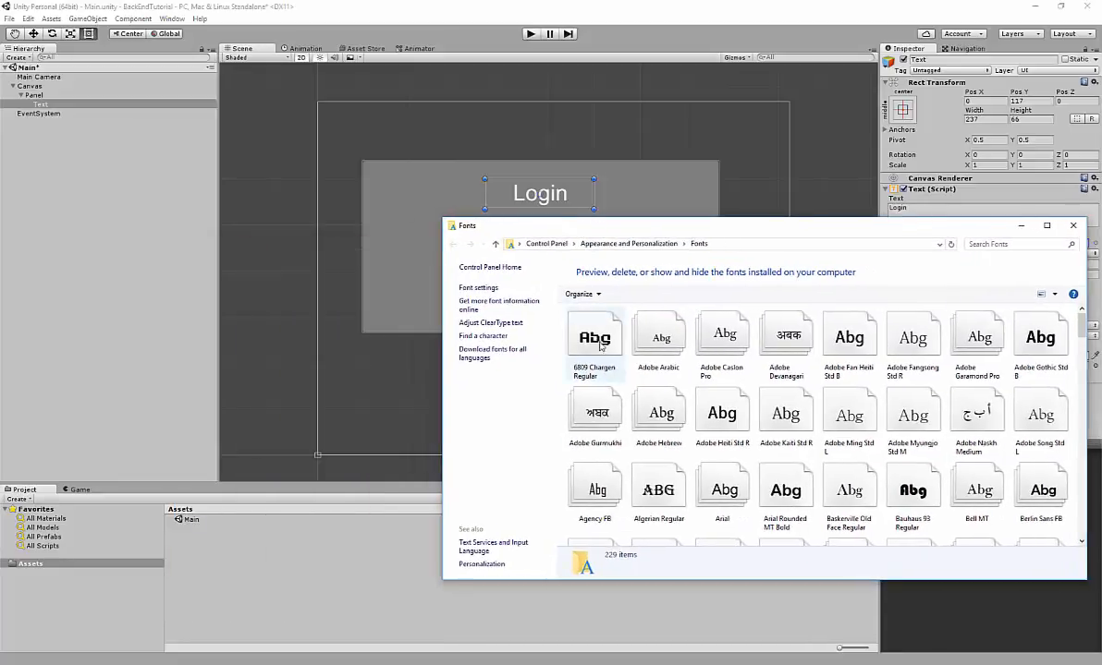
drag(597, 344, 315, 585)
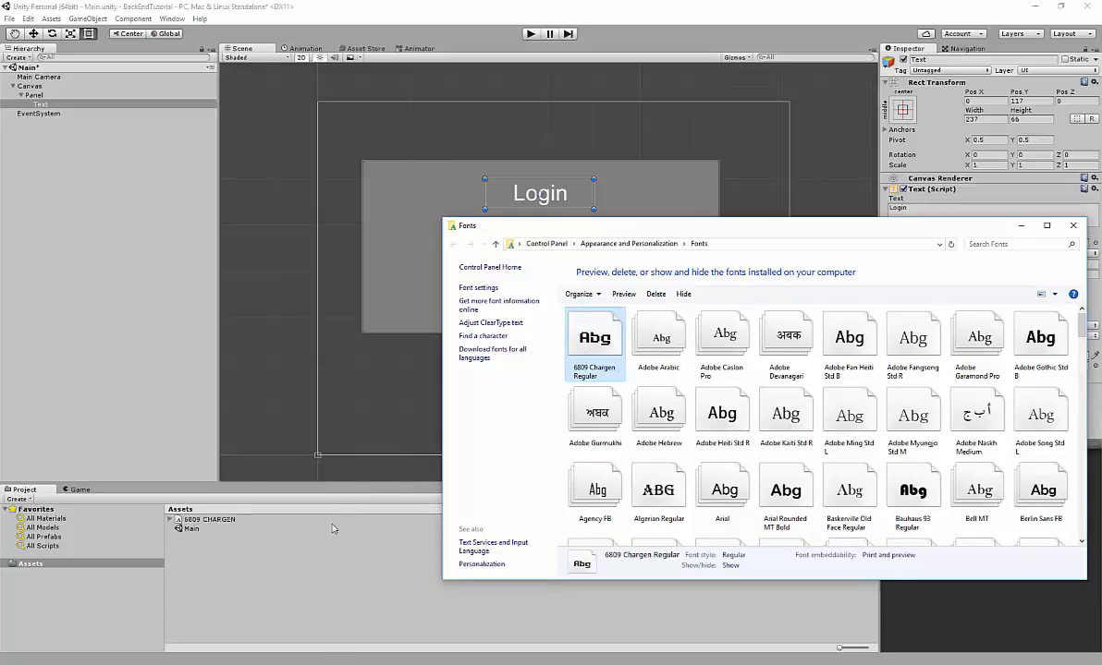
click(949, 211)
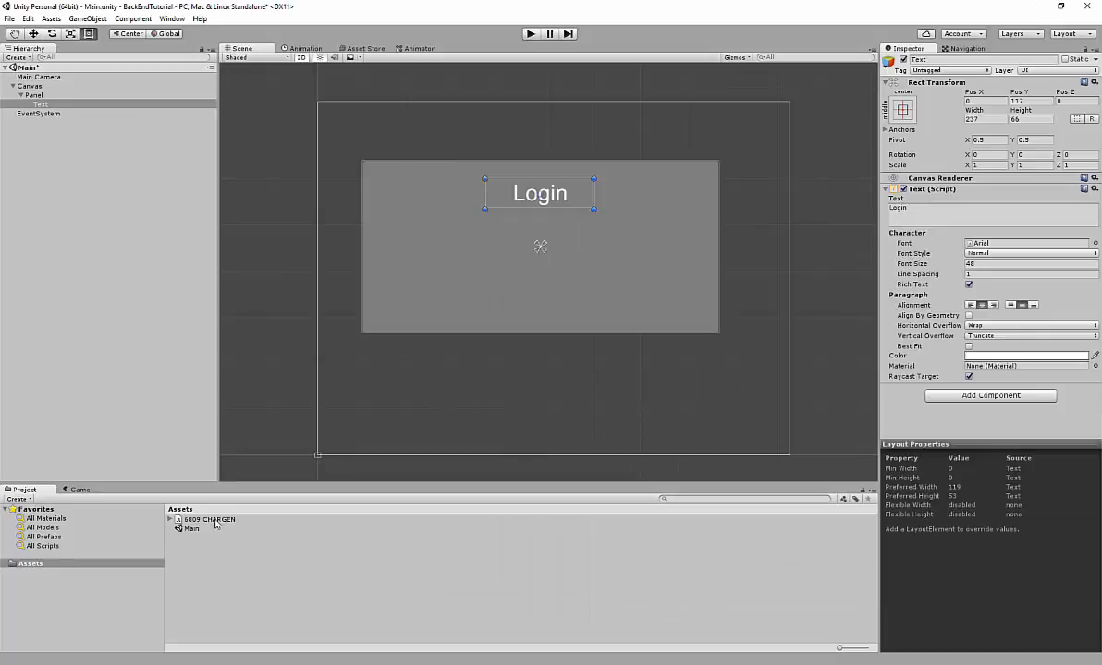
drag(215, 524, 985, 250)
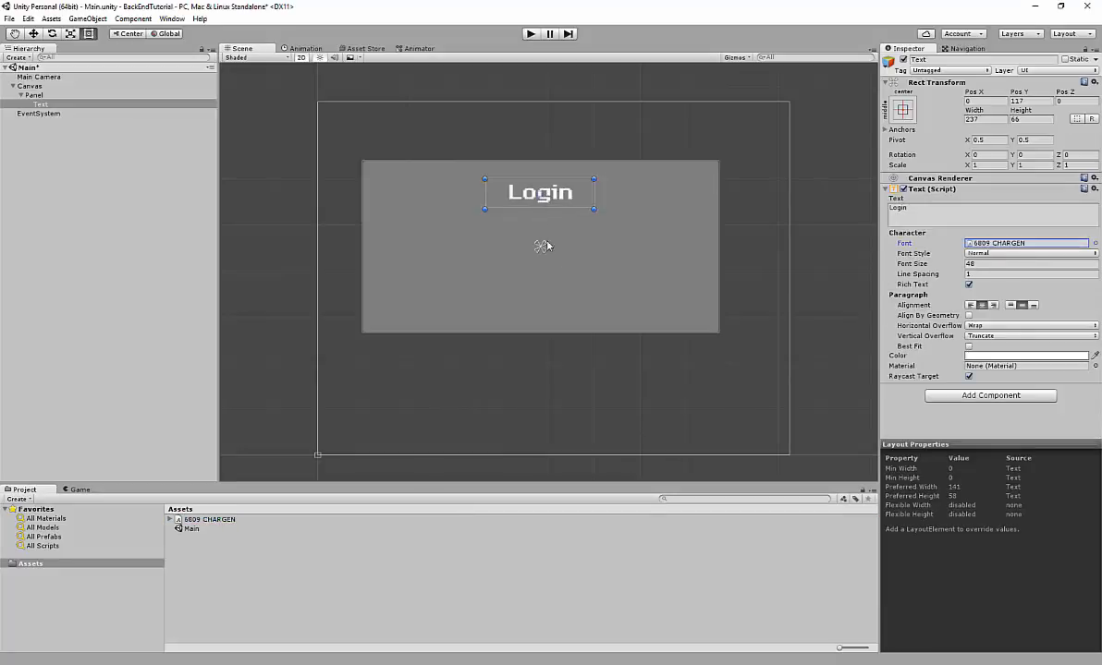
Color the Login text bright green (00FD60FF)
click(1026, 356)
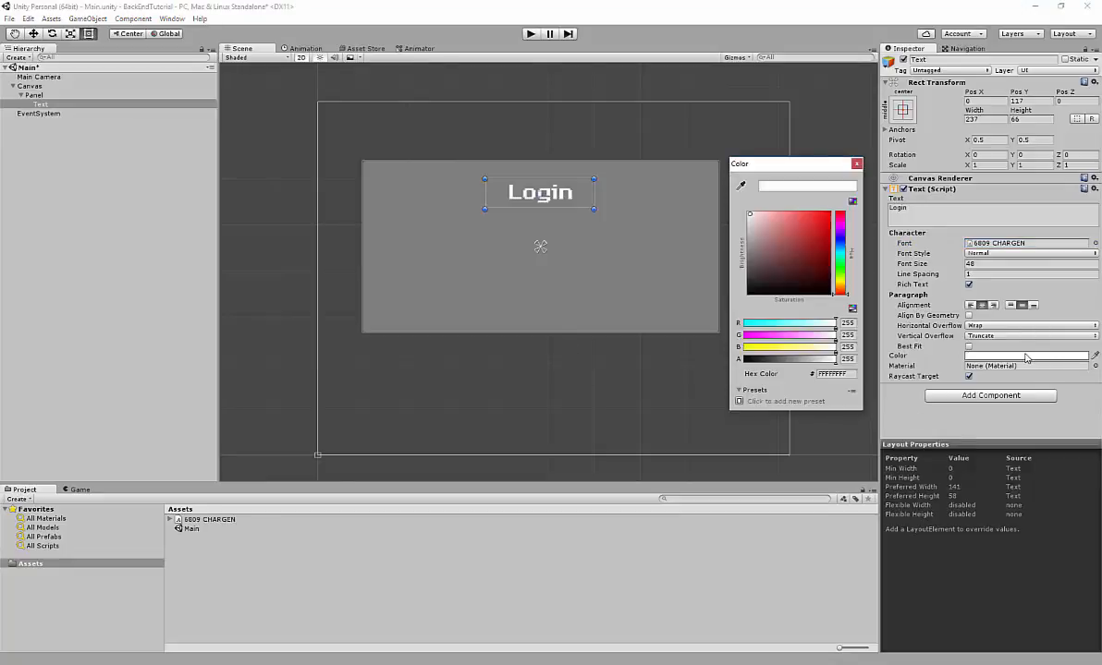
click(840, 263)
click(809, 217)
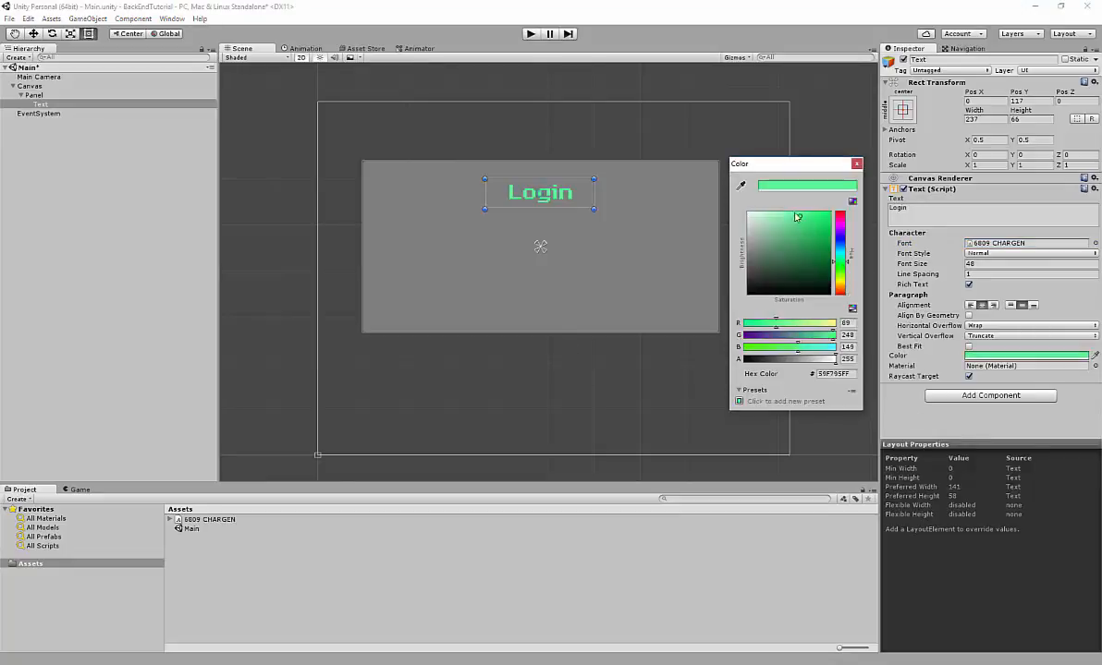
mouse_move(814, 222)
mouse_down()
mouse_move(817, 239)
mouse_move(840, 216)
mouse_up()
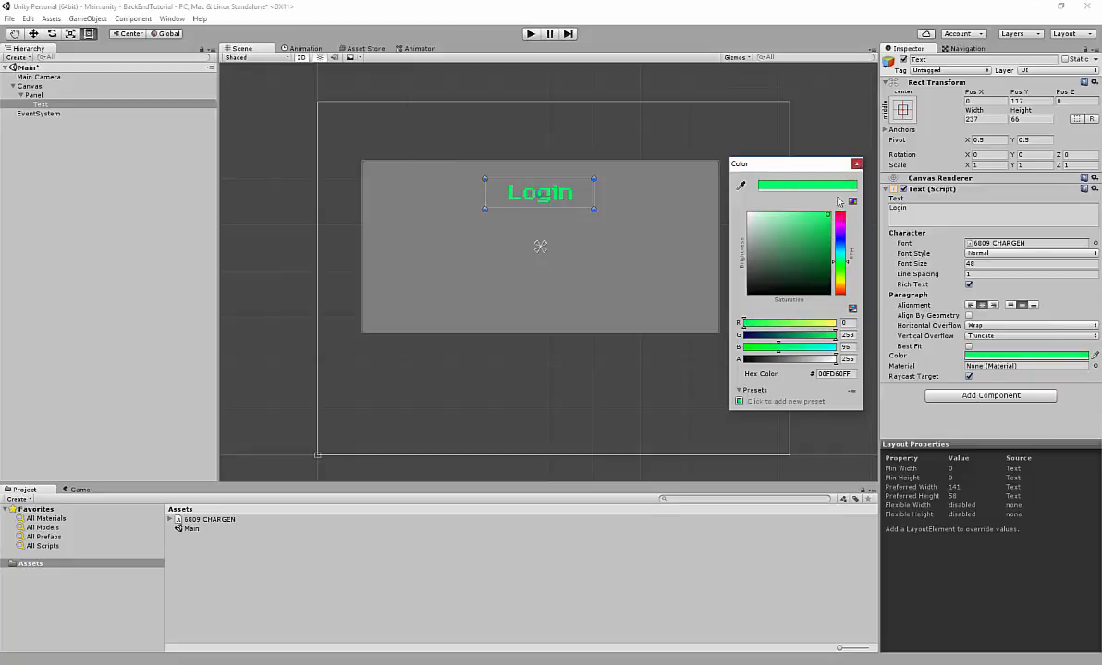
click(856, 164)
Move the Panel up slightly on the canvas, to about Top 119 and Bottom 275
click(517, 281)
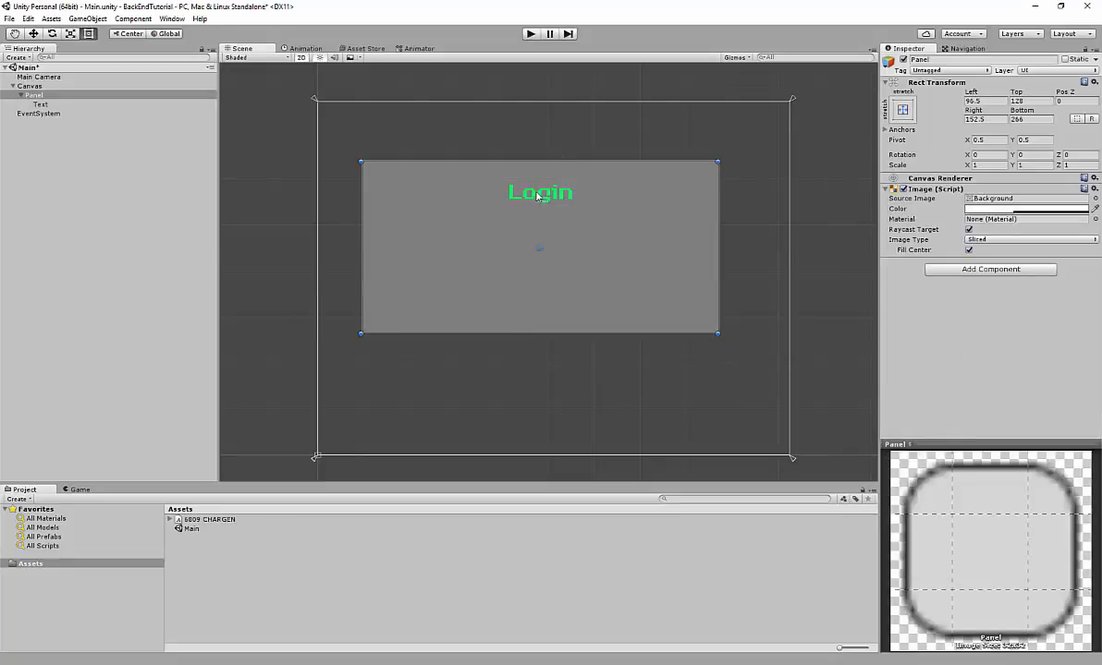
drag(539, 195, 537, 191)
Rename the Panel's Text object as LoginTitle
click(38, 104)
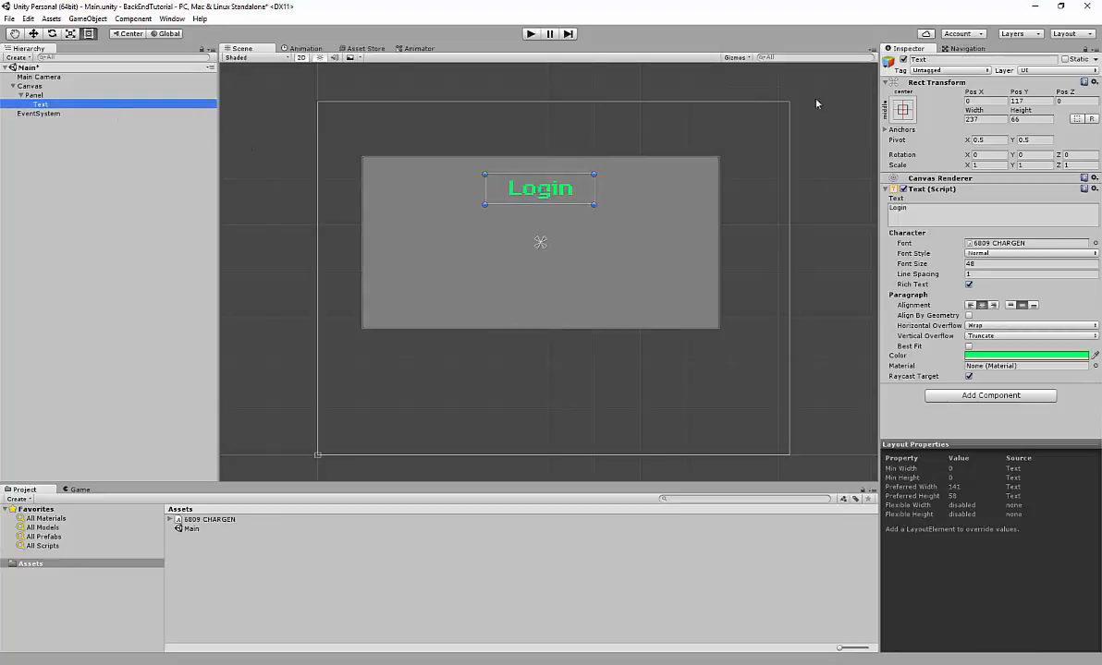
click(919, 59)
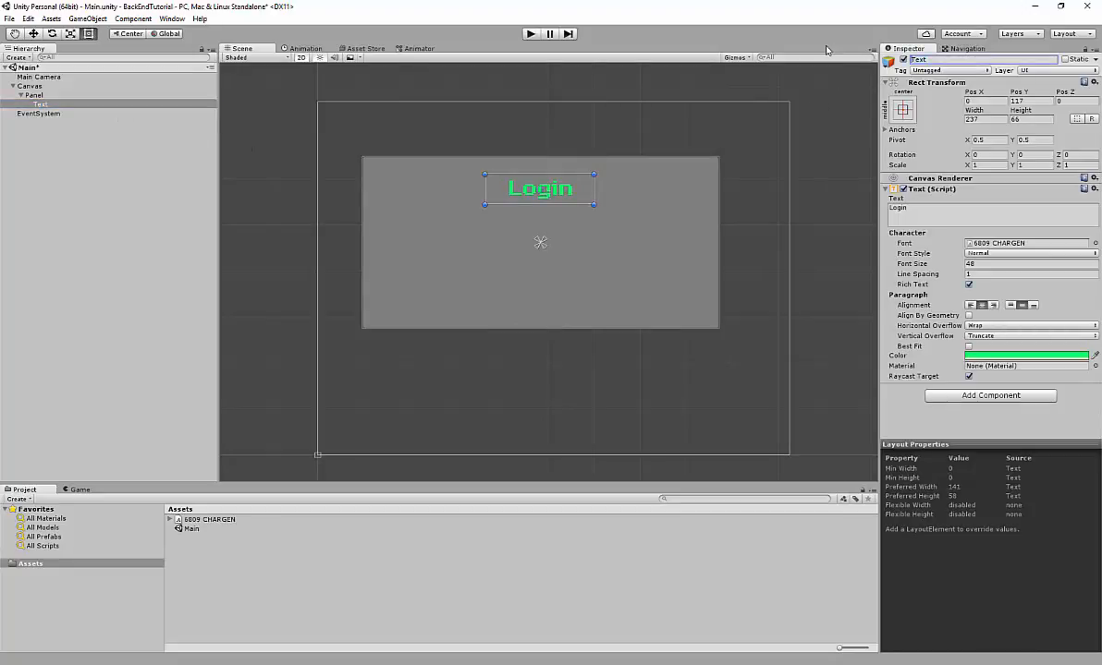
text(LoginTitle)
key(Delete)
key(Delete)
key(Delete)
key(Delete)
key(Return)
Duplicate LoginTitle and place the copy below and left of the heading at about X -145, Y 16
click(37, 97)
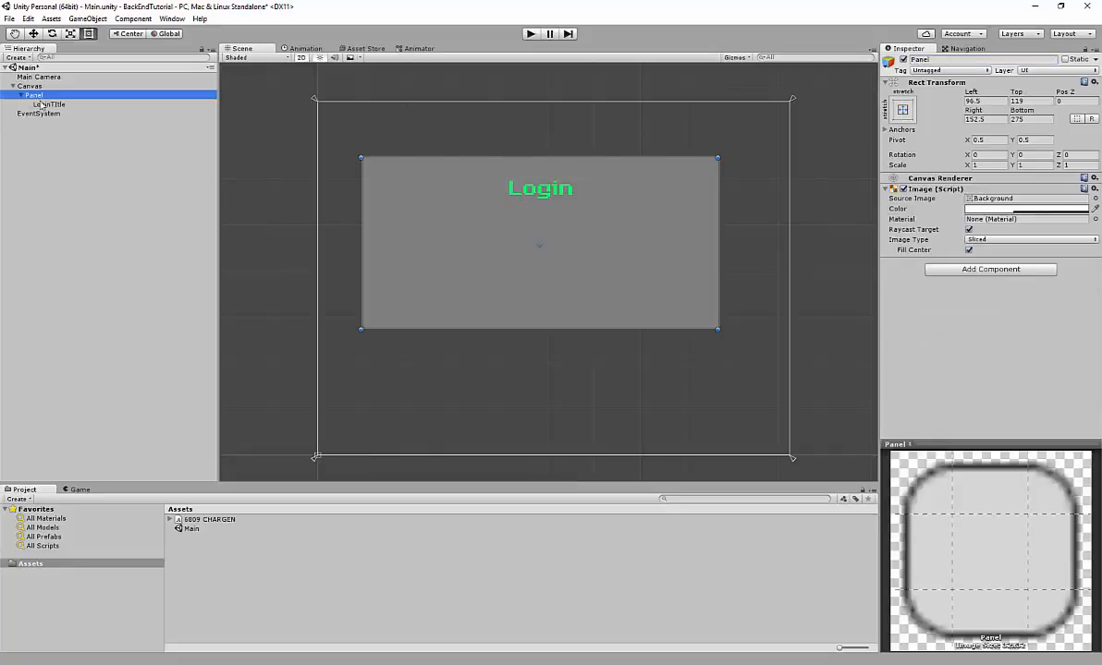
click(46, 103)
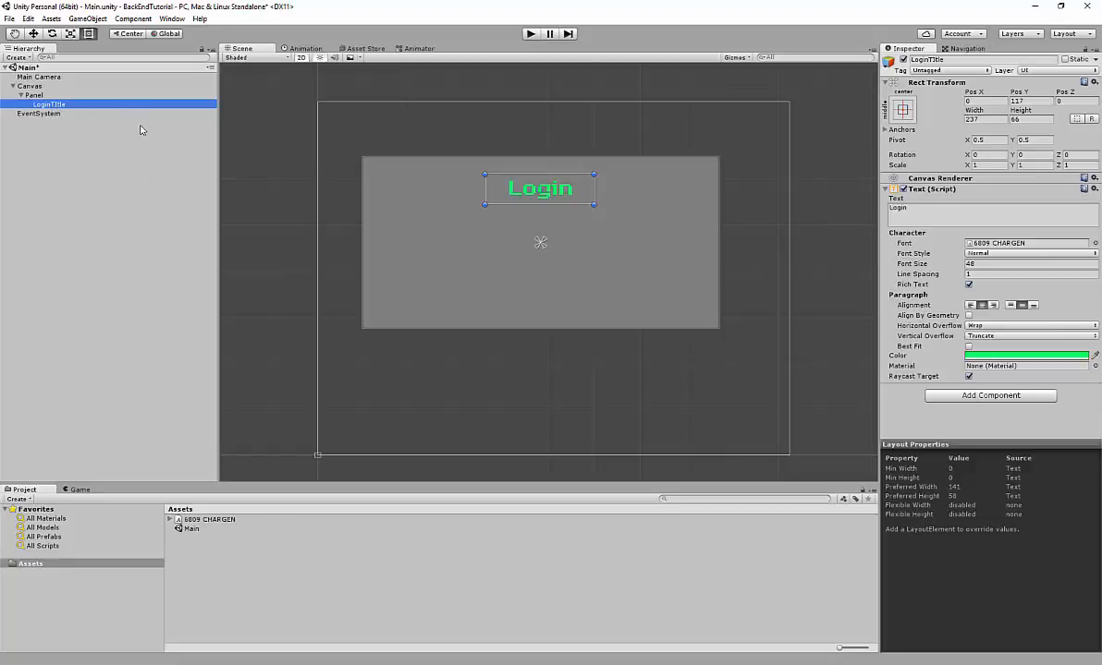
key(ctrl+d)
click(519, 207)
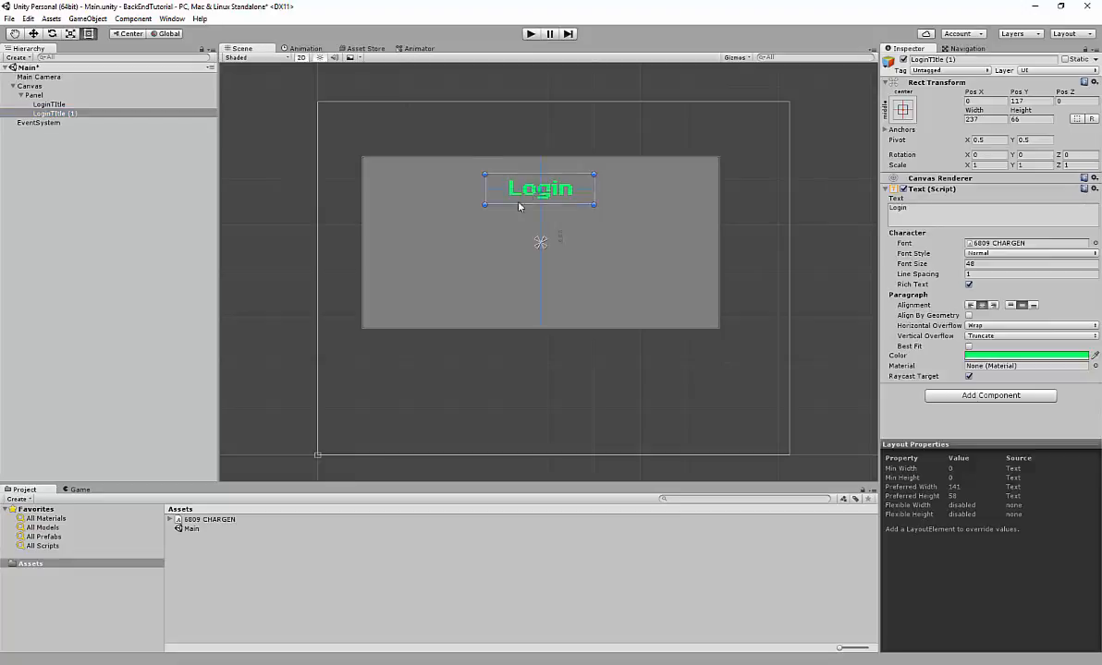
drag(518, 207, 453, 254)
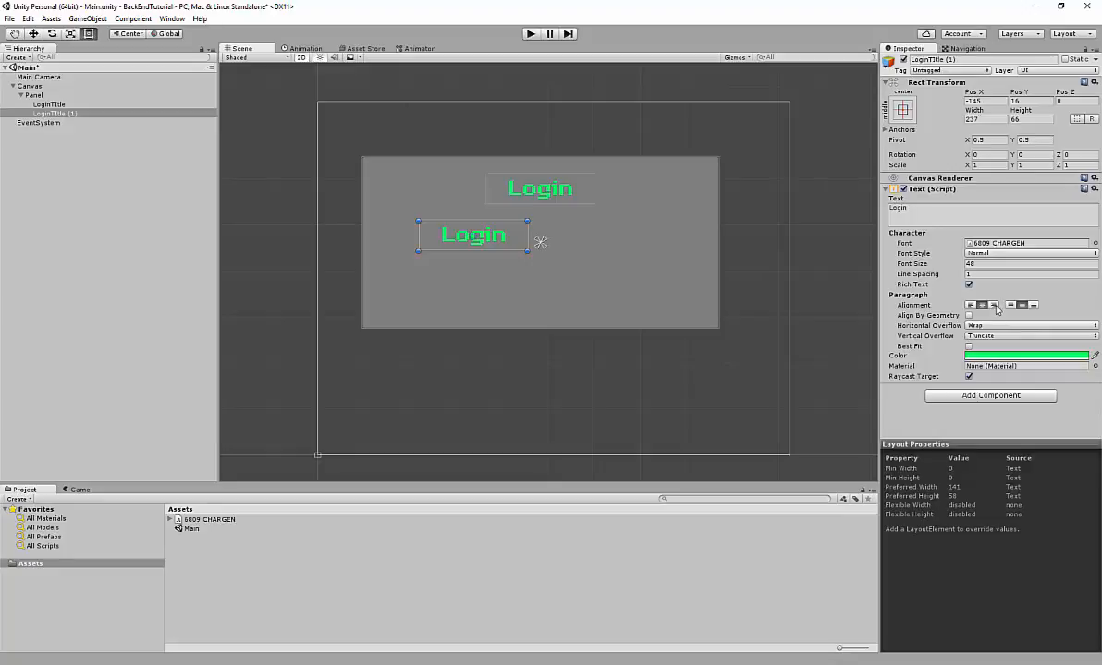
Right-align the copied Login text, set its font size to 25 and shrink its box height to about 30
click(993, 306)
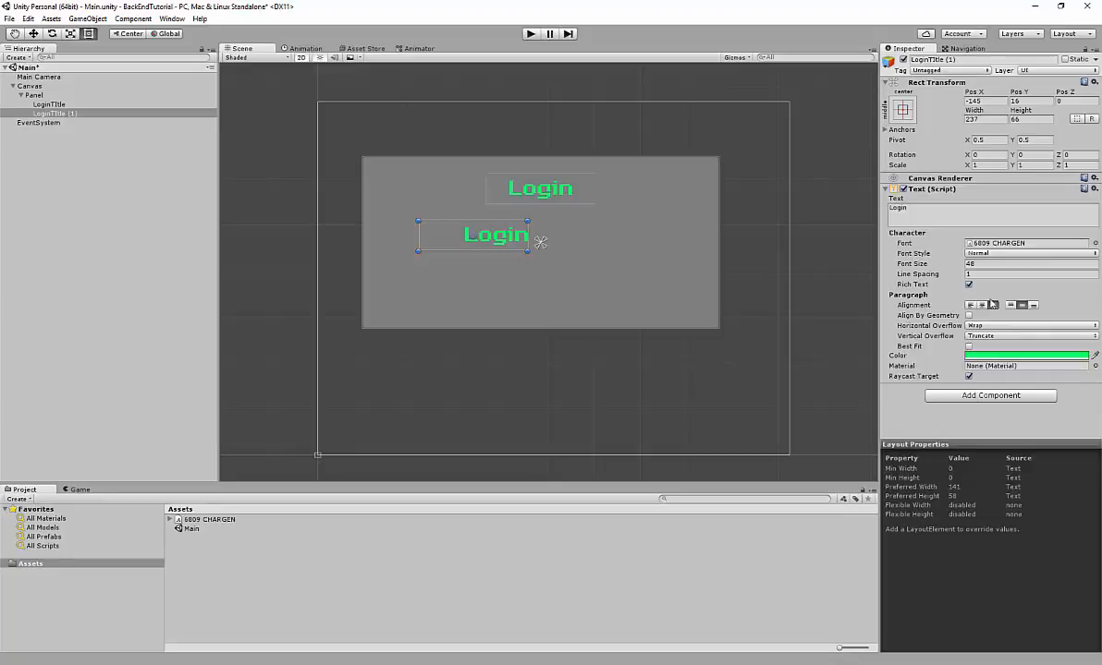
click(978, 264)
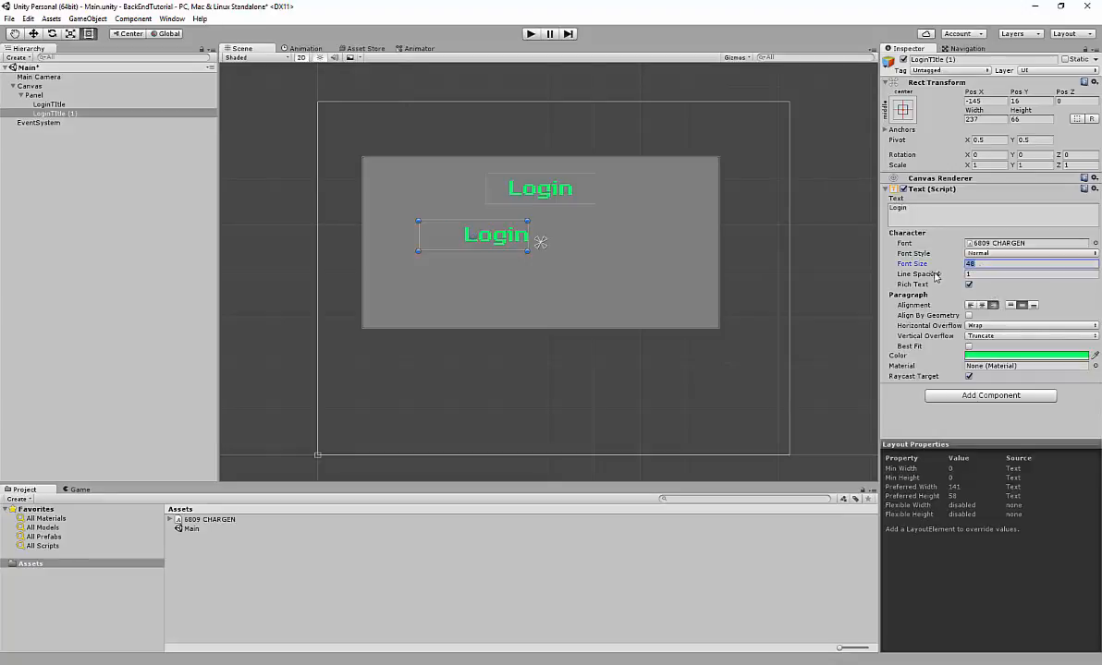
text(18)
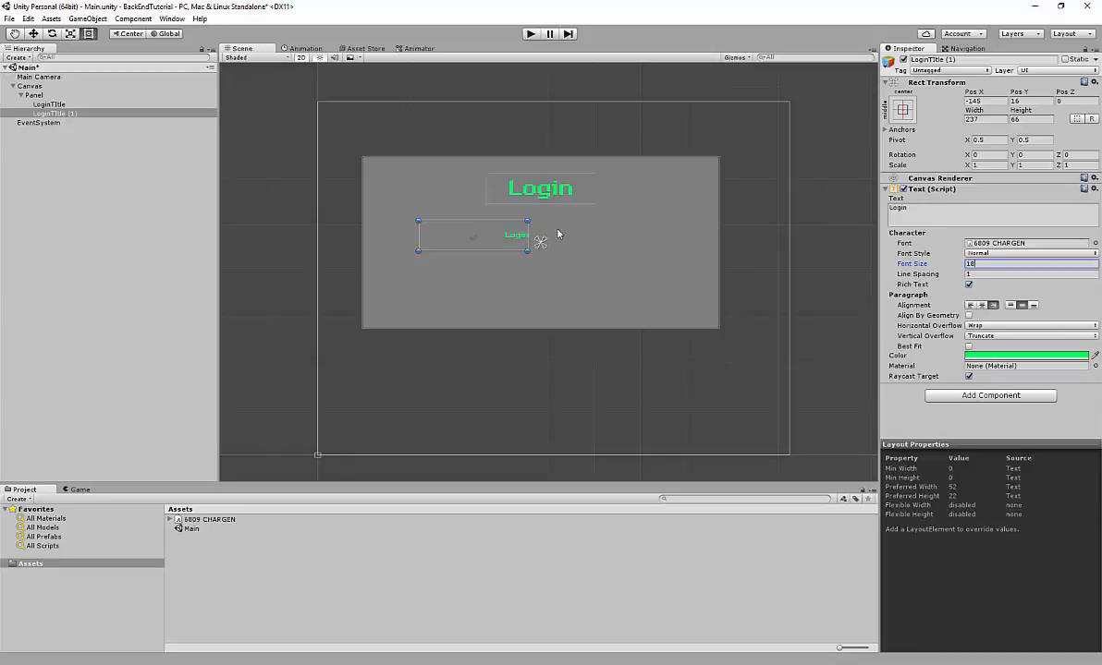
drag(502, 249, 505, 231)
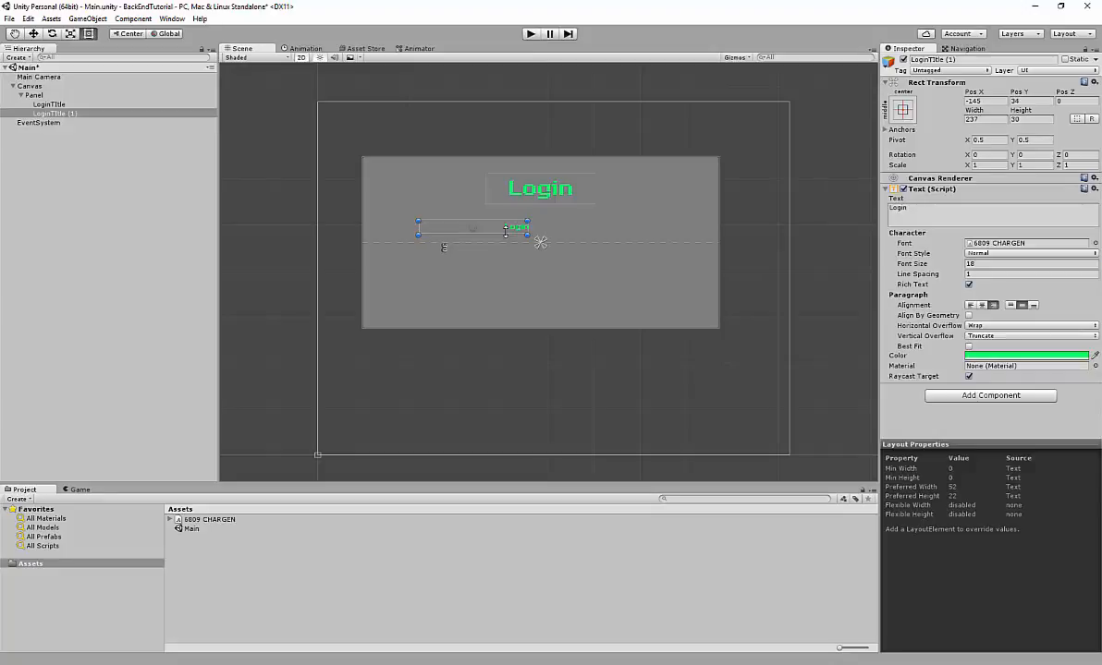
click(977, 265)
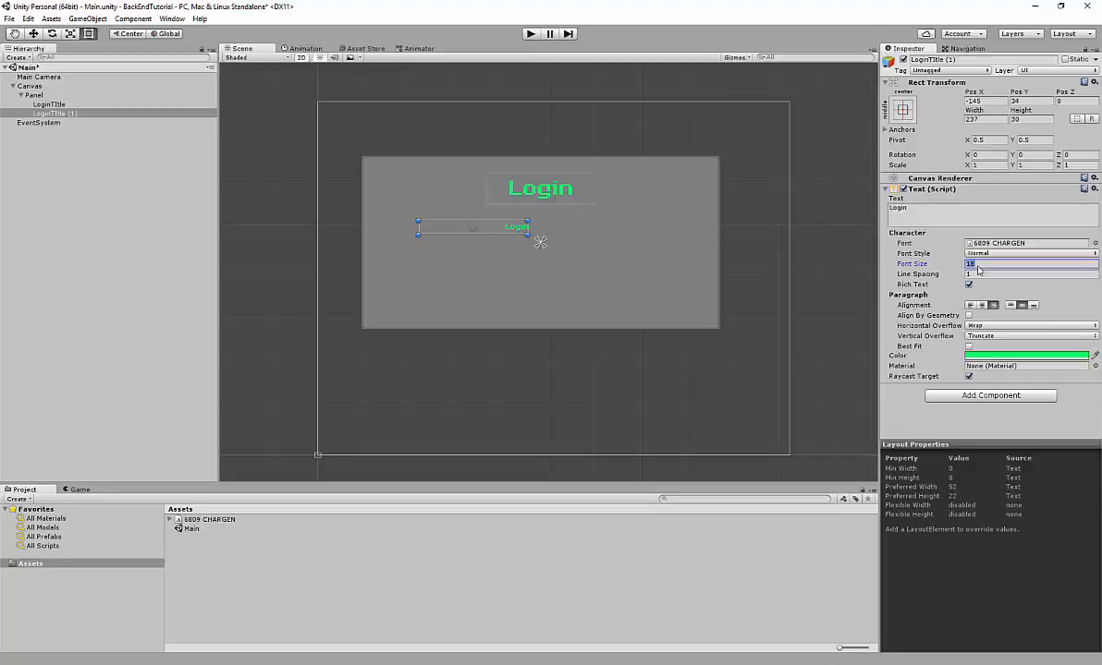
text(25)
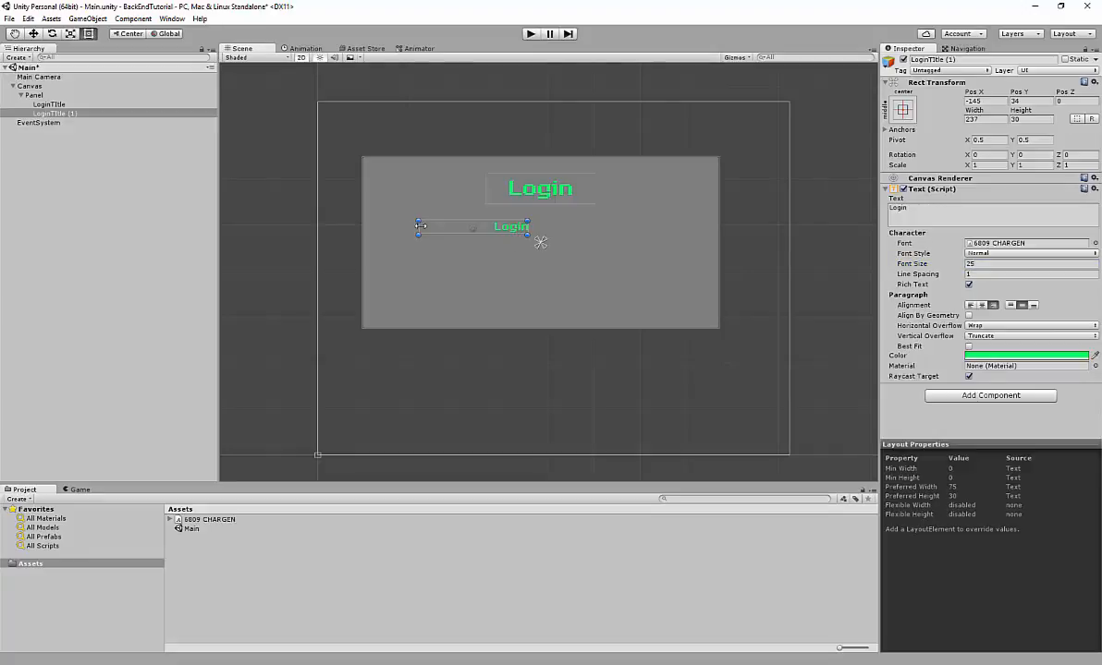
Narrow the copied label to about 135 wide at about X -256, Y 23, and change its text to "E-Mail:"
mouse_move(419, 223)
mouse_down()
mouse_move(465, 226)
mouse_move(467, 235)
mouse_move(434, 238)
mouse_up()
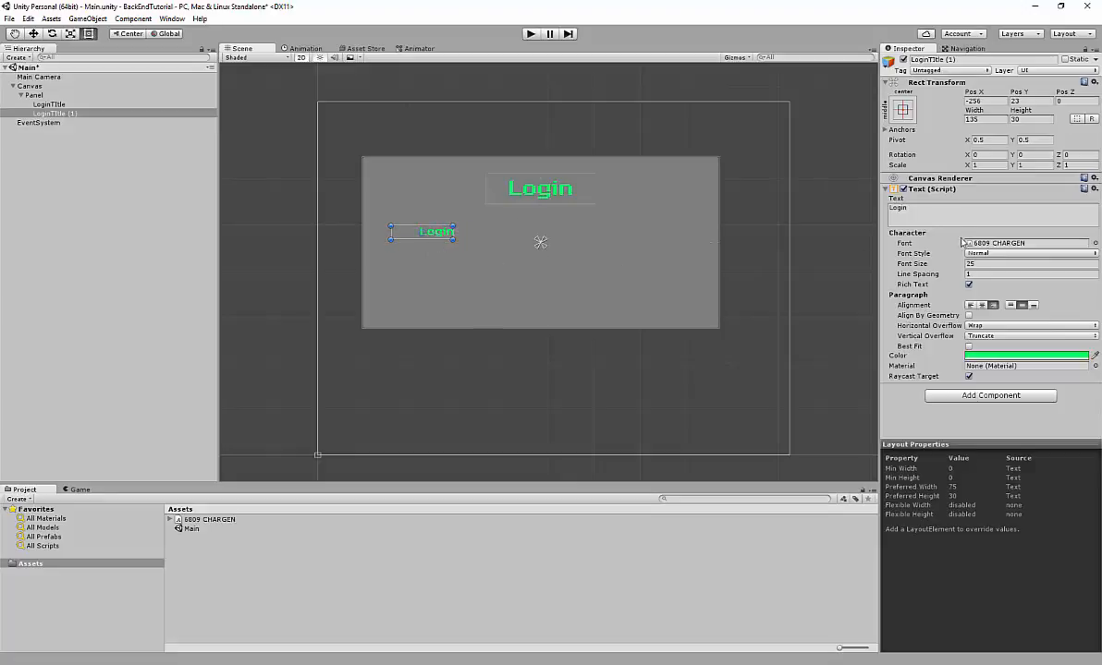
drag(997, 212, 861, 212)
text(E-Mail)
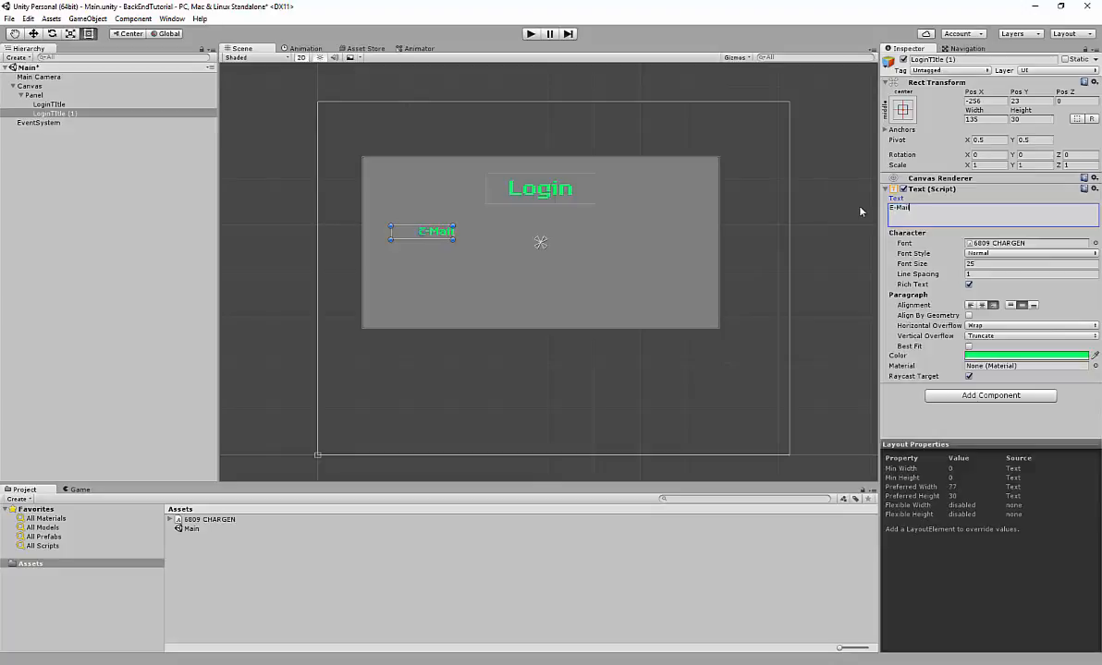
text(:)
click(435, 242)
click(404, 236)
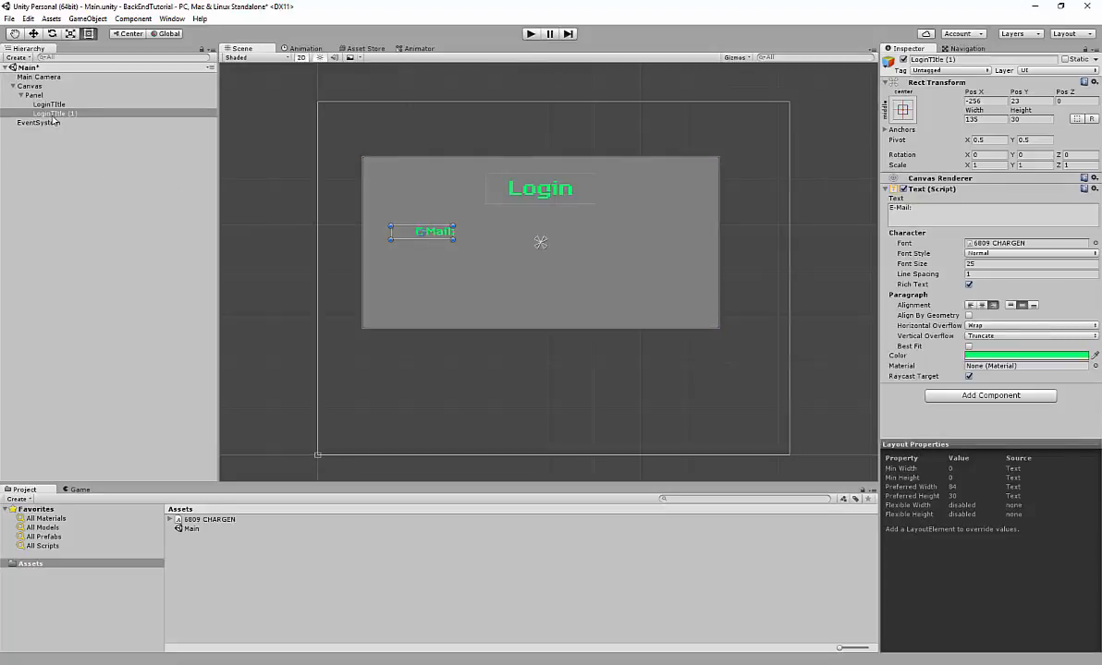
Duplicate the E-Mail label below itself at about X -263.5, Y -15, with text "Password:" and a width of about 150
key(ctrl+d)
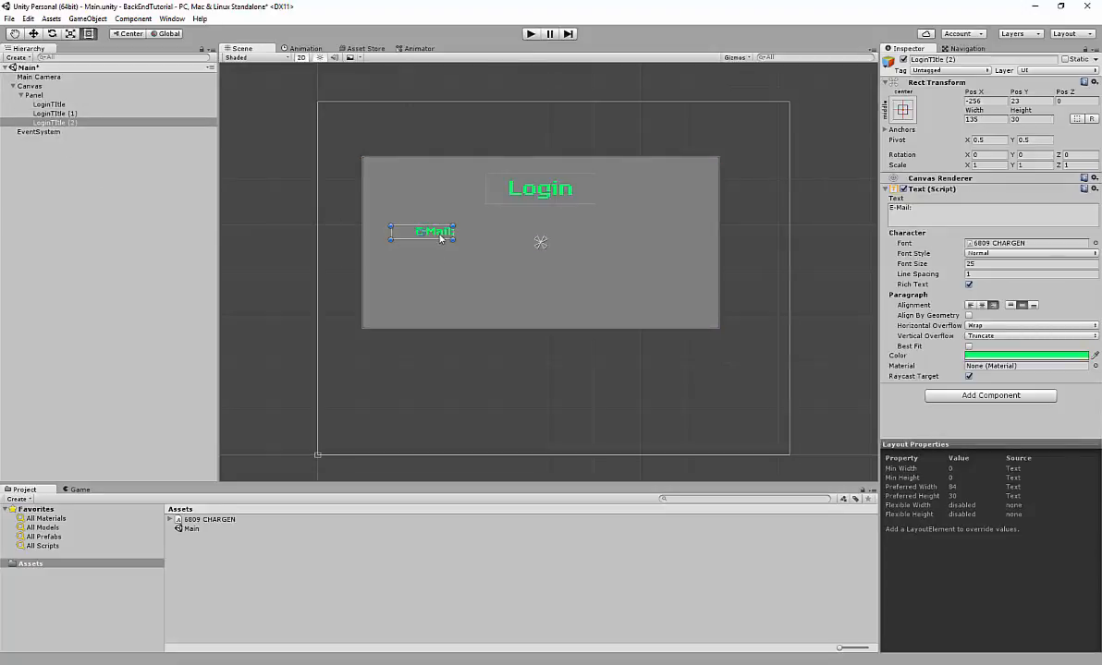
drag(441, 238, 442, 253)
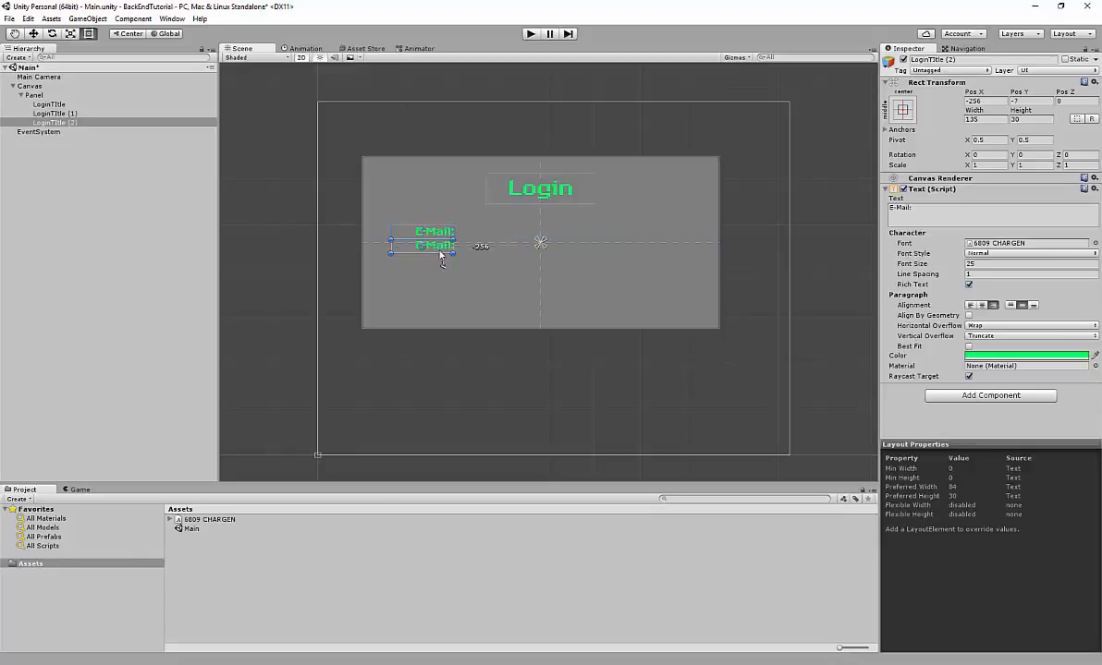
click(892, 208)
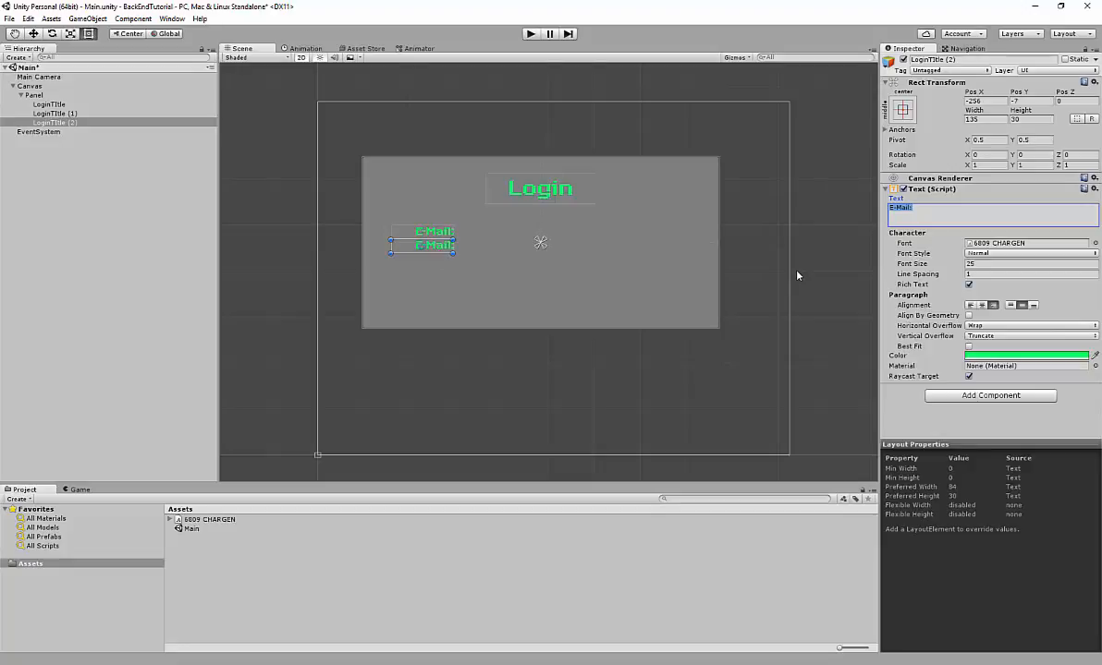
text(Password:)
drag(389, 247, 383, 246)
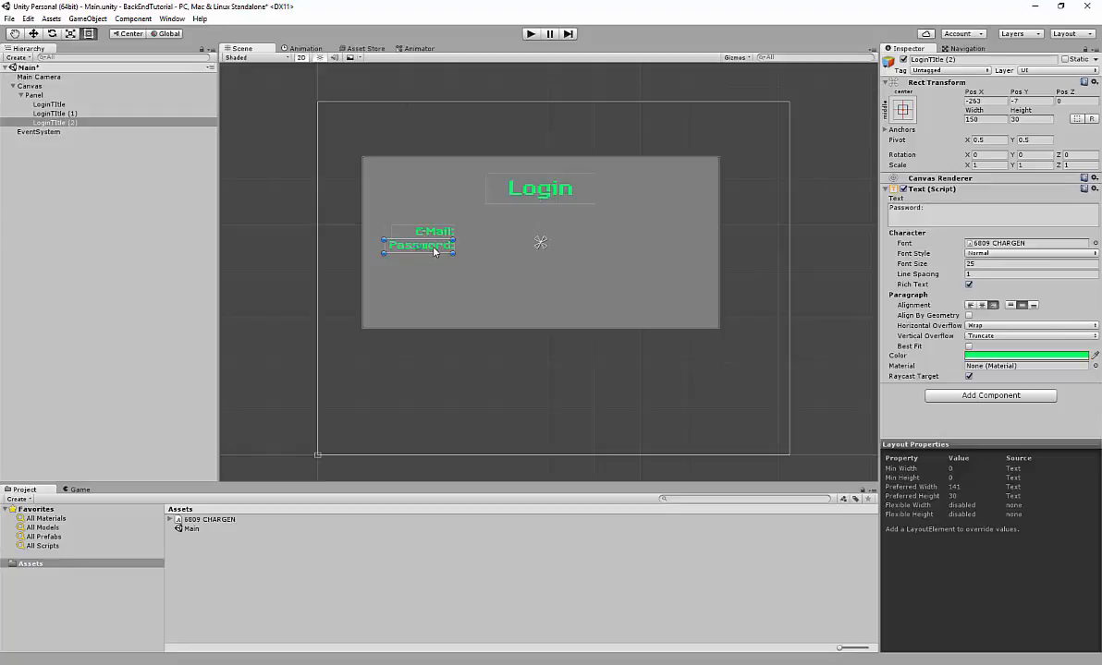
drag(434, 251, 437, 256)
Try to rename the E-Mail label object LoginTitle (1) as lblEmail
click(54, 113)
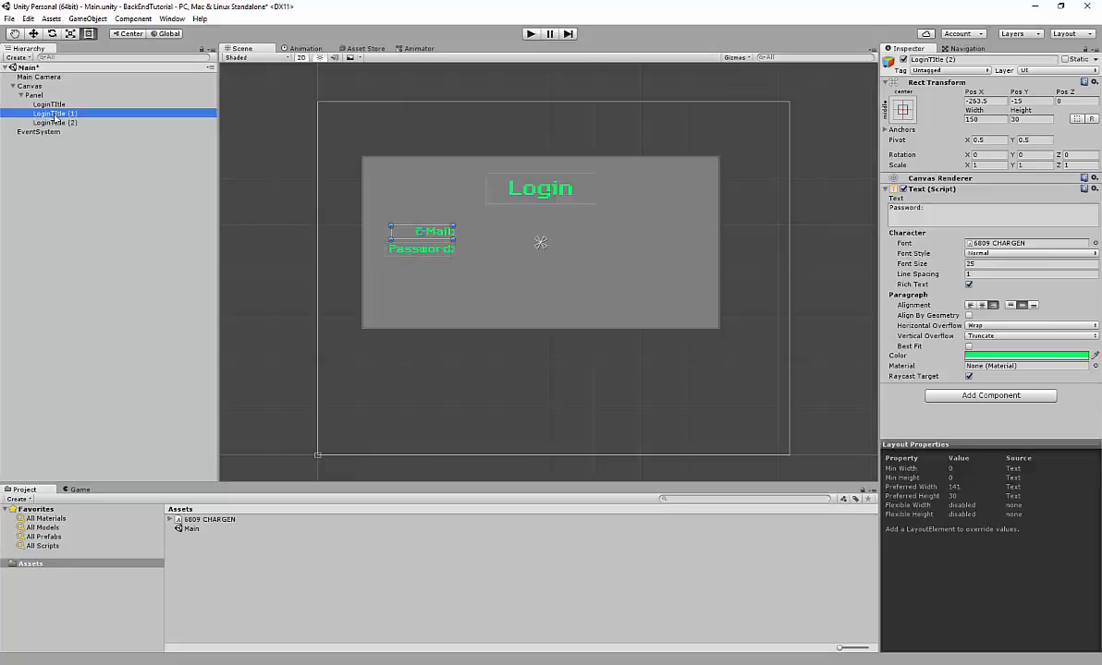
click(958, 59)
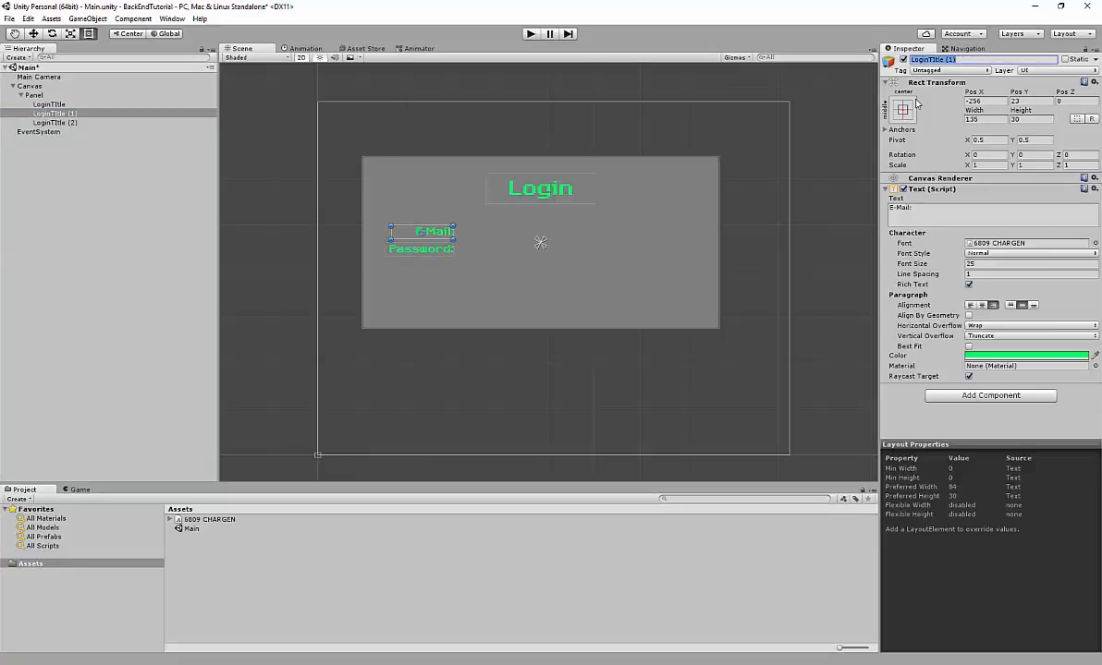
text(lblEmail)
Rename the Password label object as lblPassword
click(434, 248)
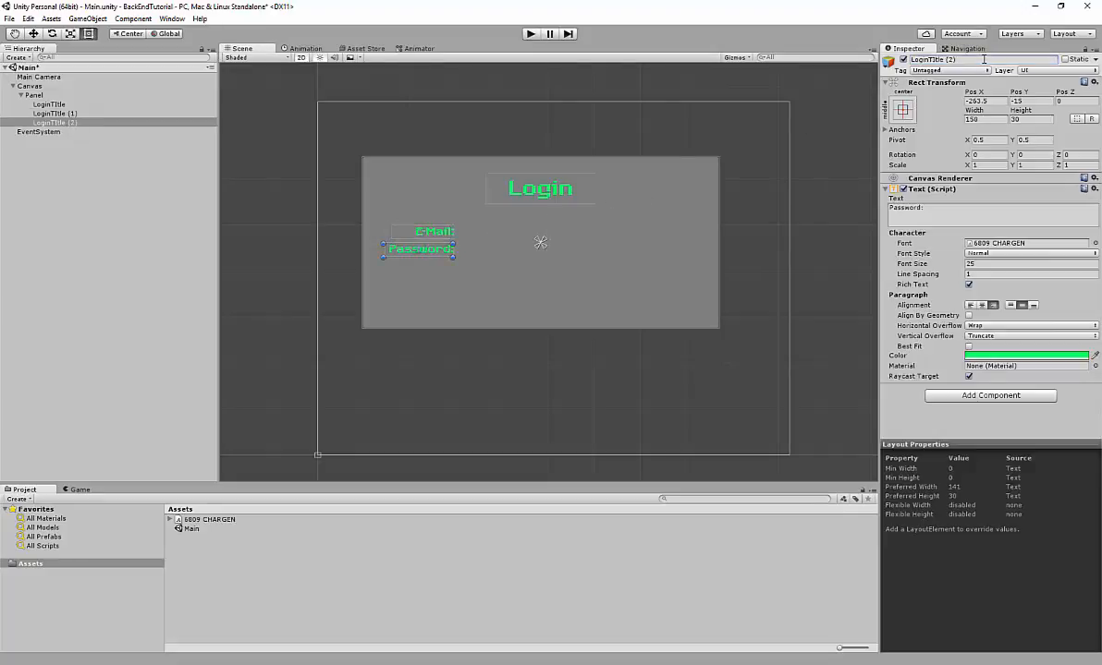
click(920, 59)
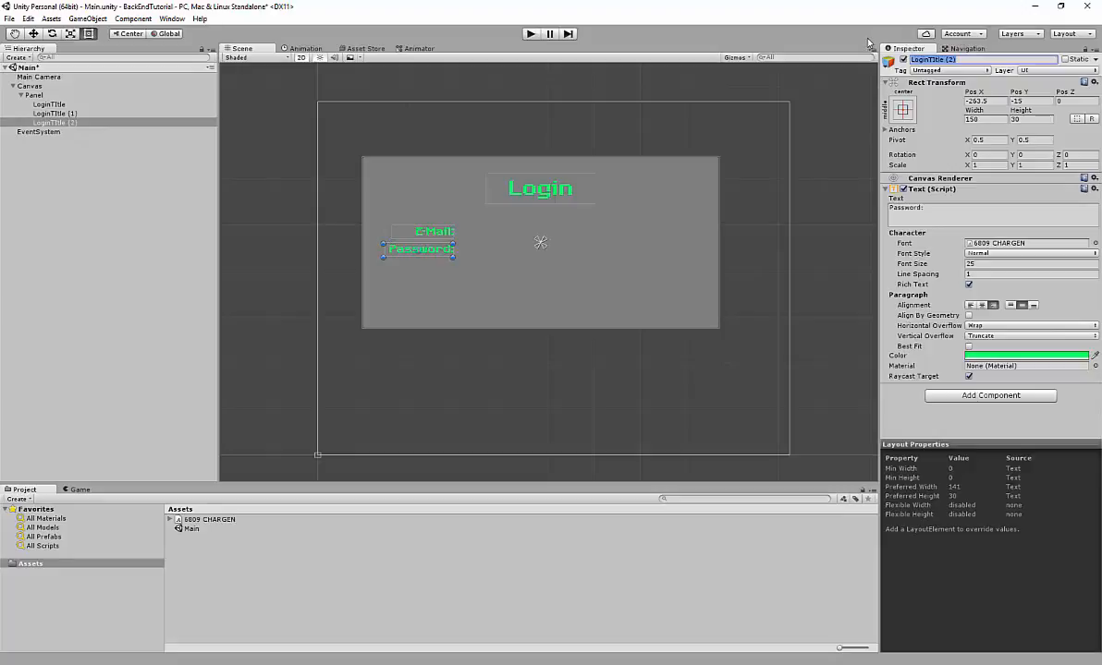
key(BackSpace)
text(lblP)
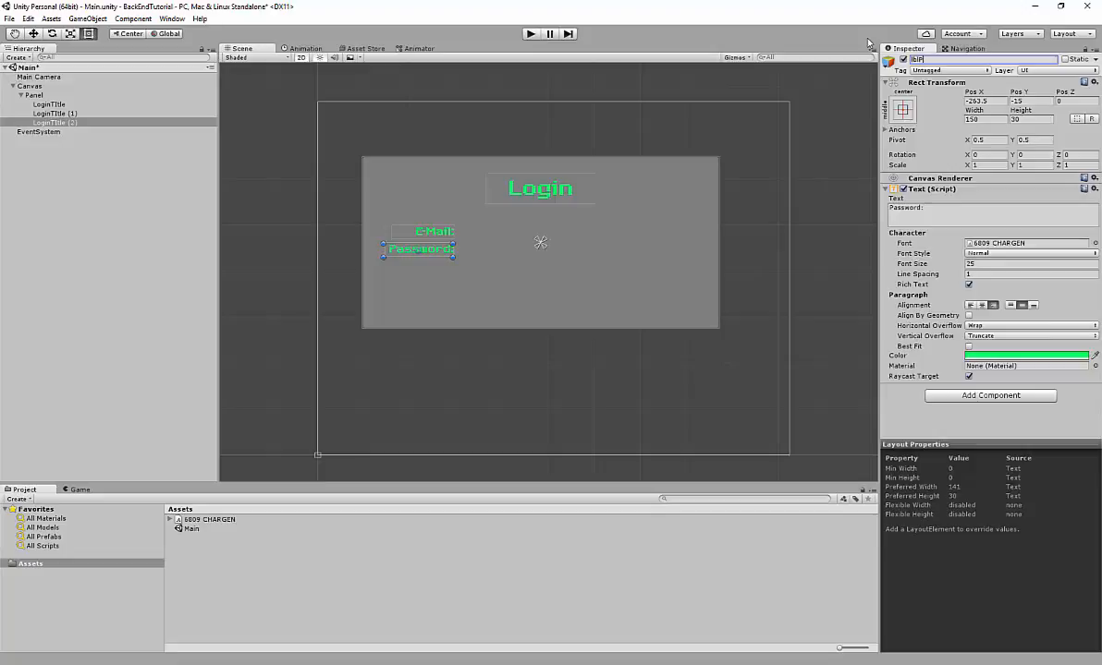
text(assword)
key(Return)
Rename the Login heading object as lblLoginTitle
click(526, 187)
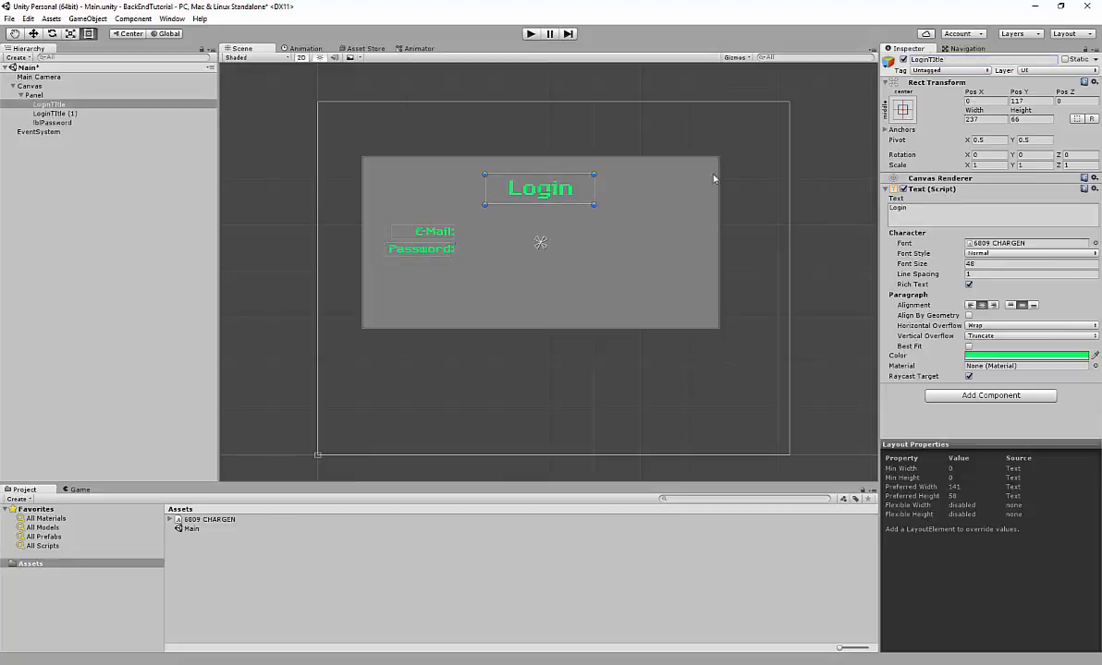
click(961, 60)
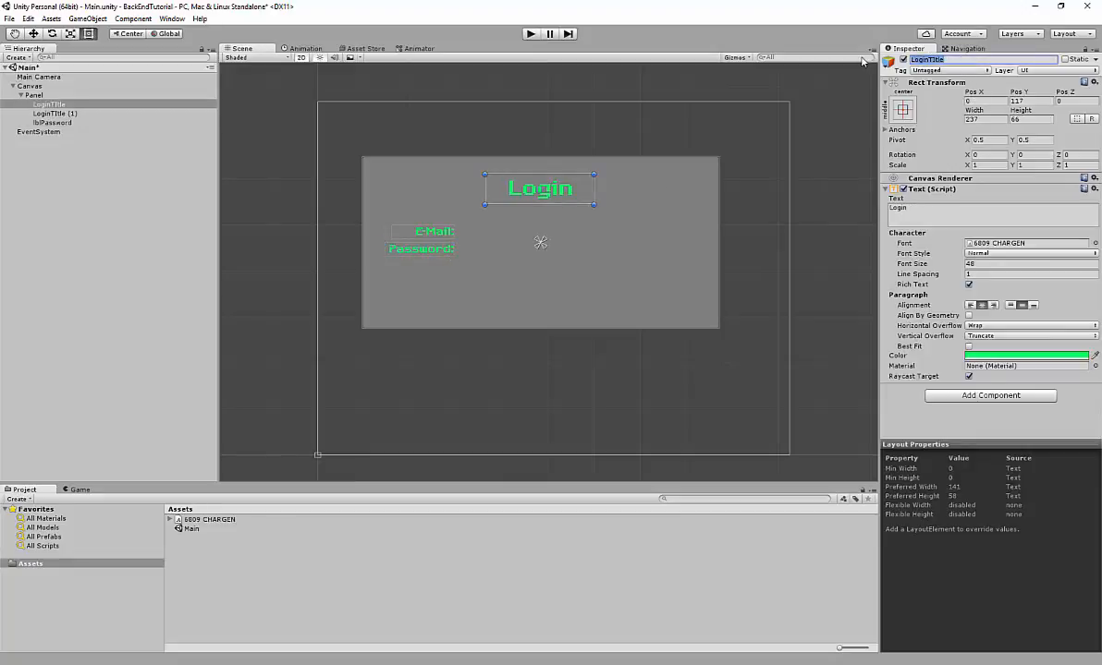
text(lblLoginTitle)
key(Return)
Rename the E-Mail label object LoginTitle (1) as lblEmail
click(69, 113)
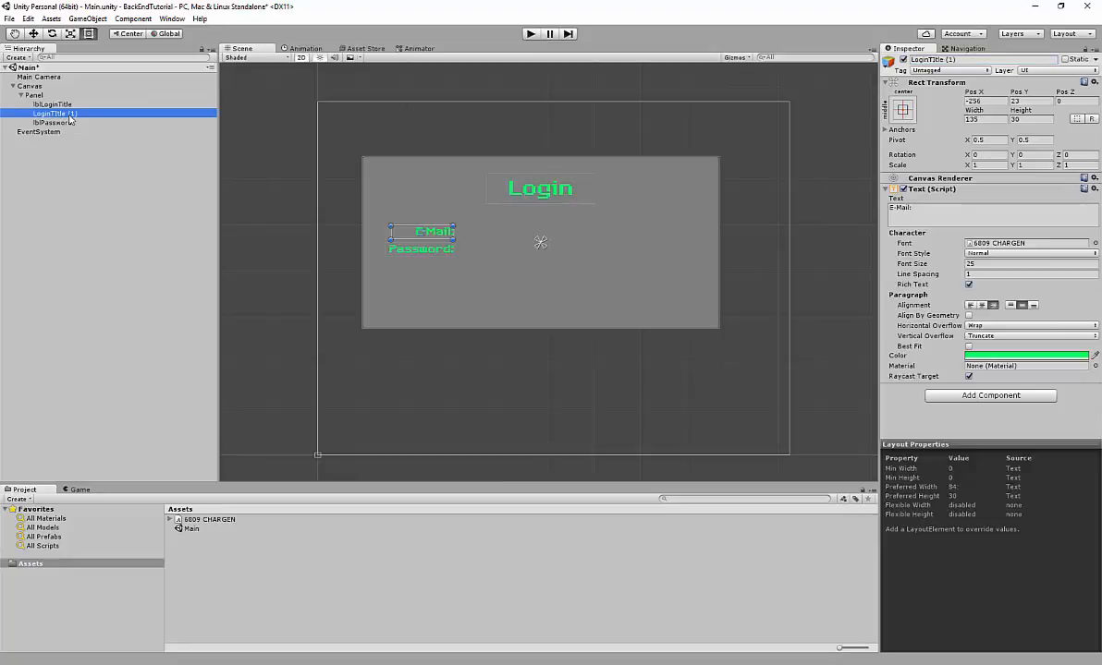
click(914, 59)
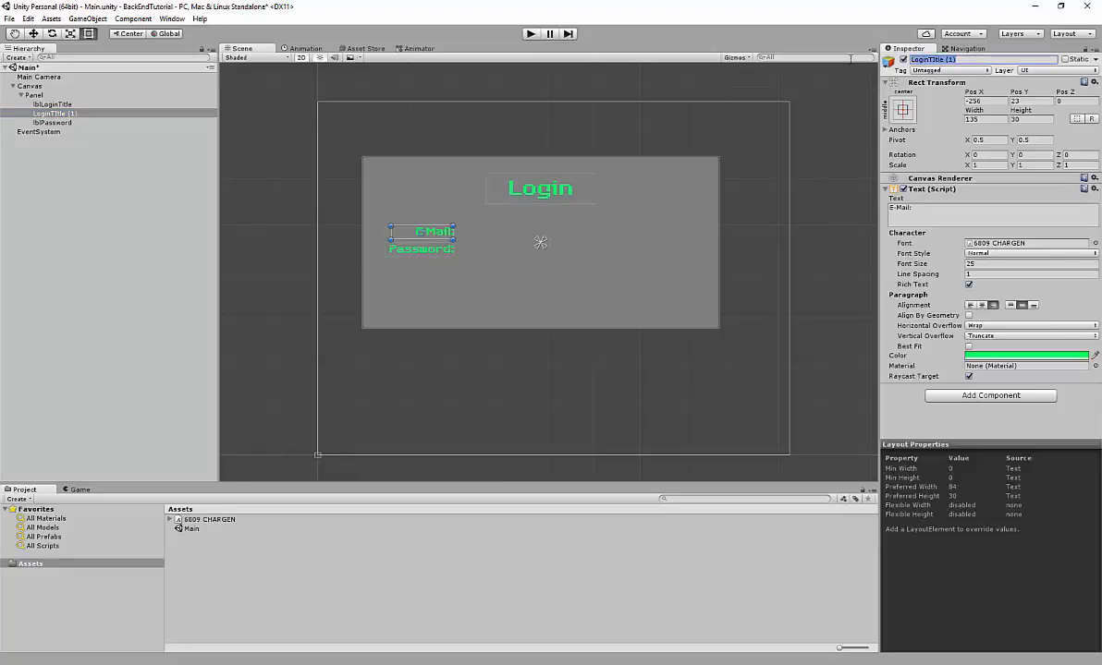
key(BackSpace)
text(lblEmail)
key(Return)
Add a UI Input Field to the Panel and place it beside the E-Mail label at about X 12, Y 23, about 304 wide
click(34, 96)
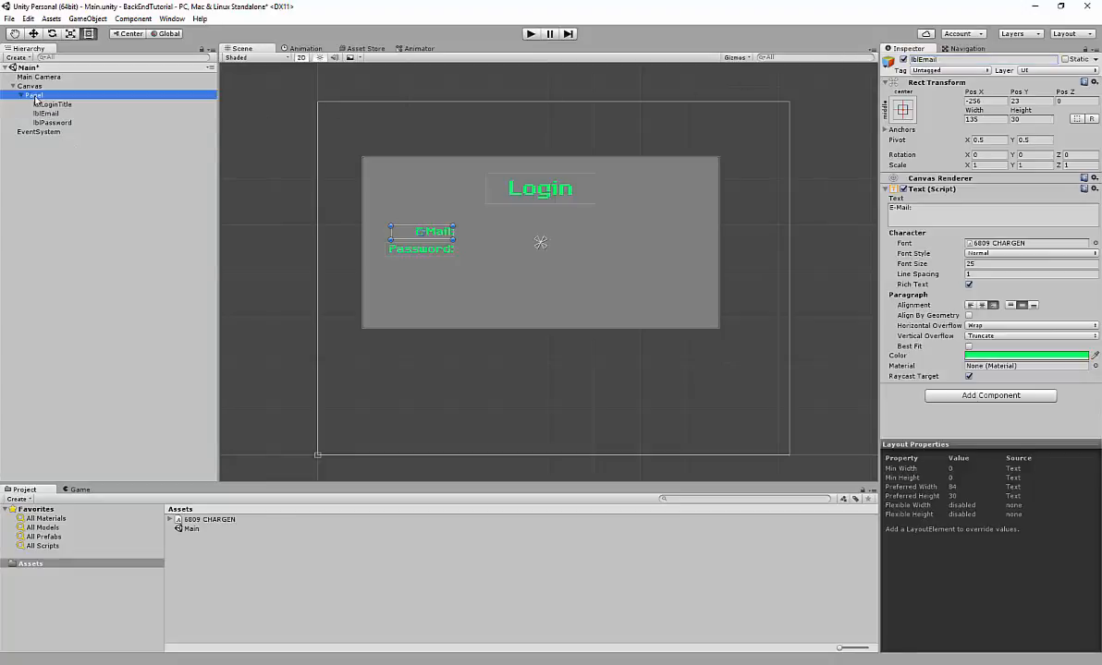
right_click(35, 96)
mouse_move(83, 253)
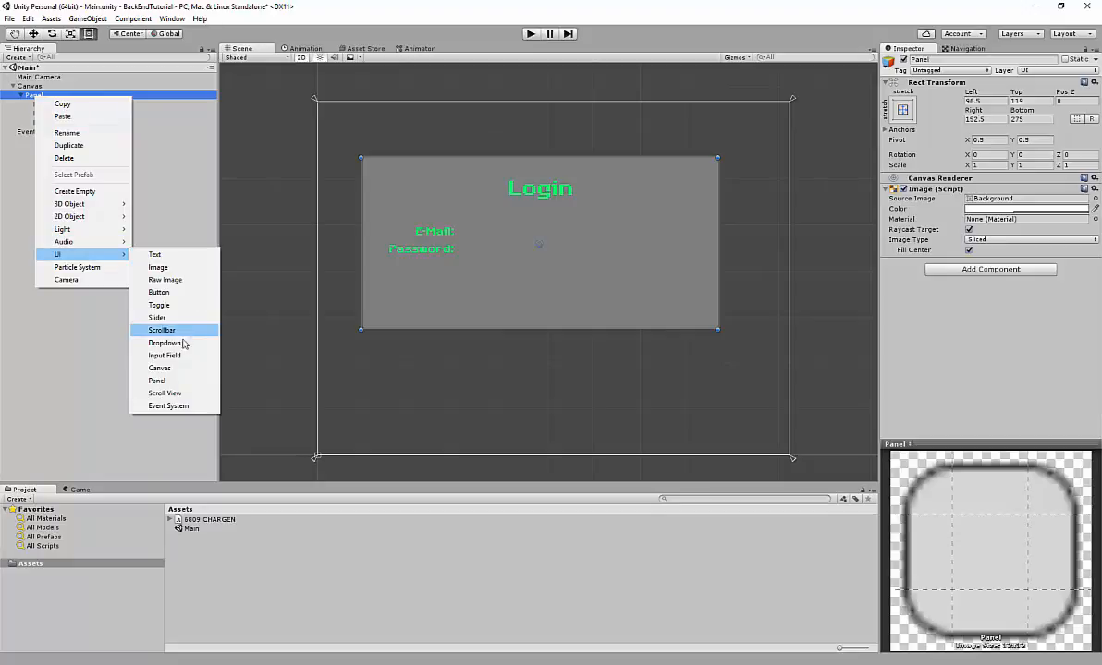
click(184, 356)
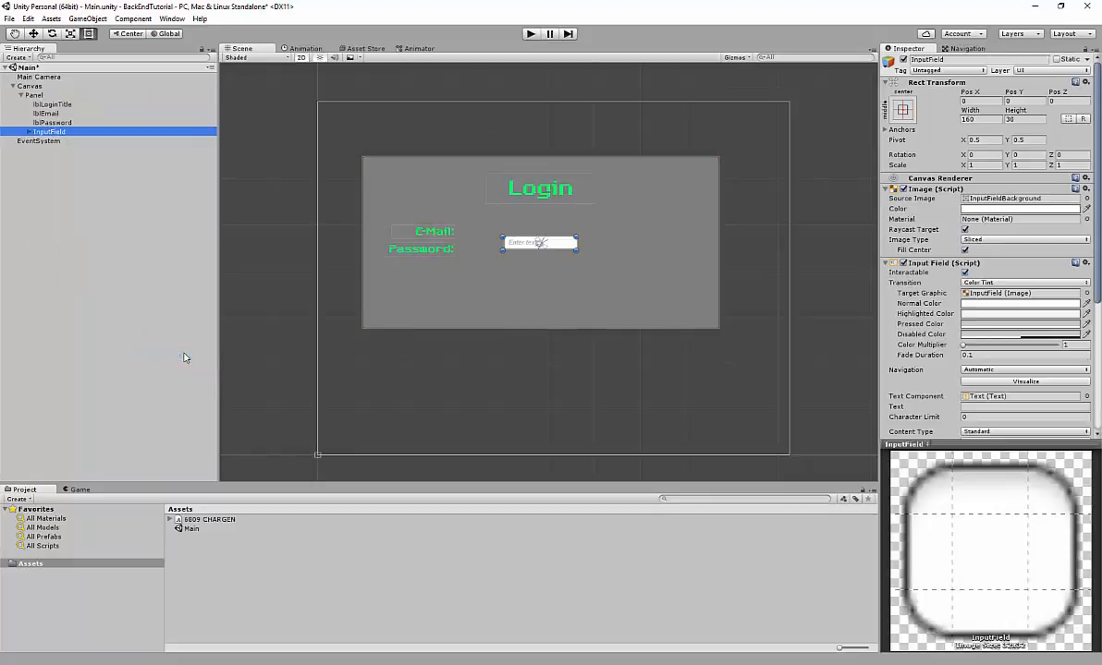
drag(507, 243, 482, 235)
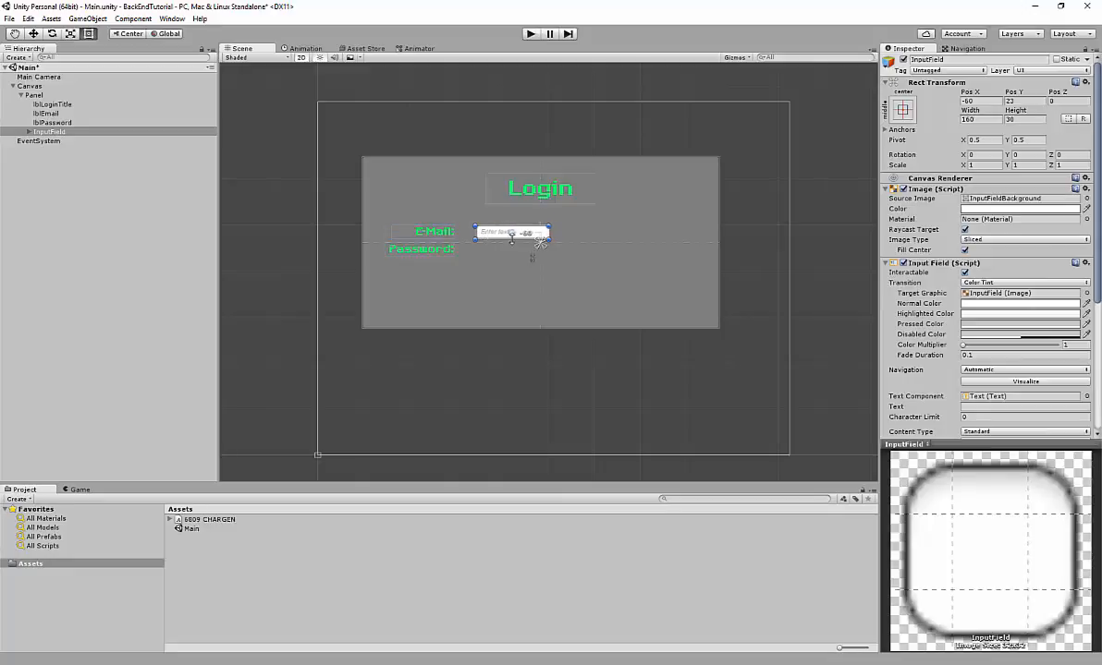
drag(550, 233, 626, 233)
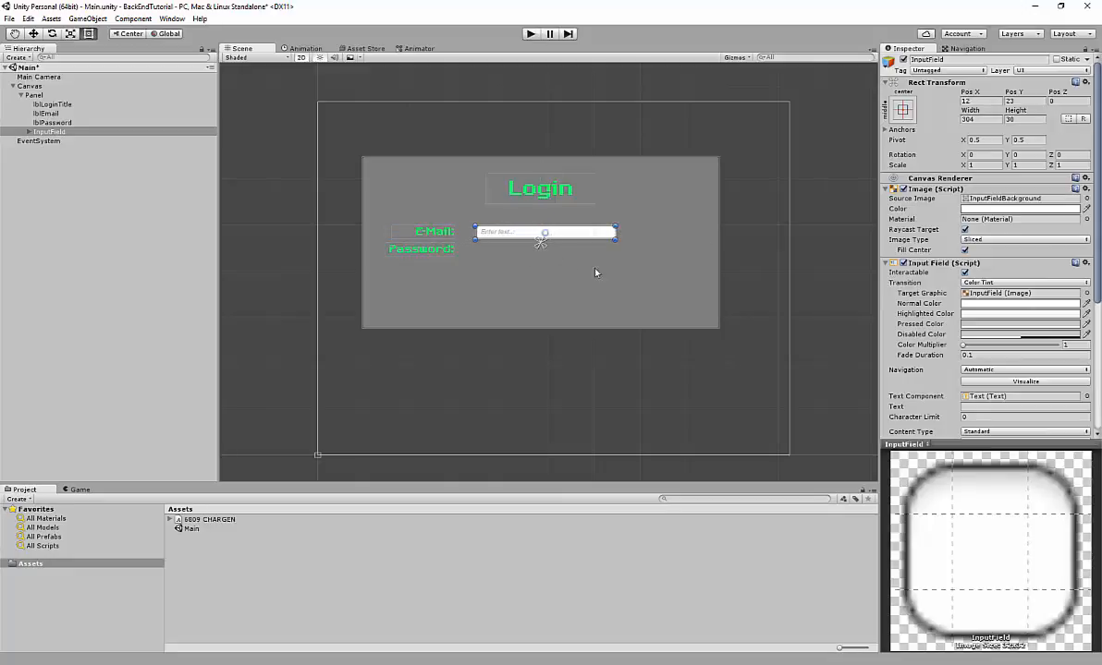
Rename the Text child object of the InputField as txtEmail
click(512, 238)
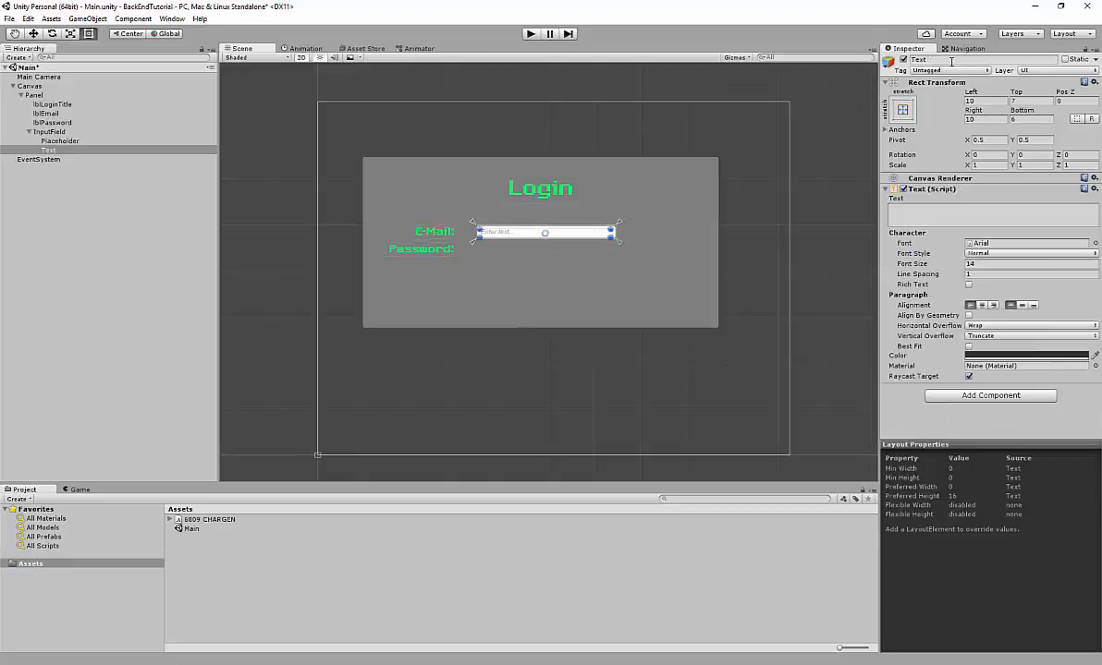
drag(952, 60, 876, 64)
text(txt)
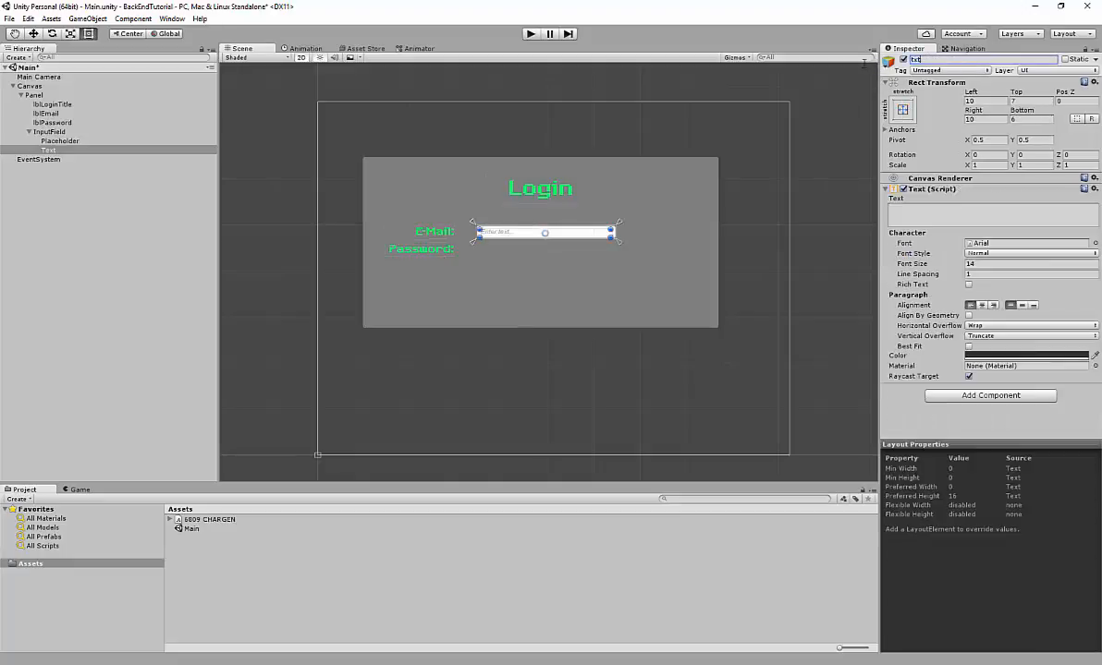
text(Email)
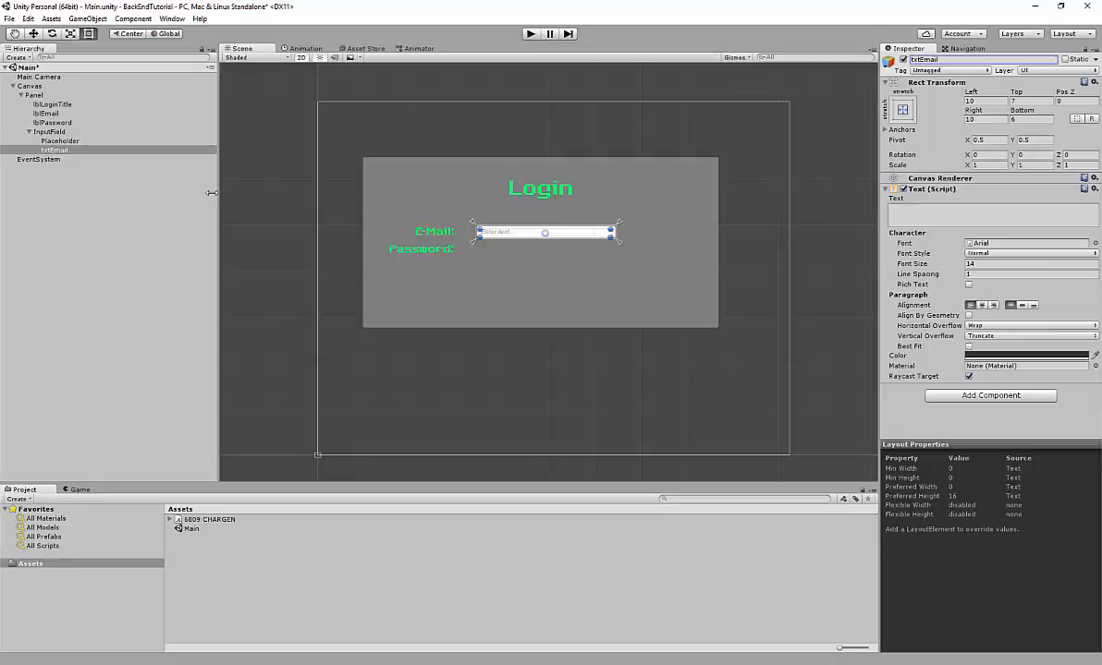
Try duplicating the InputField's txtEmail child and moving the copy beside the Password label, and undo both changes
click(109, 148)
key(ctrl+d)
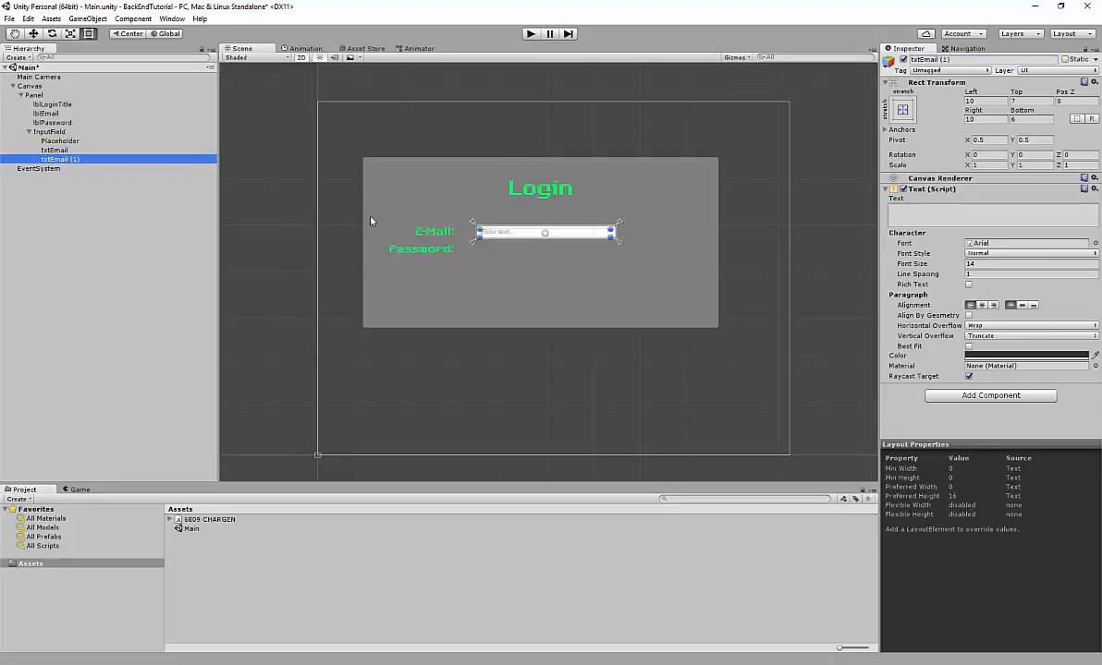
drag(542, 230, 579, 256)
key(ctrl+z)
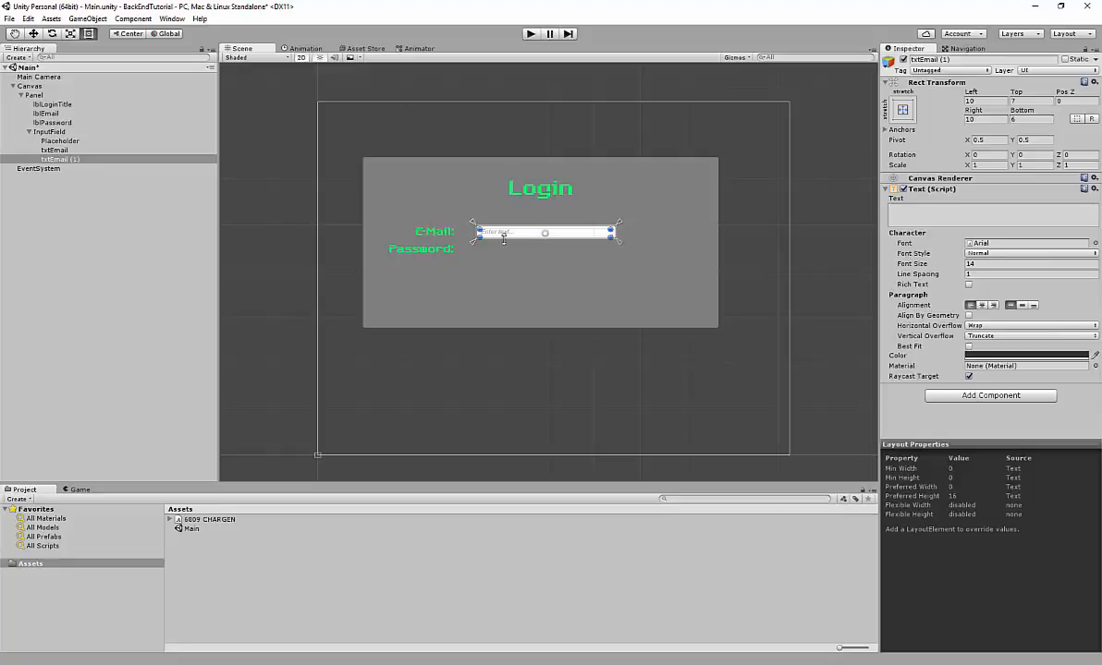
key(ctrl+z)
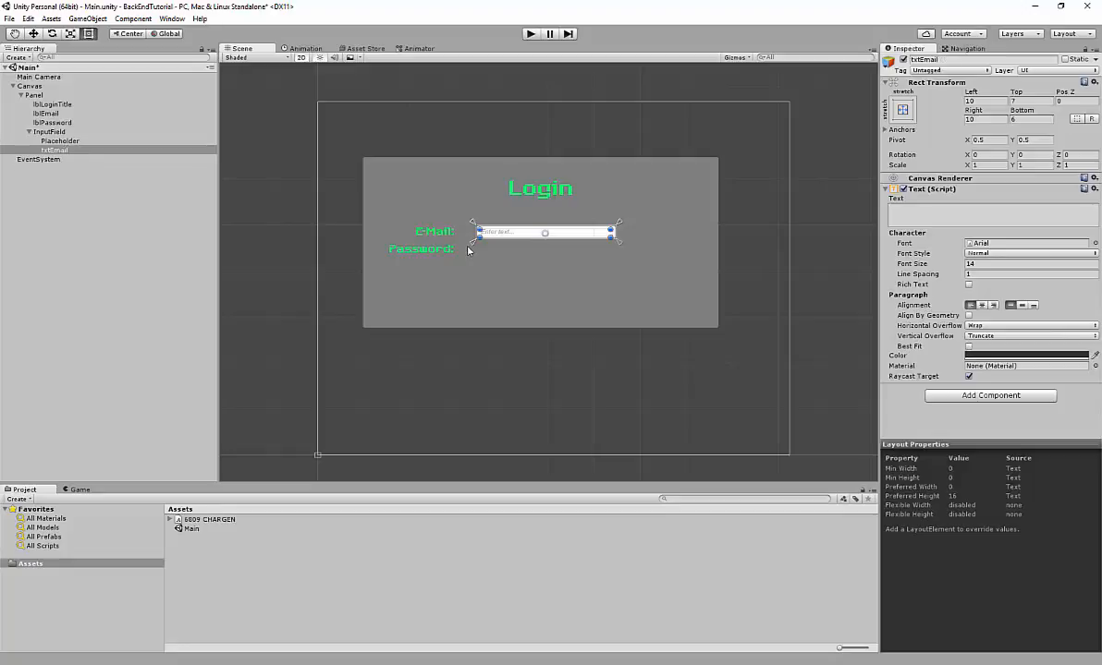
Rename the parent InputField object as txtEmail
click(51, 132)
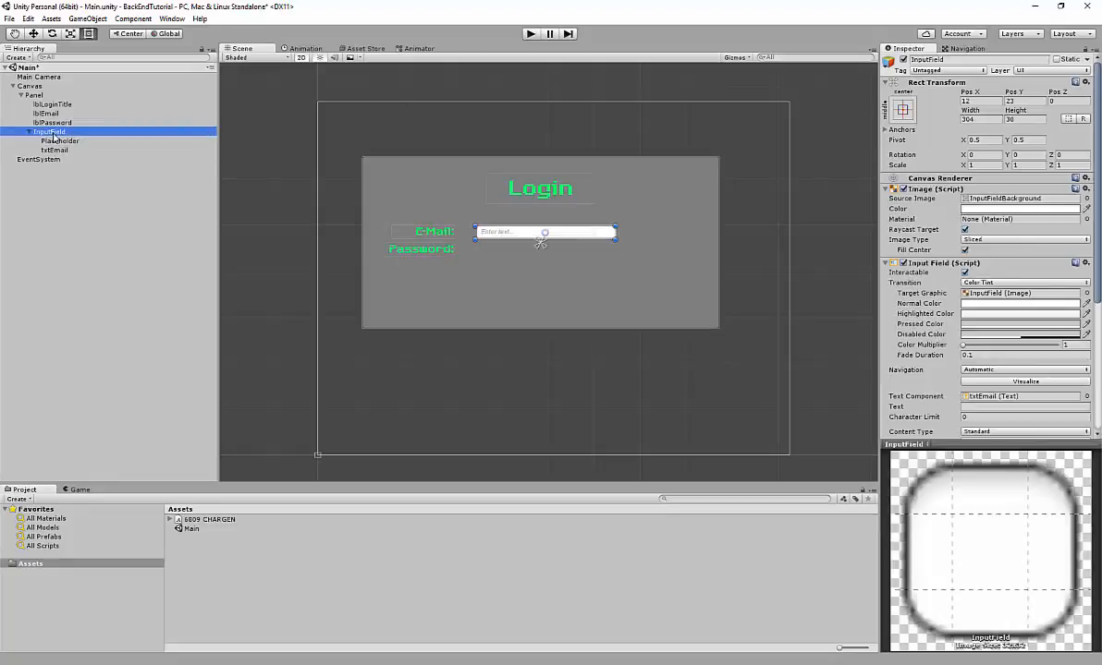
drag(957, 60, 842, 67)
text(txtEmail)
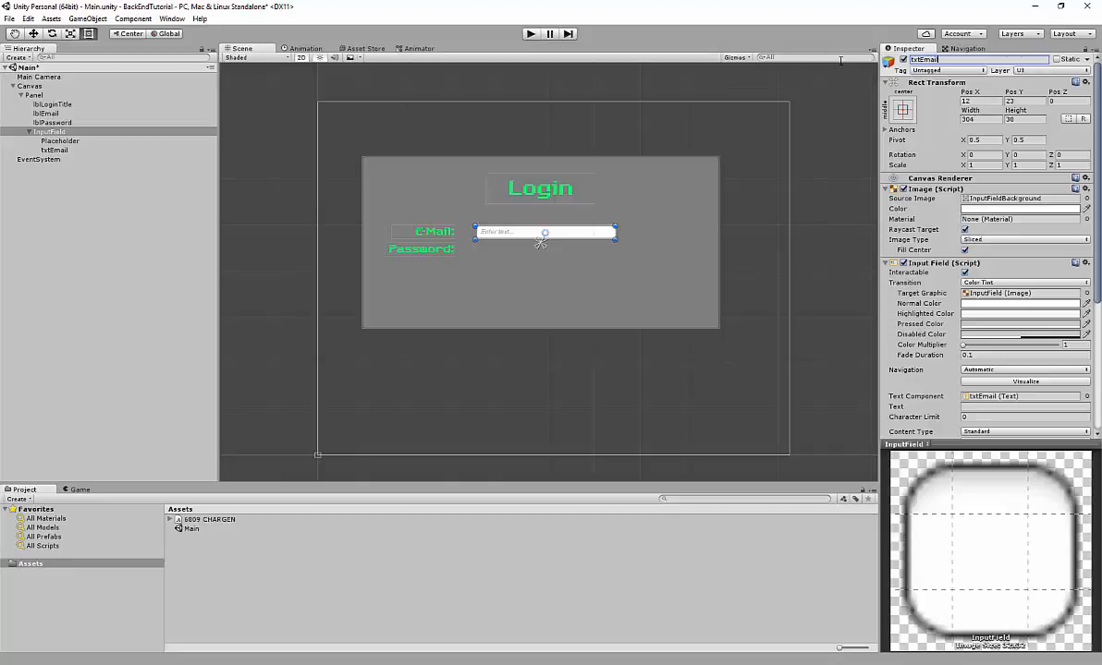
Finish naming the input field txtEmail and rename its child text object as Text
key(Return)
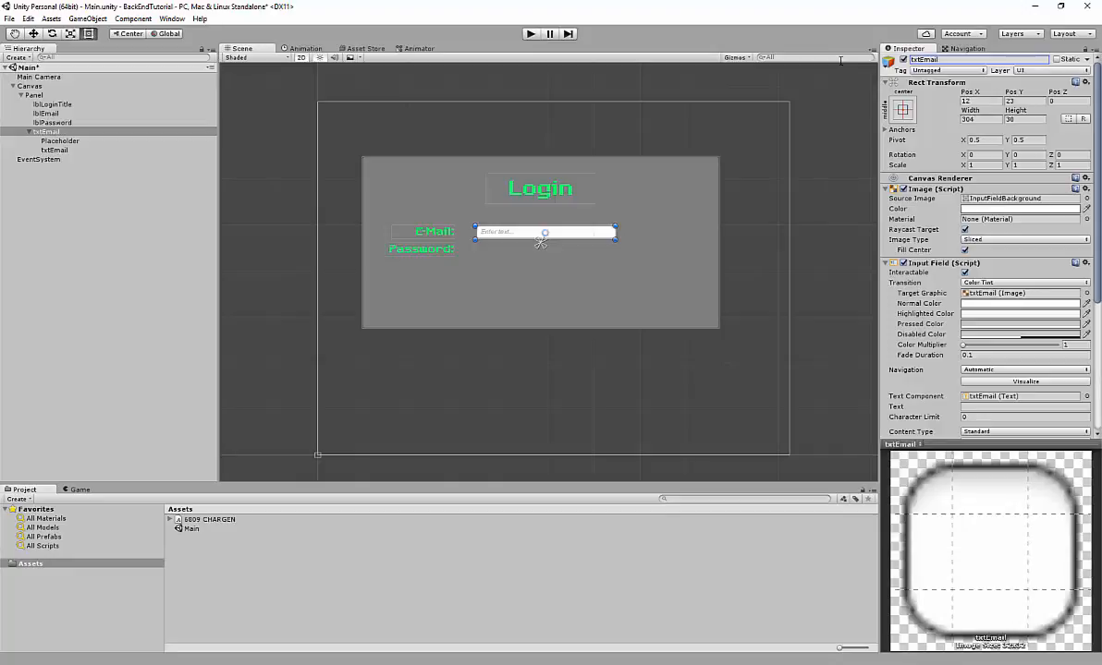
click(135, 150)
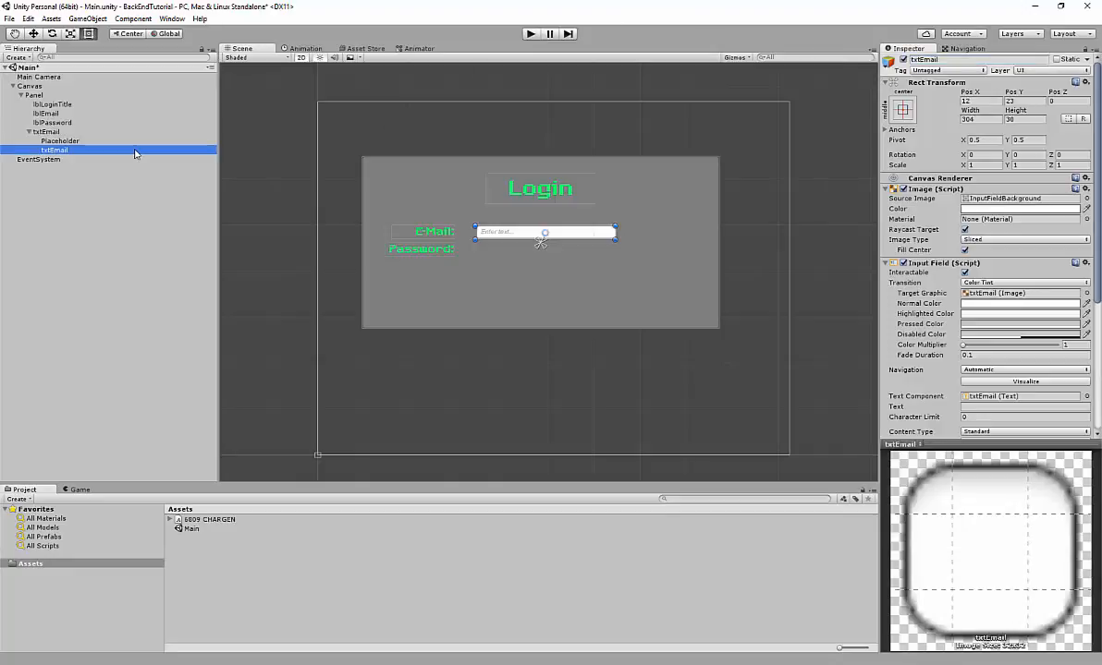
drag(962, 59, 846, 56)
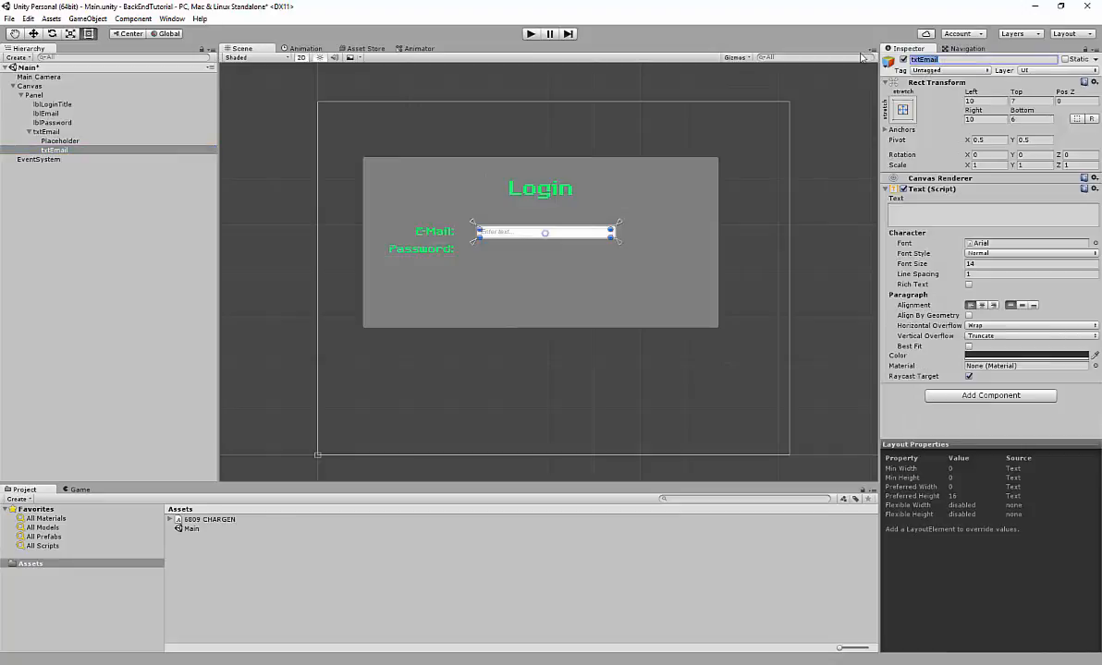
text(Text)
key(Return)
Set the txtEmail placeholder text to "Enter your email address" and dismiss the Unity account sign-in window
click(43, 132)
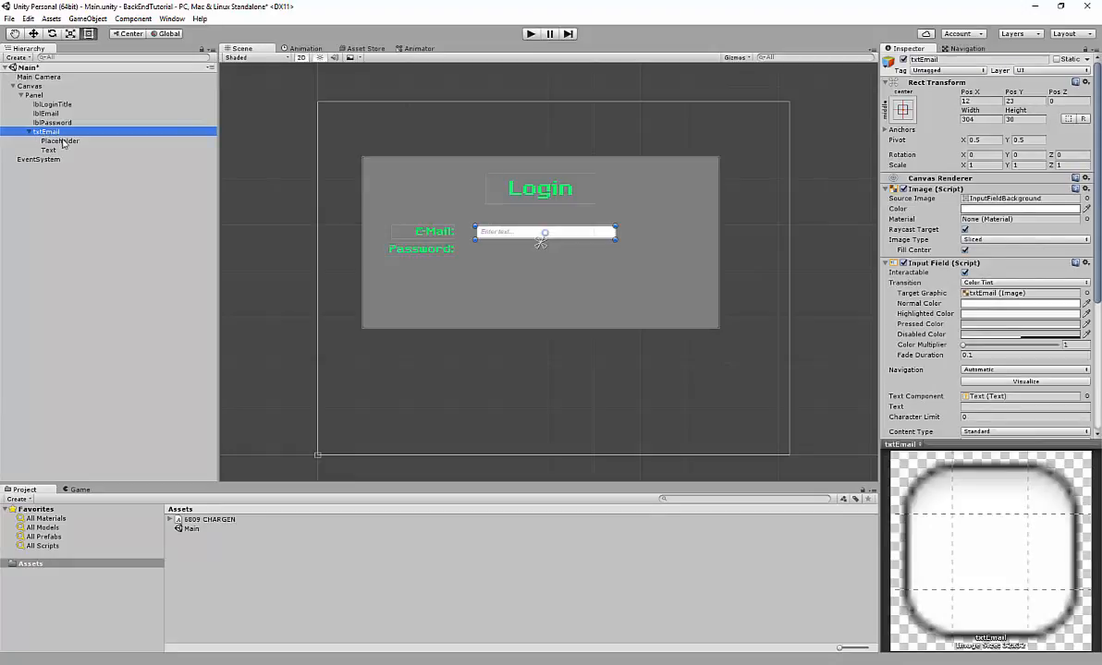
click(61, 142)
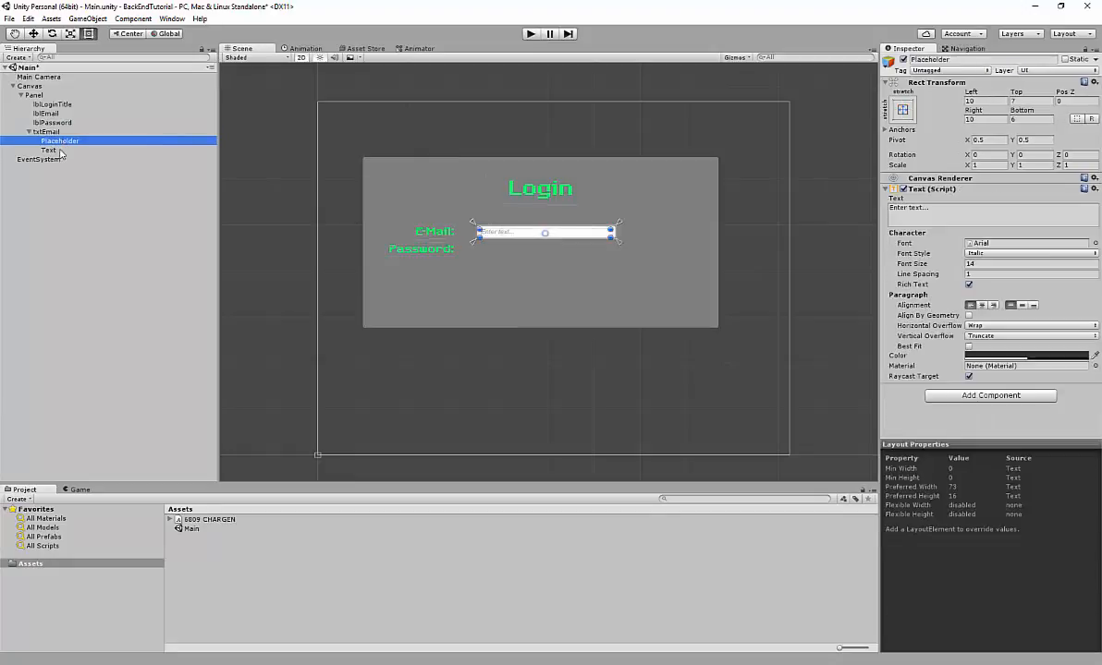
click(51, 149)
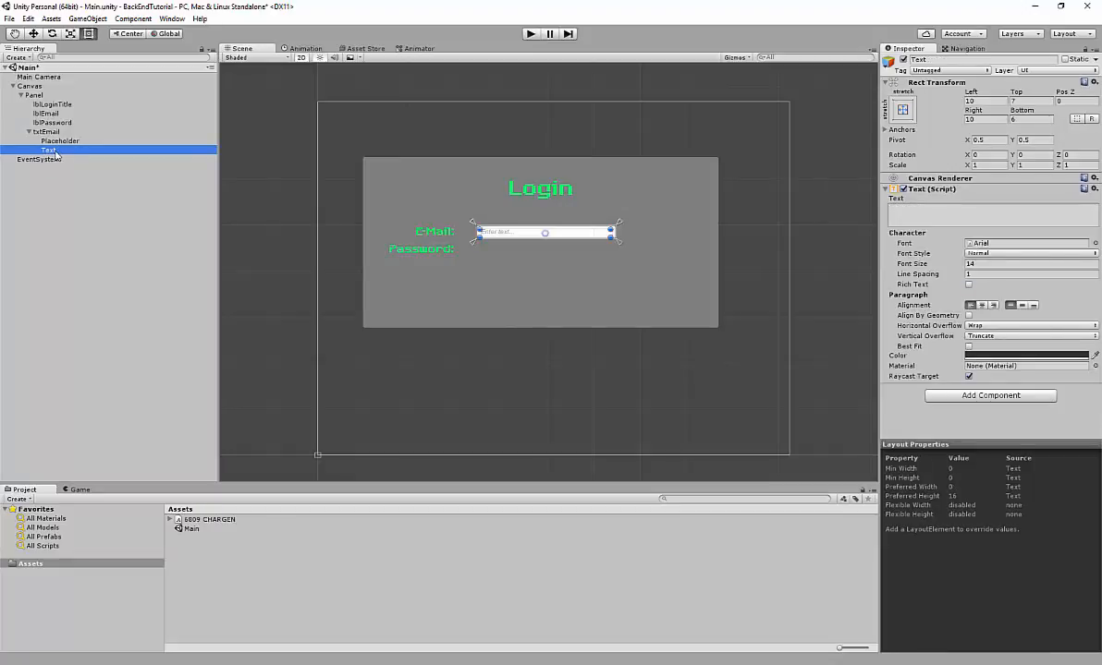
click(57, 141)
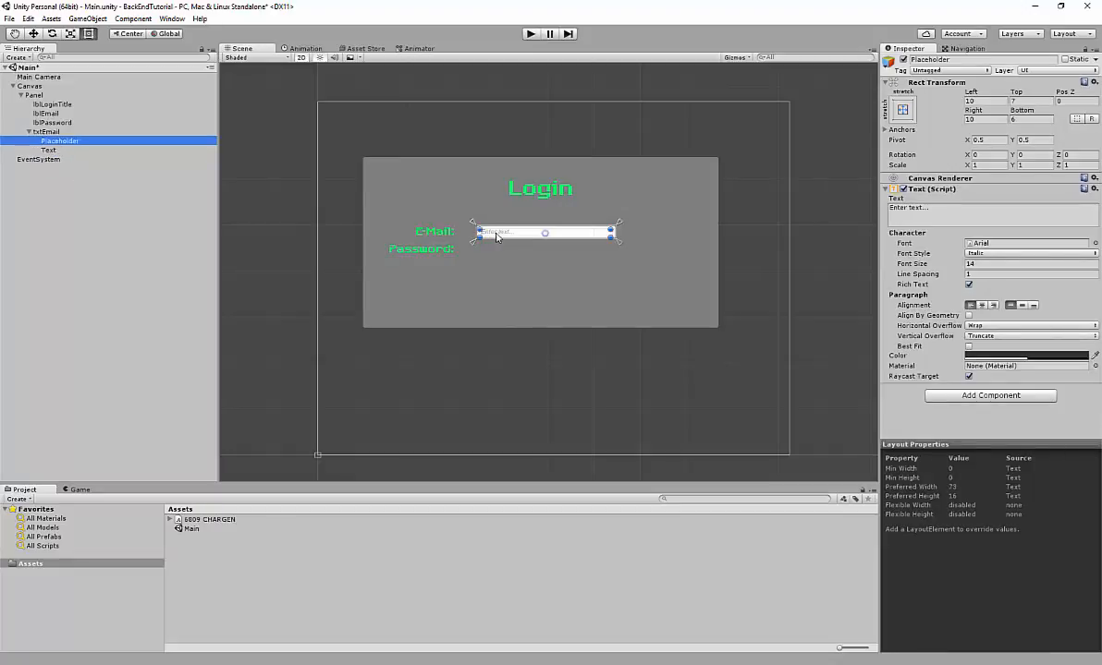
click(923, 219)
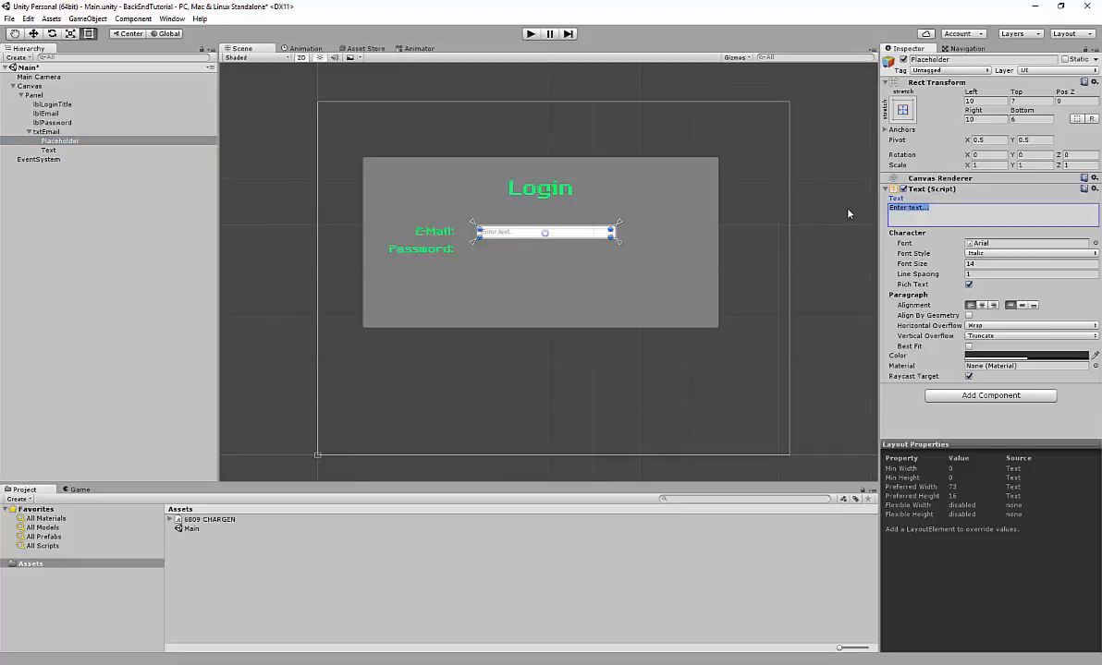
text(Enter your email address)
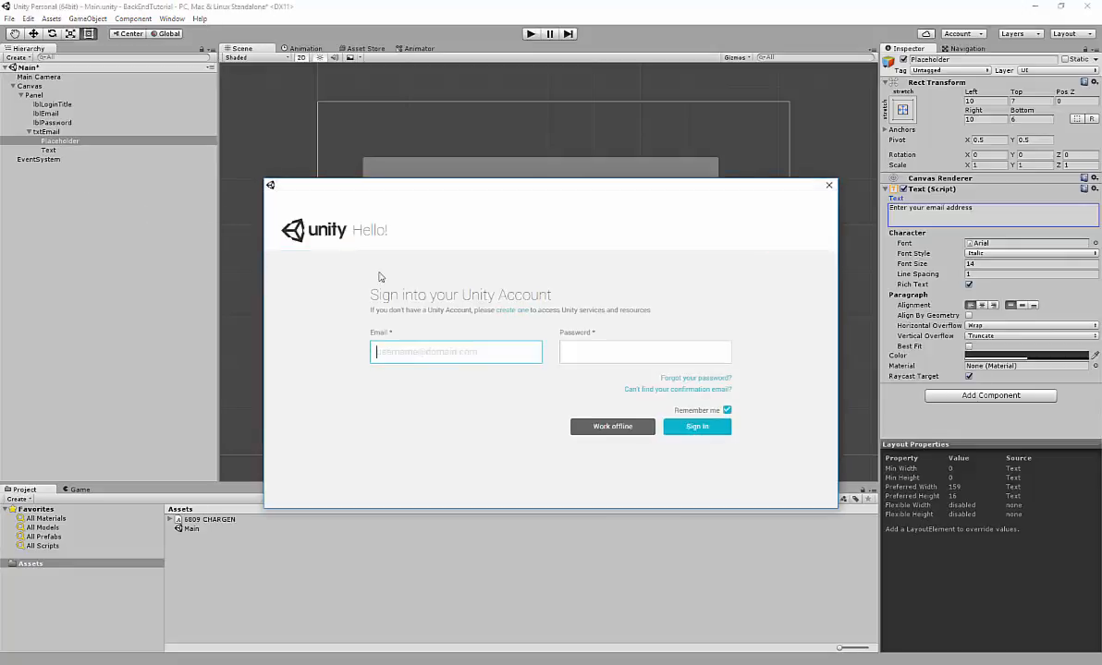
click(829, 186)
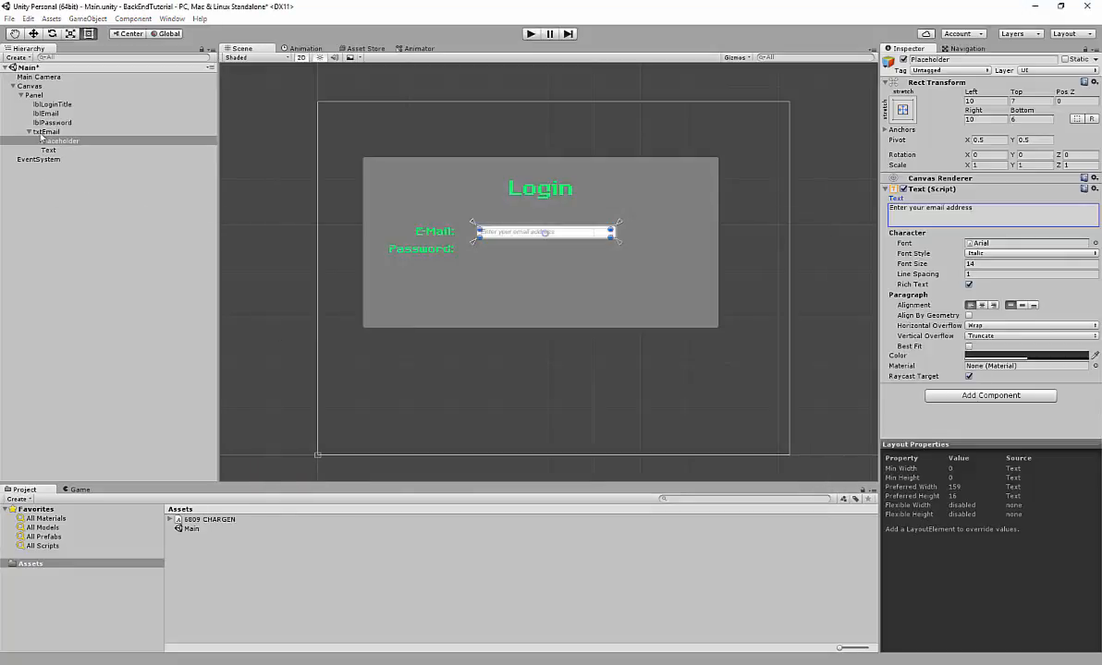
Duplicate the whole txtEmail input field and place the copy beside the Password label at about X 12, Y -15
click(41, 131)
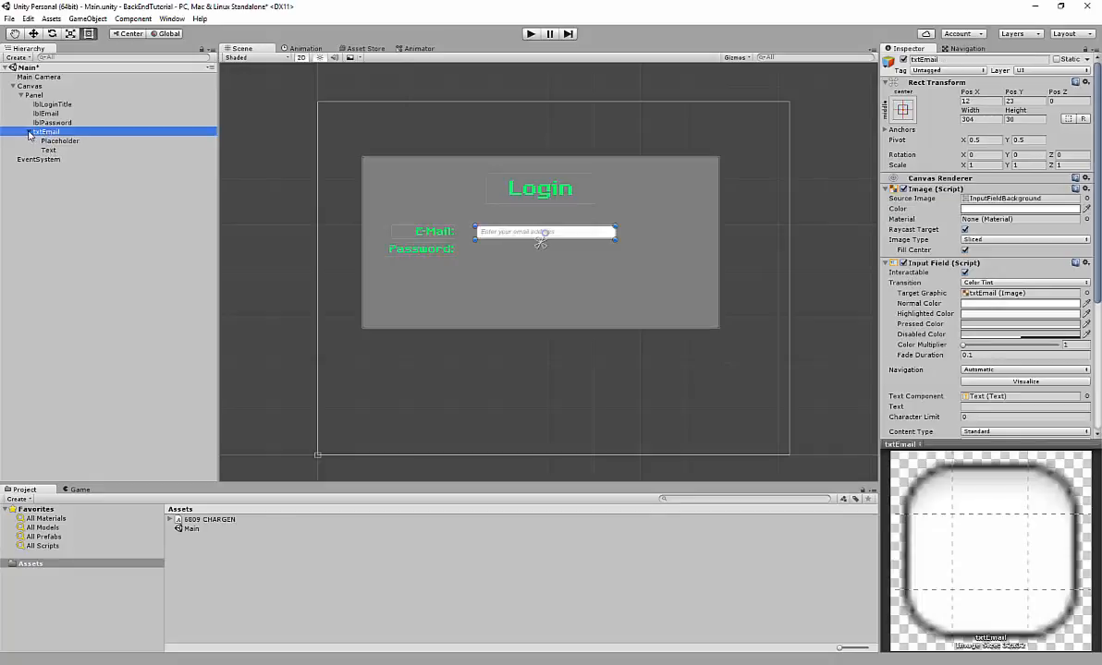
click(29, 132)
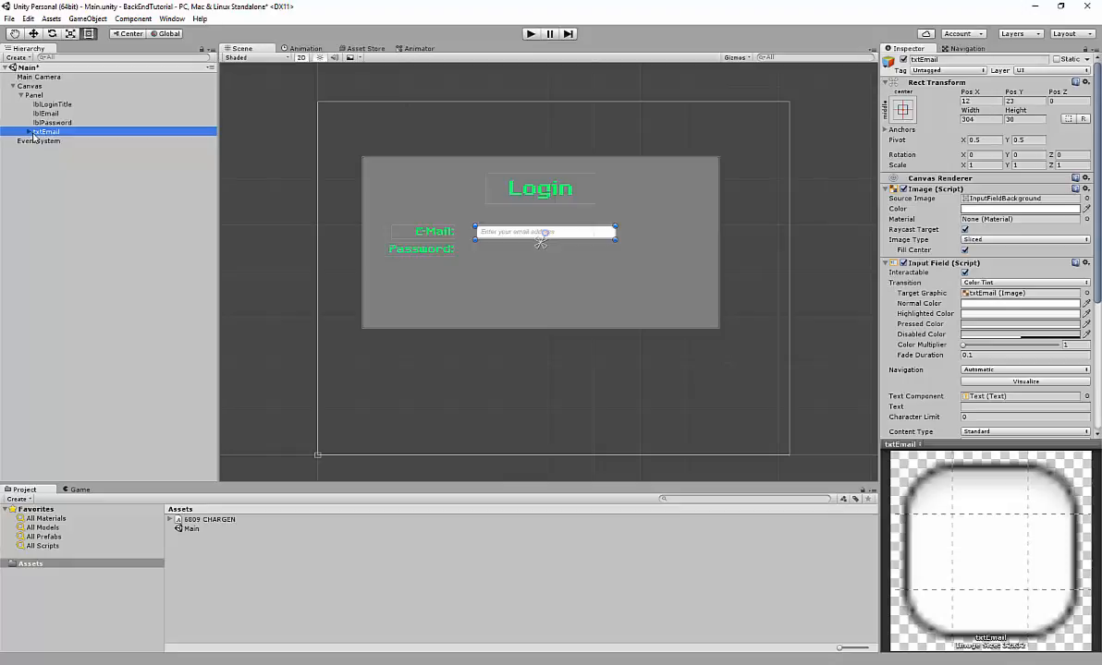
key(ctrl+d)
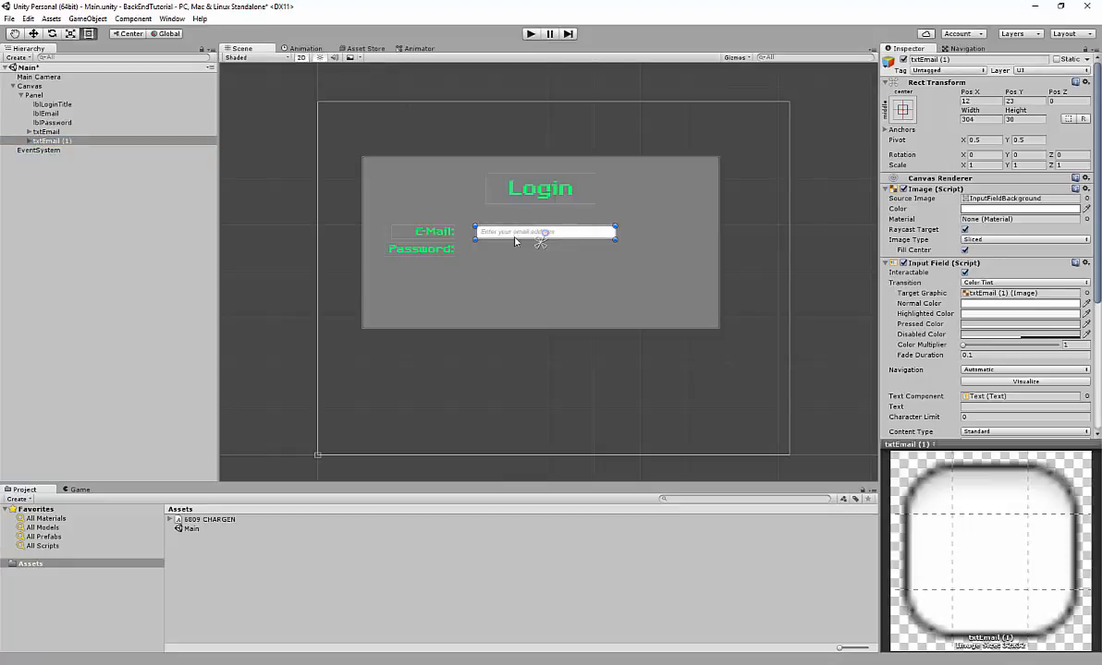
drag(515, 238, 524, 255)
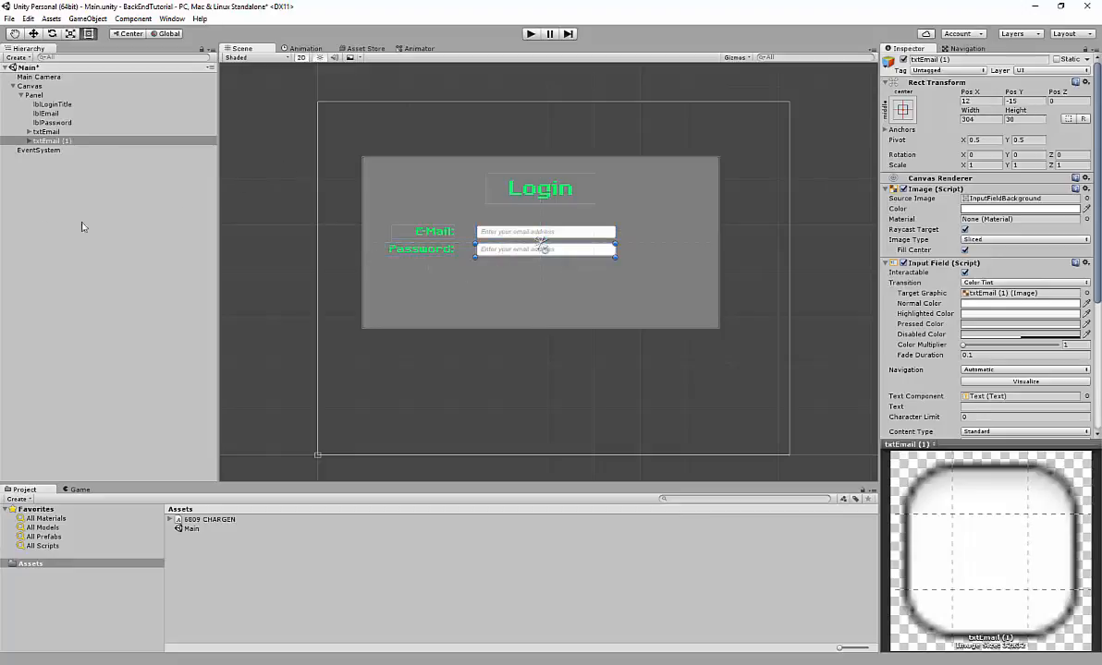
Try moving the duplicated field's Text child below the field, and undo the move
click(29, 140)
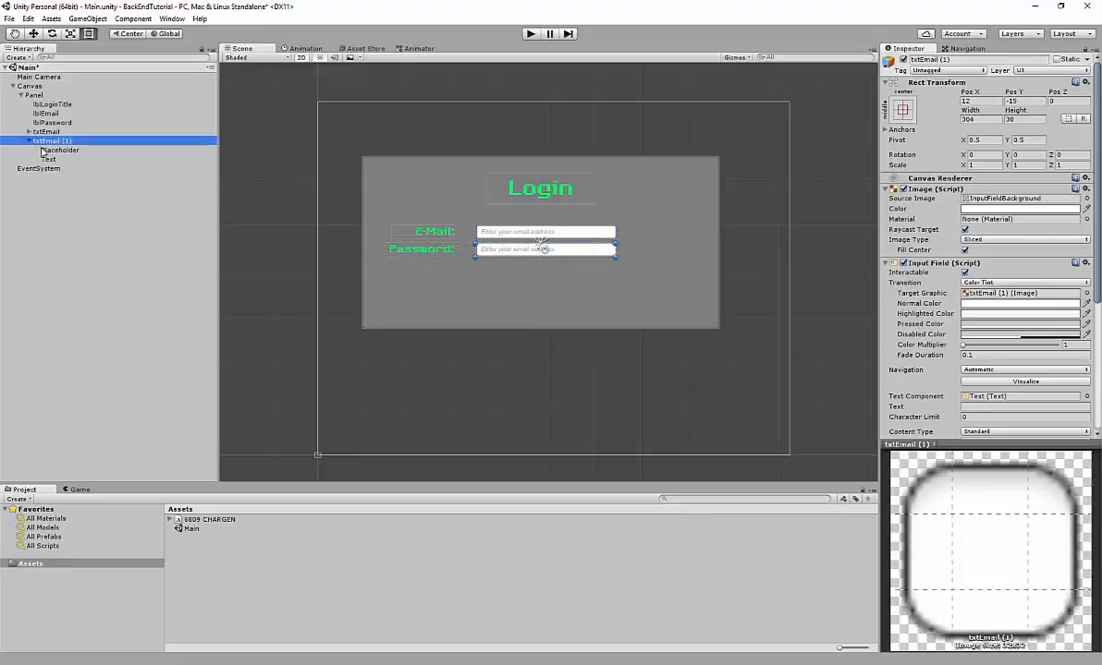
click(497, 250)
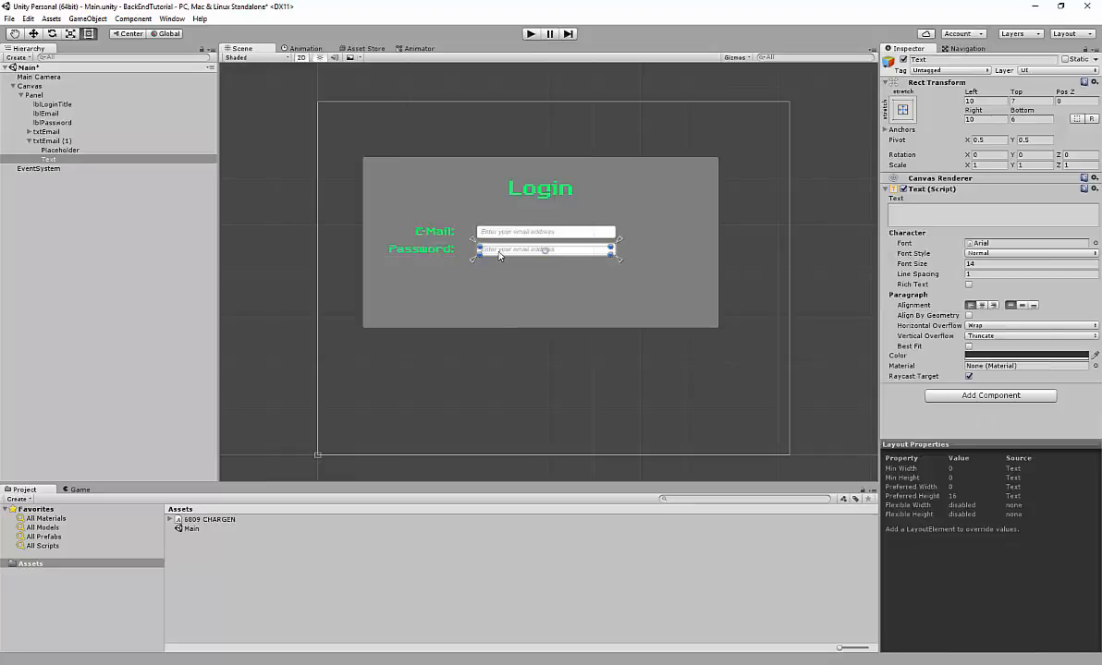
drag(499, 259, 499, 274)
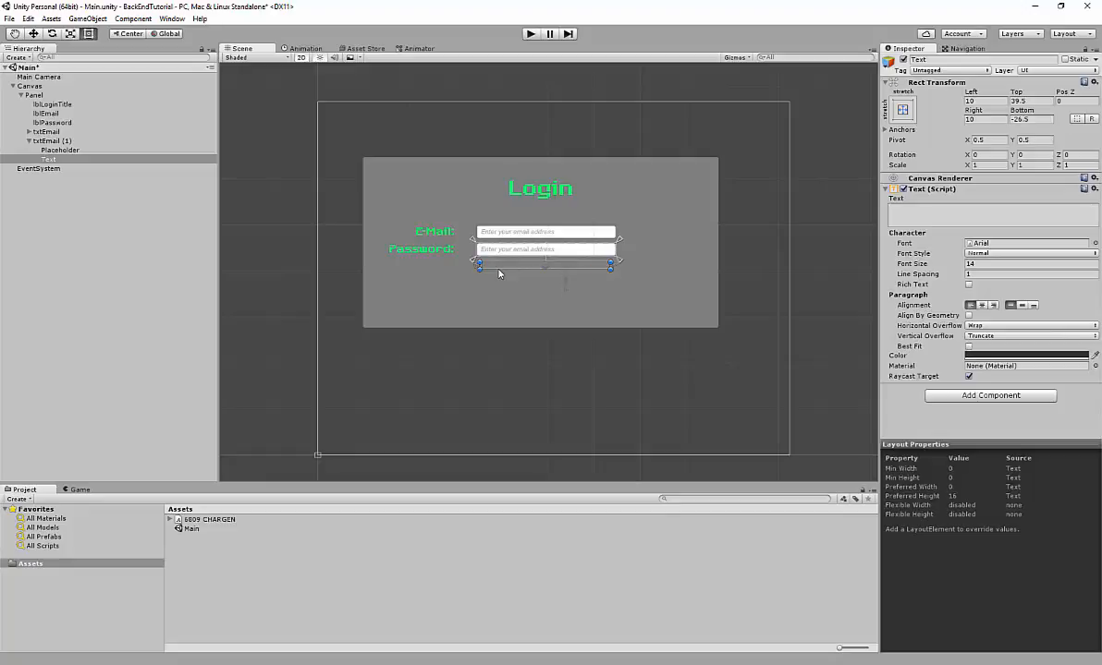
key(ctrl+s)
key(ctrl+z)
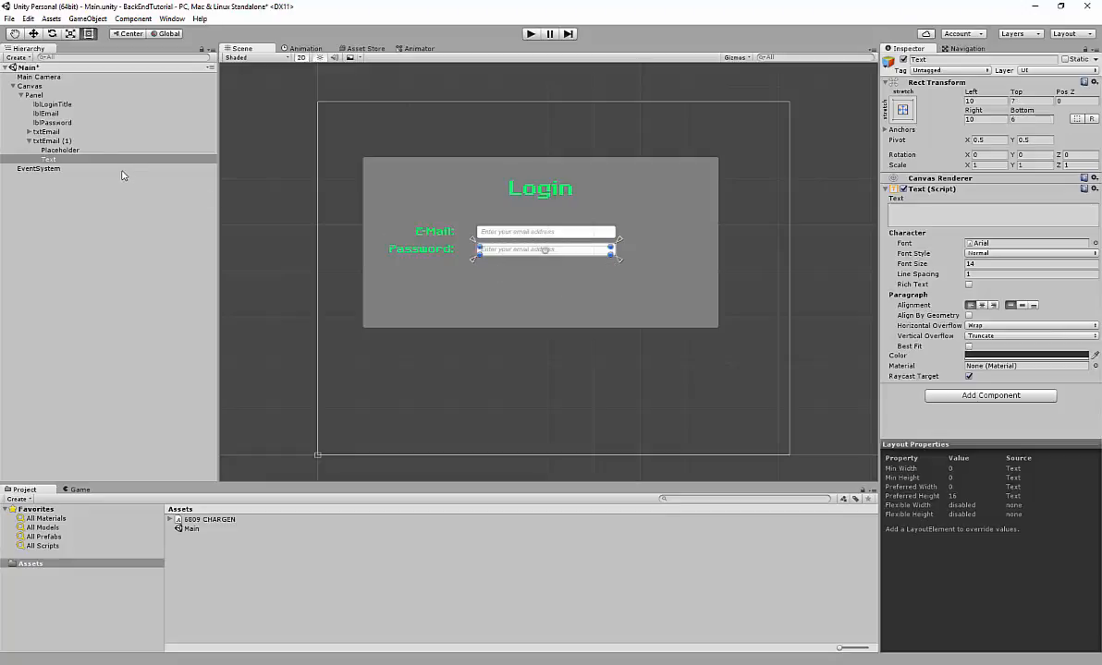
Rename the duplicated input field as txtPassword
click(56, 140)
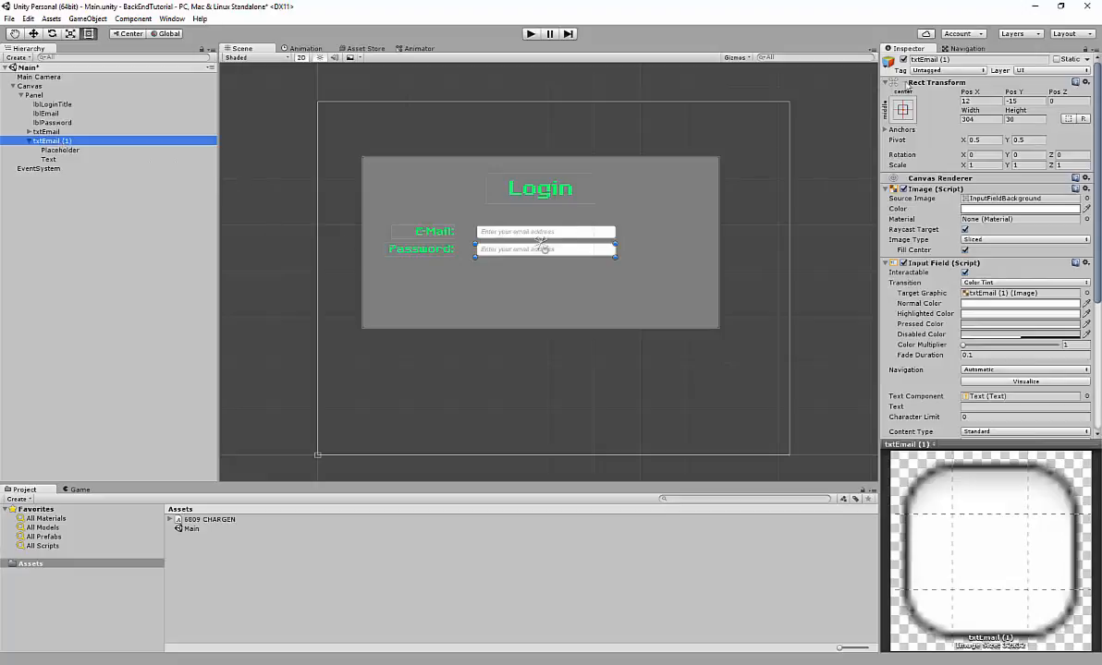
drag(950, 60, 869, 63)
text(t)
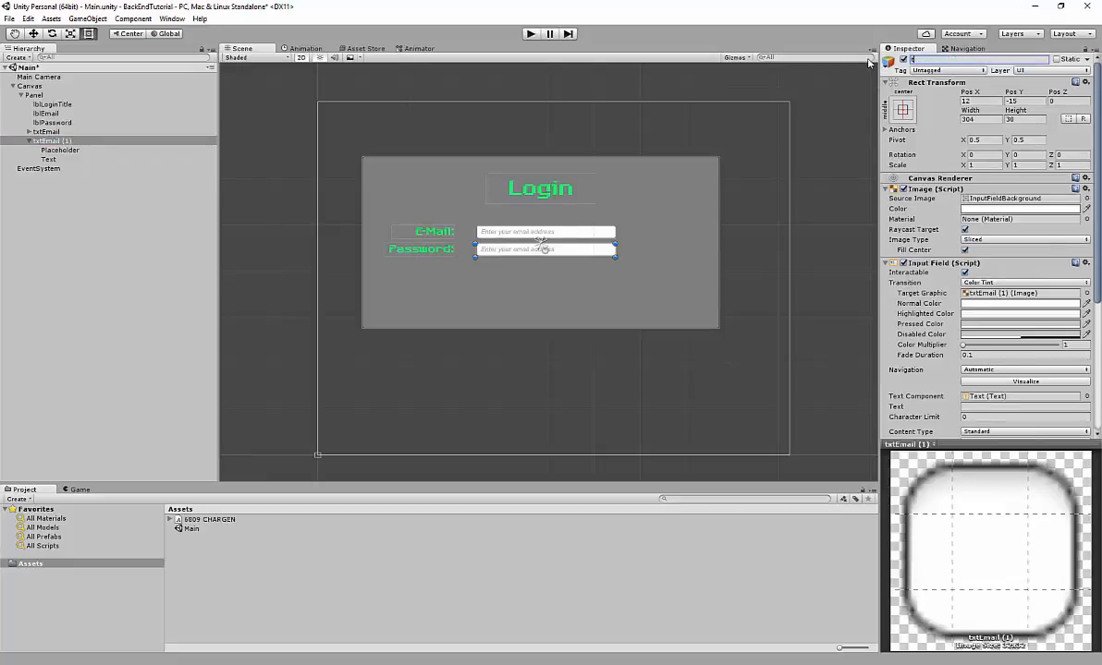
text(xtPassword)
key(Return)
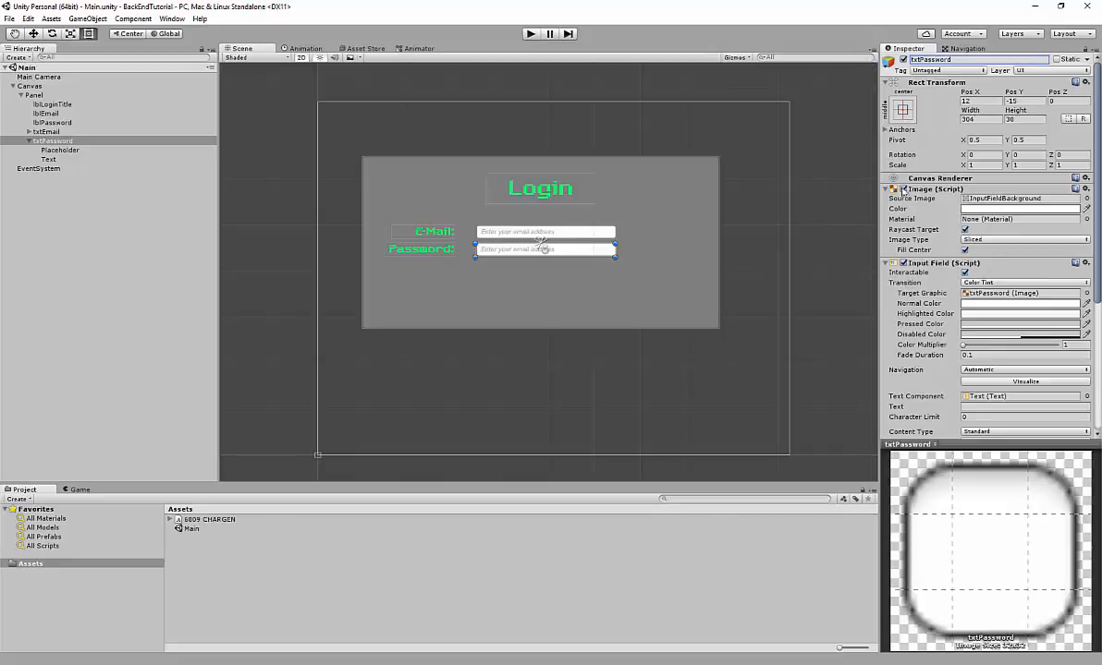
Set the txtPassword placeholder text to "Enter your password" and clear the selection
click(61, 149)
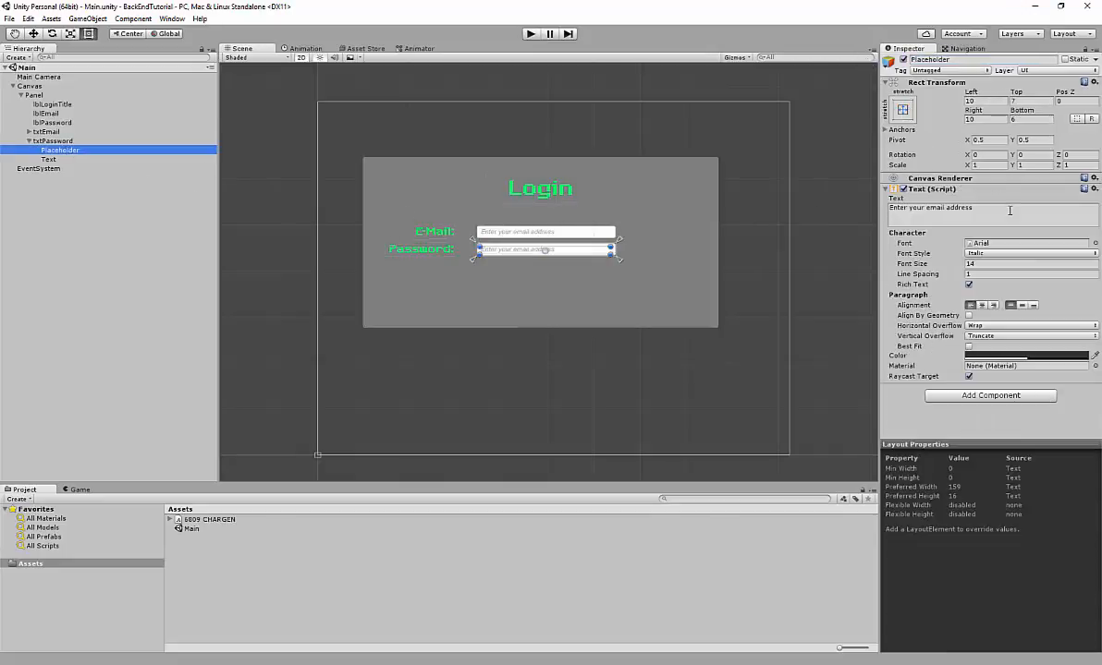
drag(1009, 211, 836, 208)
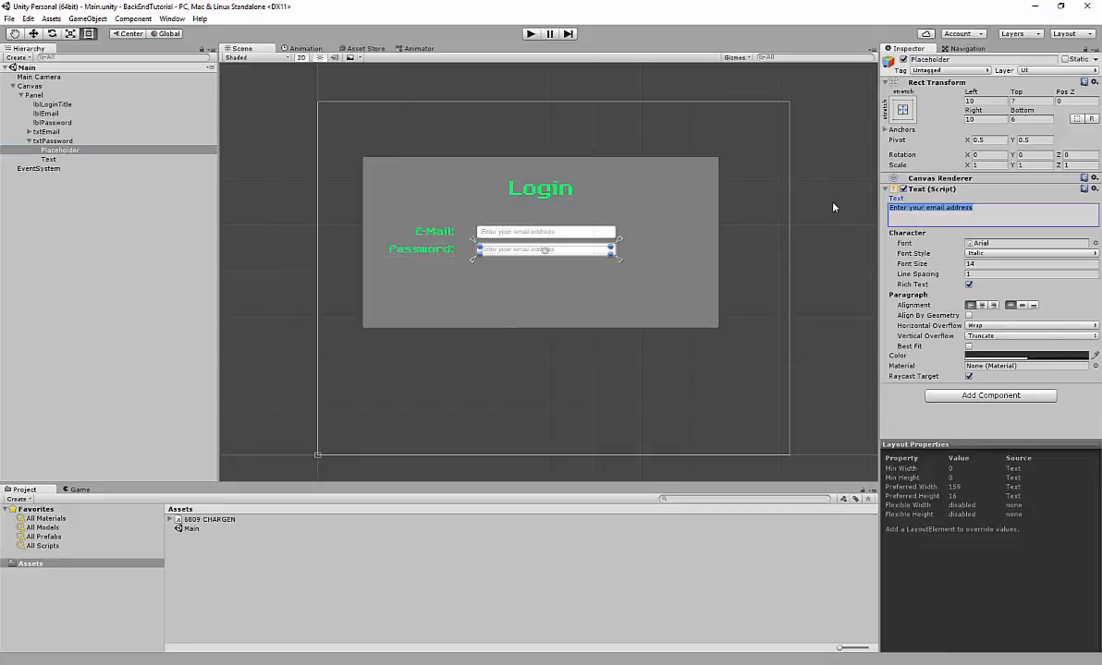
text(Enter your )
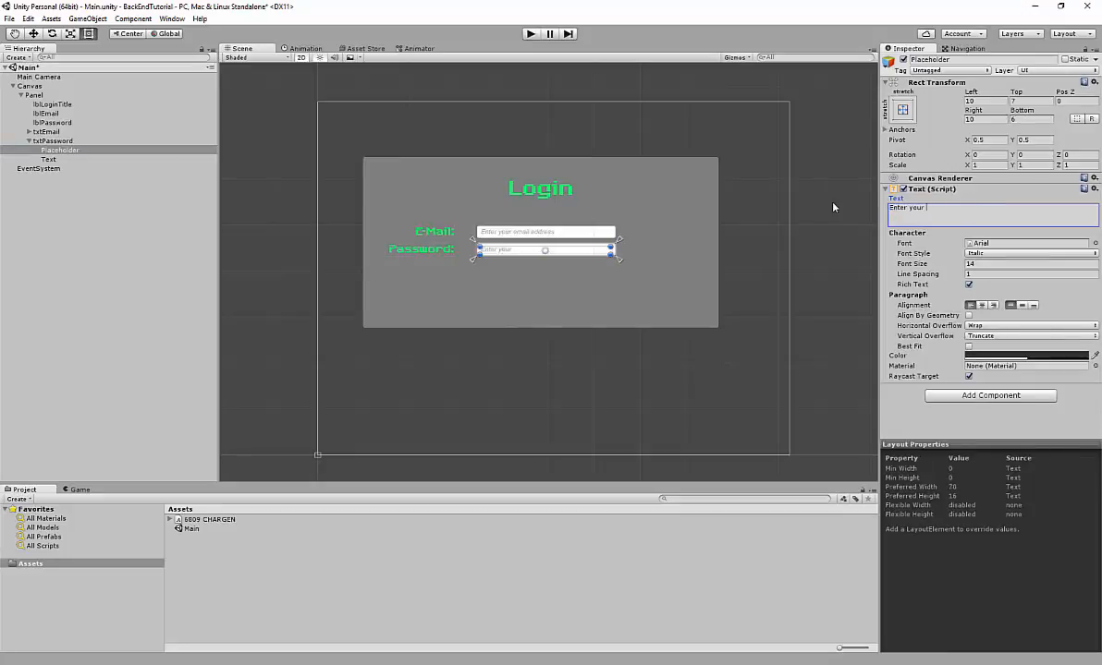
text(password)
key(BackSpace)
click(74, 160)
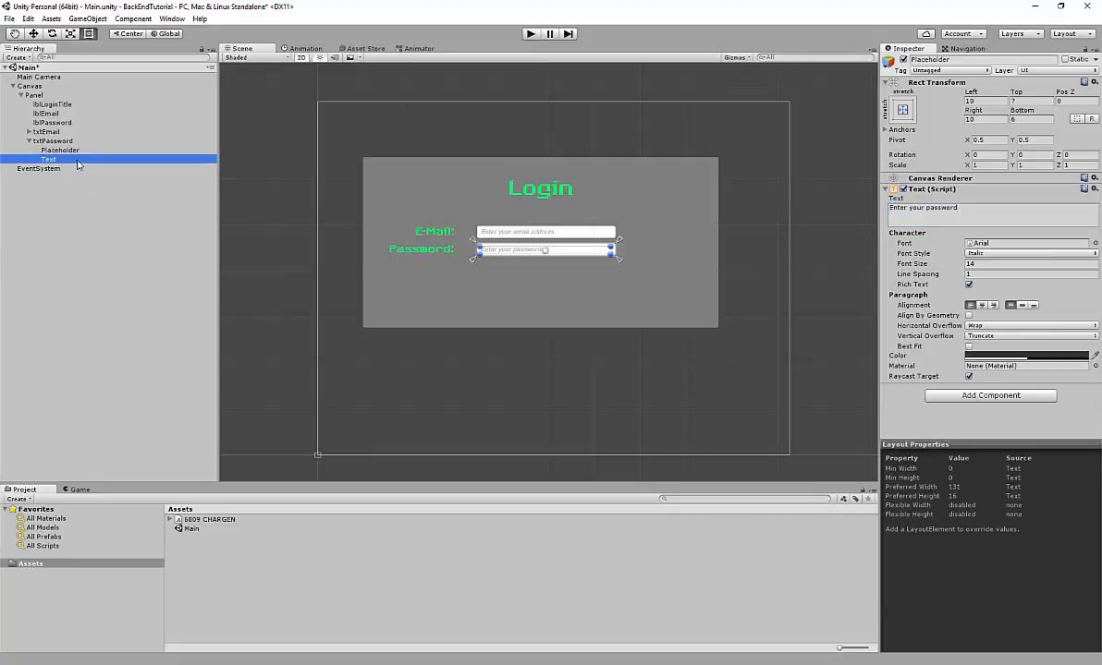
click(76, 254)
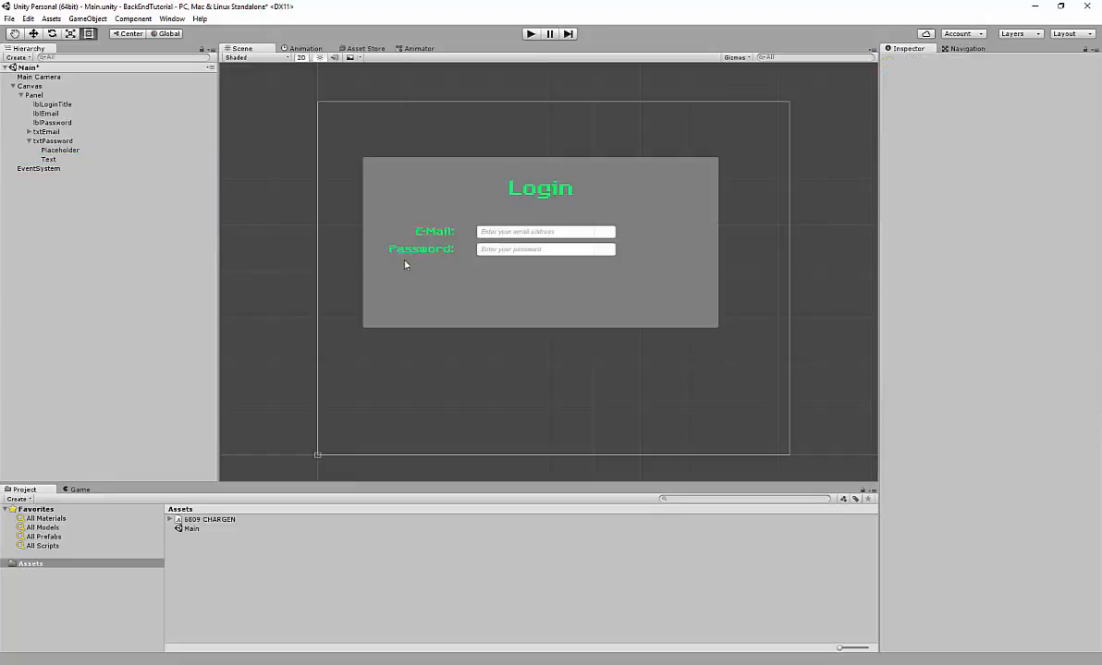
Add a UI Button to the Canvas and place it below the password field at about X 54, Y 0
click(29, 86)
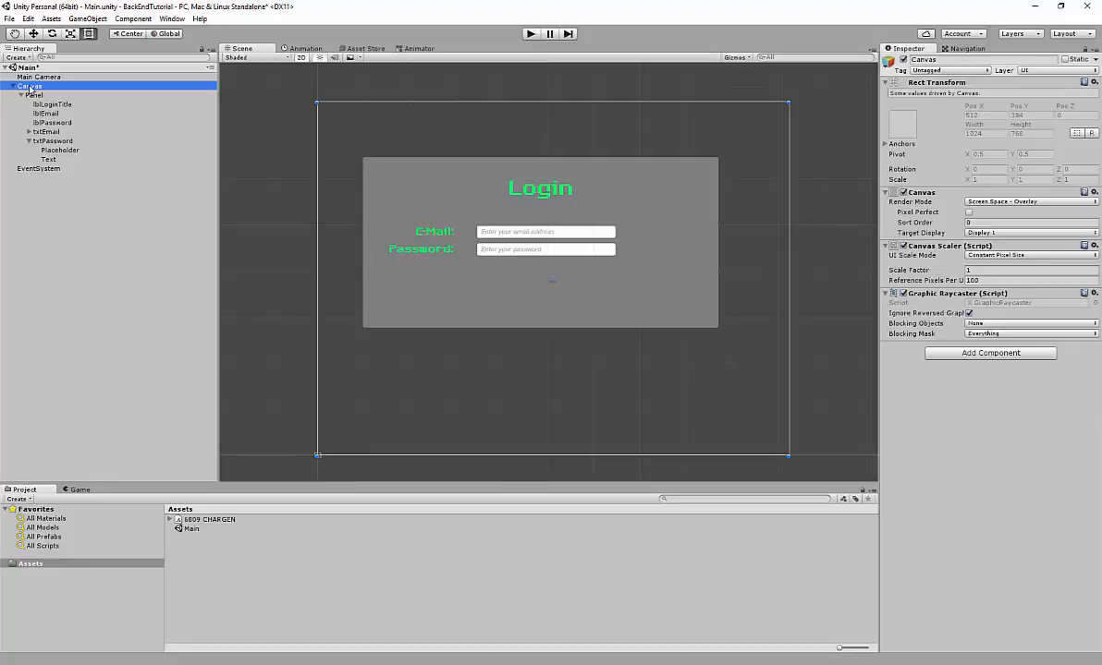
right_click(30, 87)
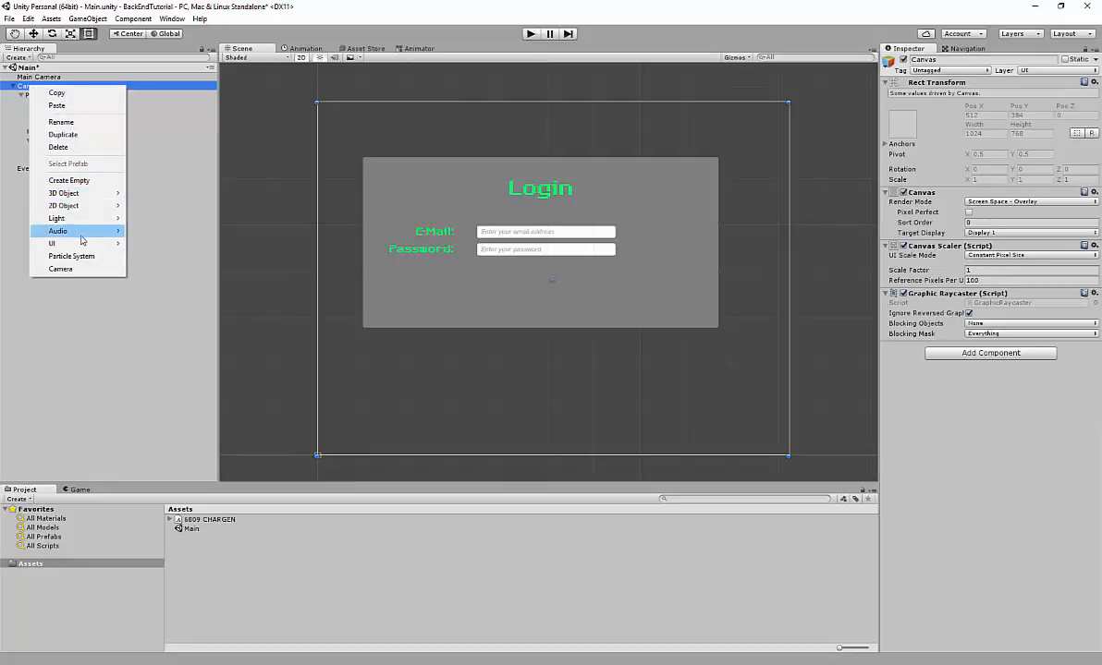
mouse_move(83, 244)
click(154, 281)
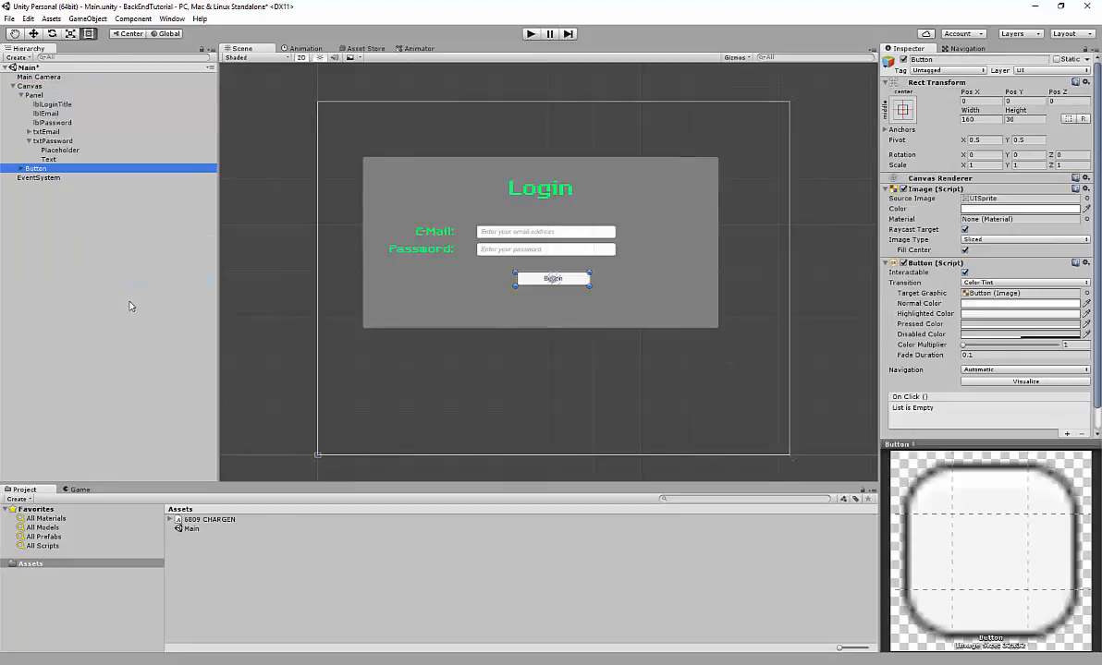
drag(583, 280, 605, 281)
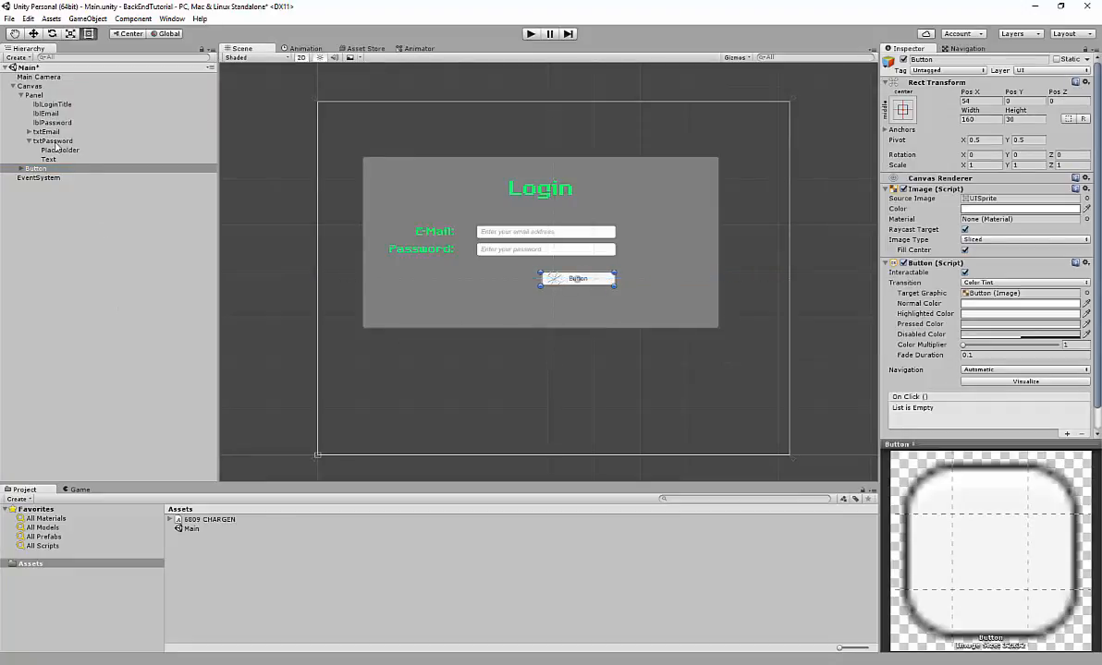
Rename the new button object as btnLogin
click(962, 61)
text(Login)
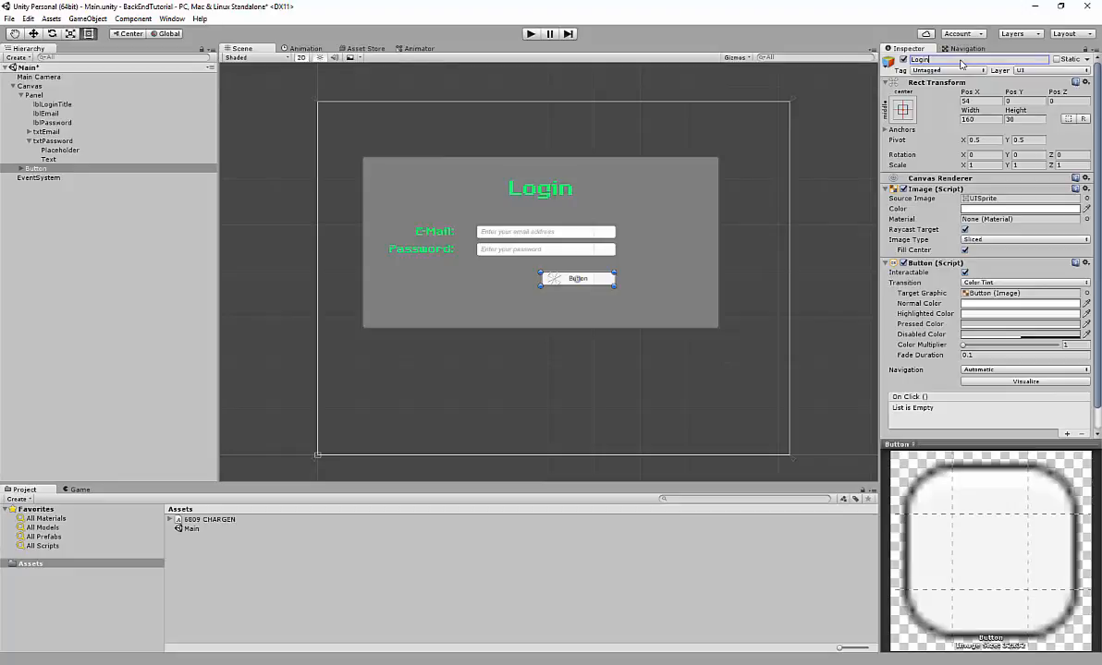
key(Return)
click(961, 61)
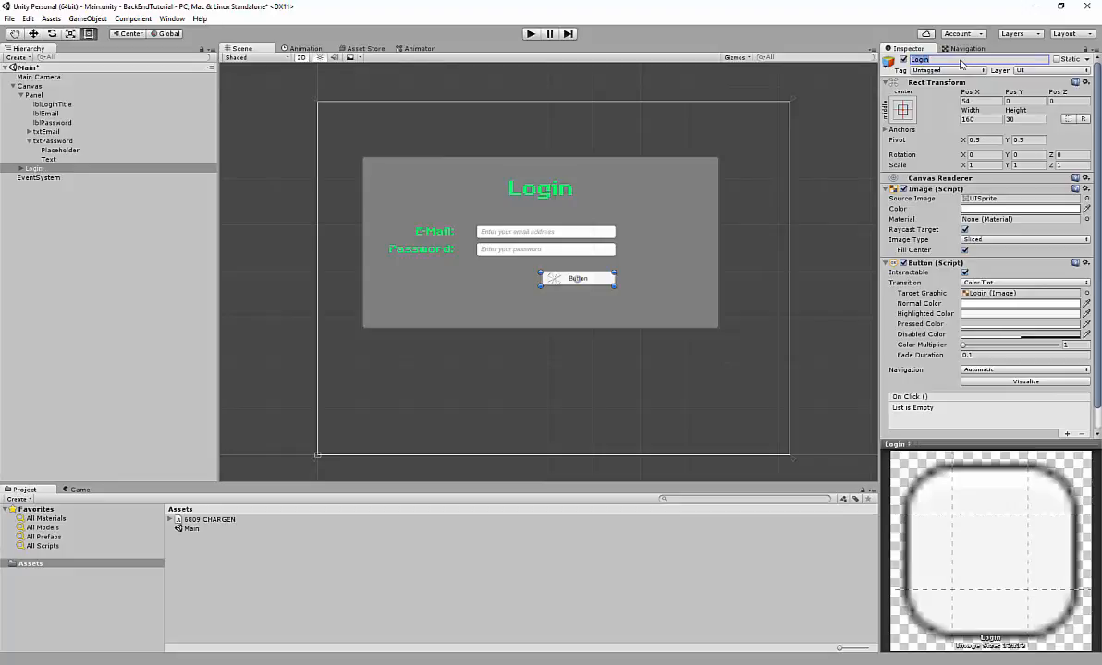
text(btnLogin)
key(Return)
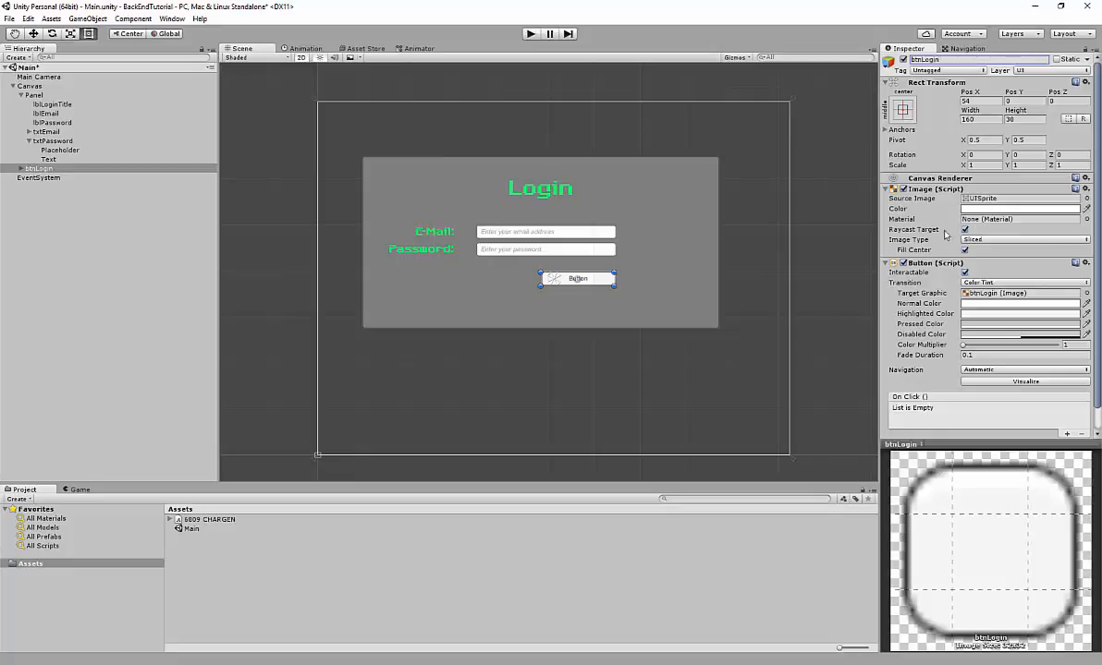
Change the text of the btnLogin button's label to "Login"
click(20, 170)
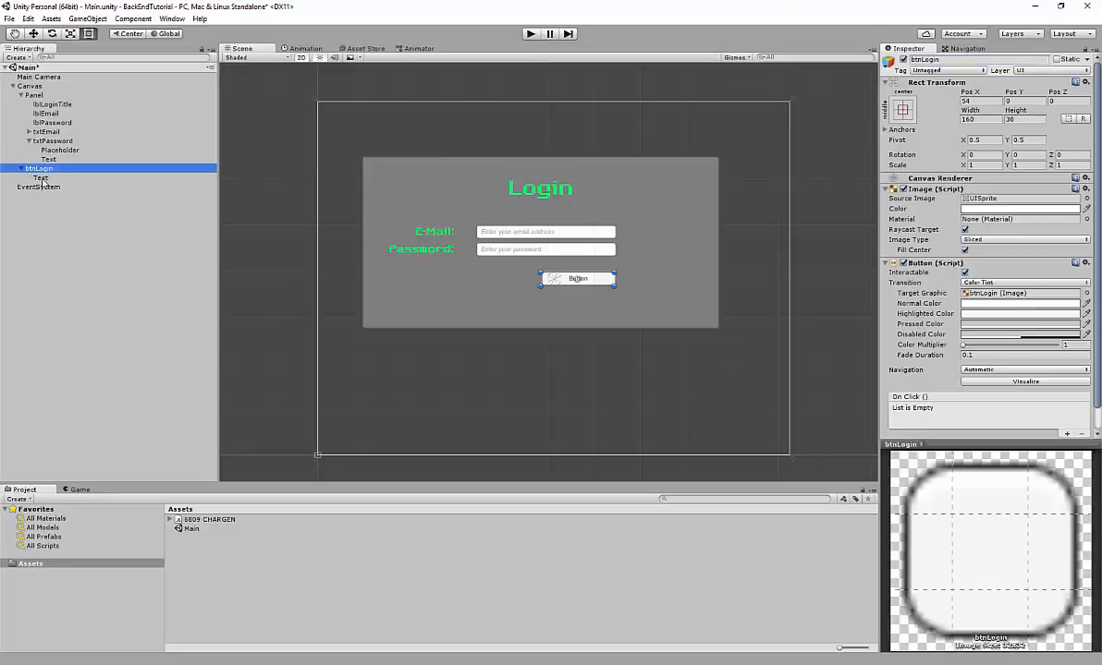
click(39, 178)
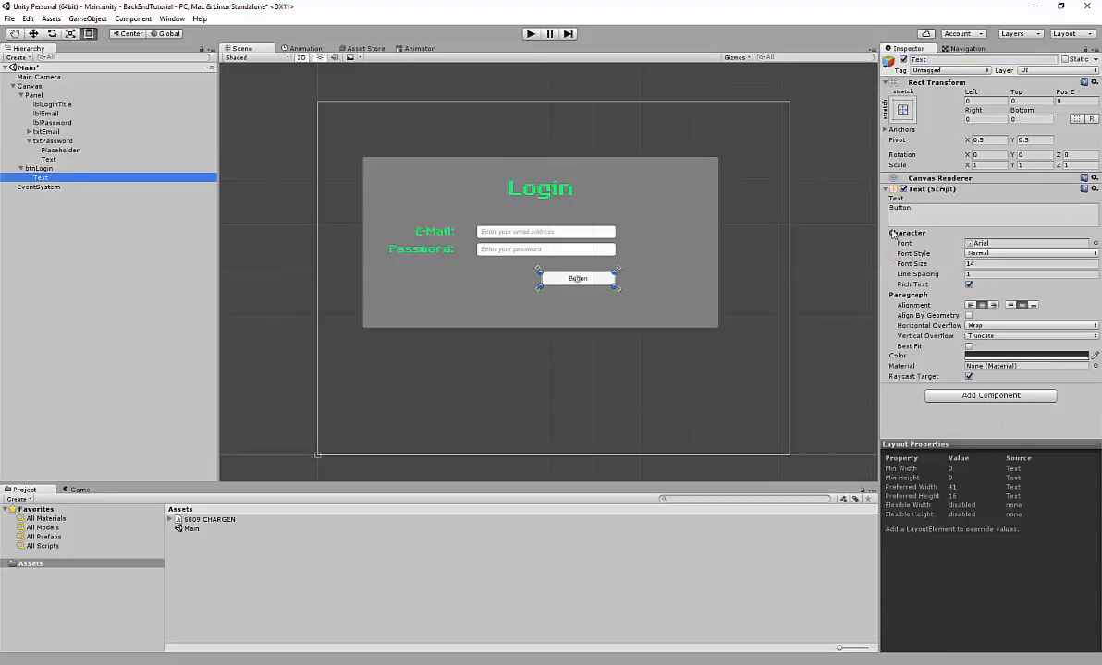
click(901, 209)
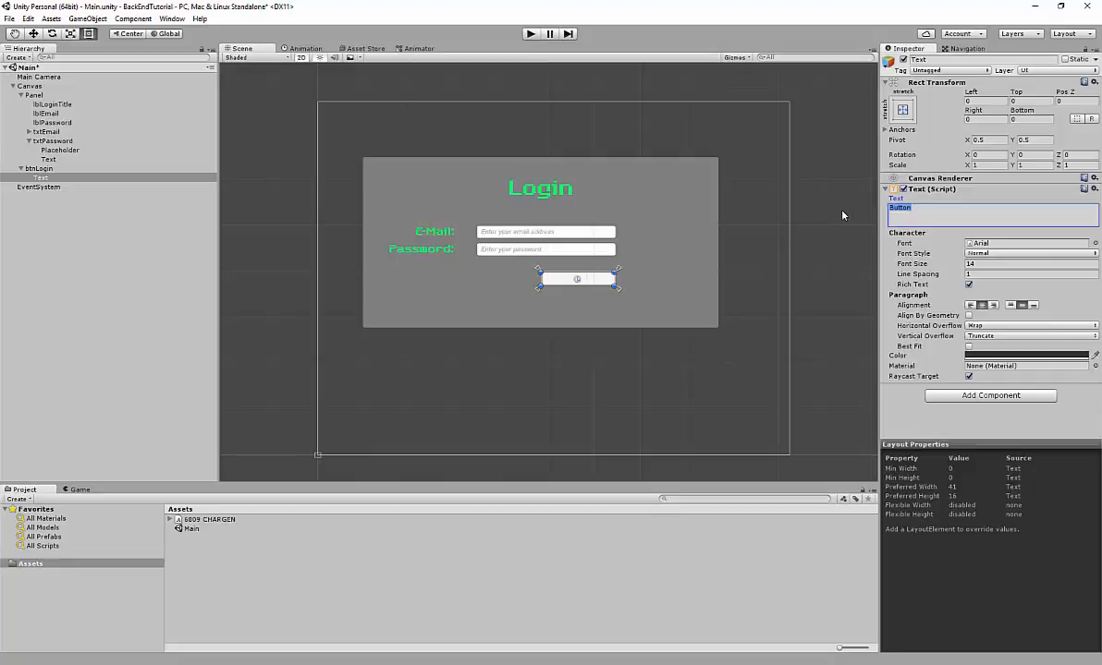
text(LOgin)
key(BackSpace)
key(BackSpace)
key(BackSpace)
key(BackSpace)
text(ogin)
Apply the 6809 CHARGEN font to the button's label and set its text color to bright green, 00FF00FF
drag(211, 520, 980, 248)
click(988, 358)
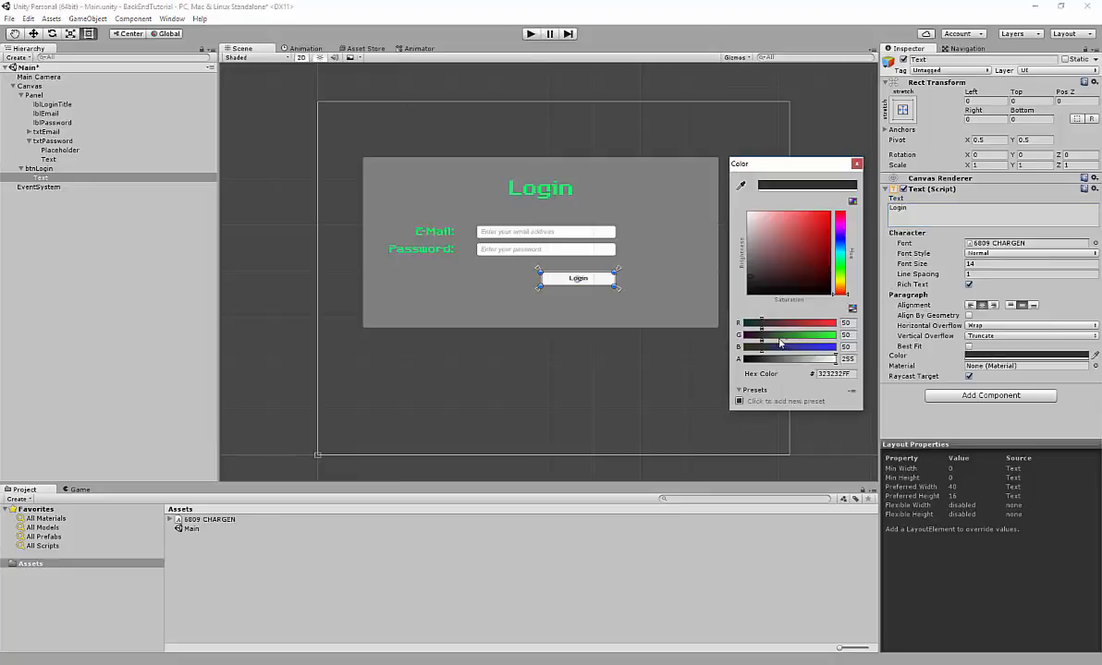
drag(779, 335, 804, 337)
drag(808, 240, 834, 207)
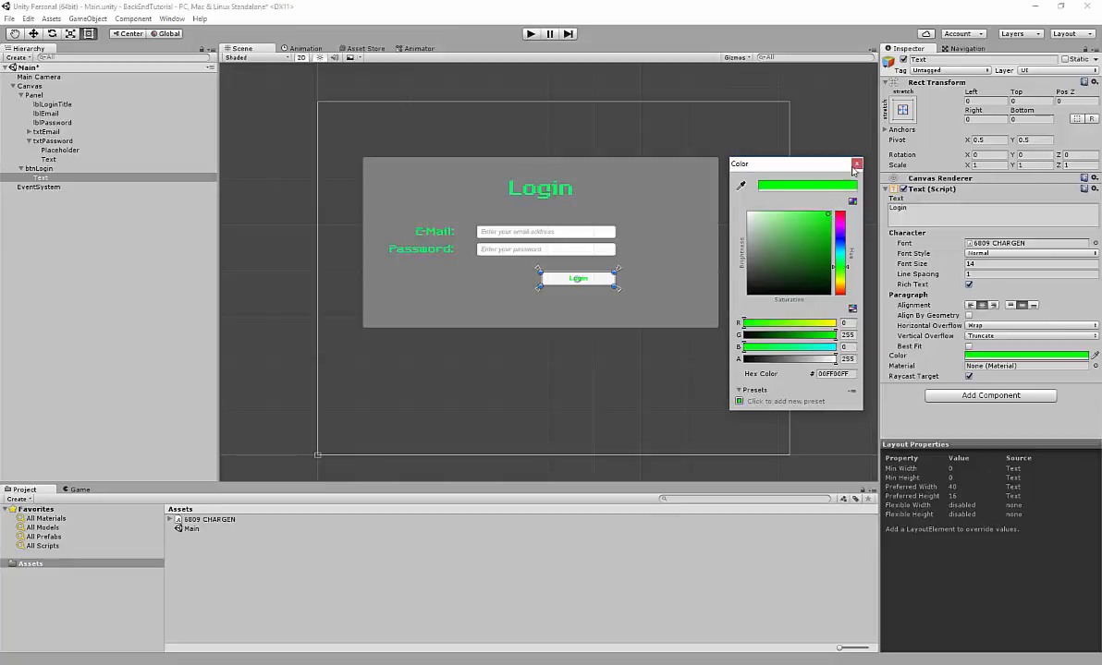
click(856, 164)
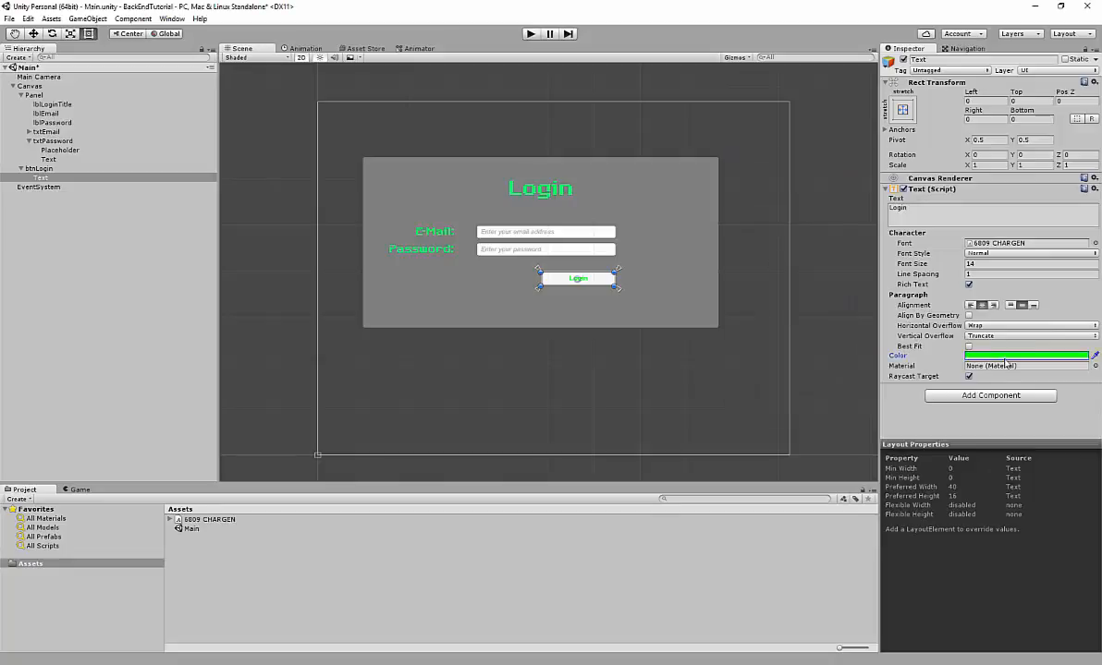
Set btnLogin's Normal Color to dark gray 3F3F3FFF and its Highlighted Color to medium gray 747474FF
click(109, 167)
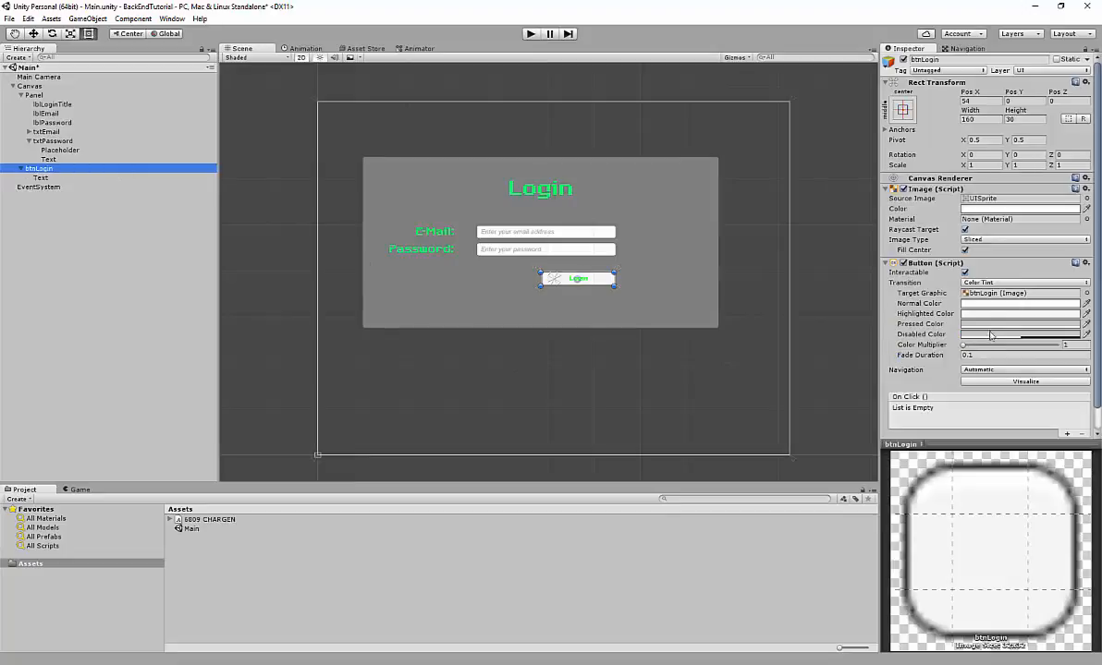
click(970, 303)
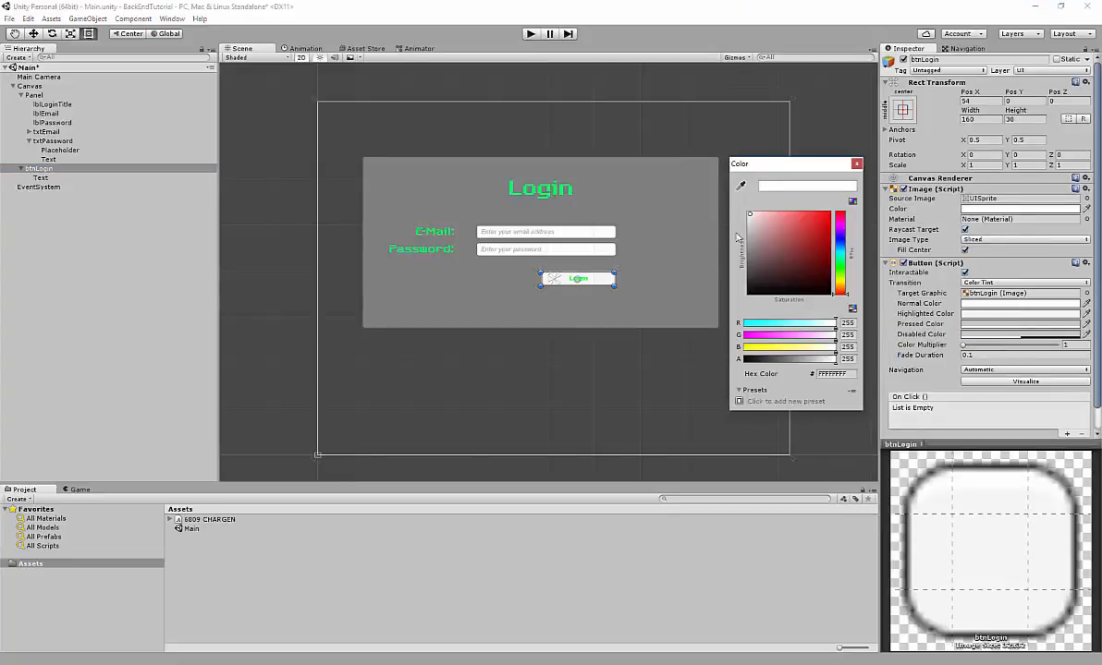
drag(746, 233, 749, 270)
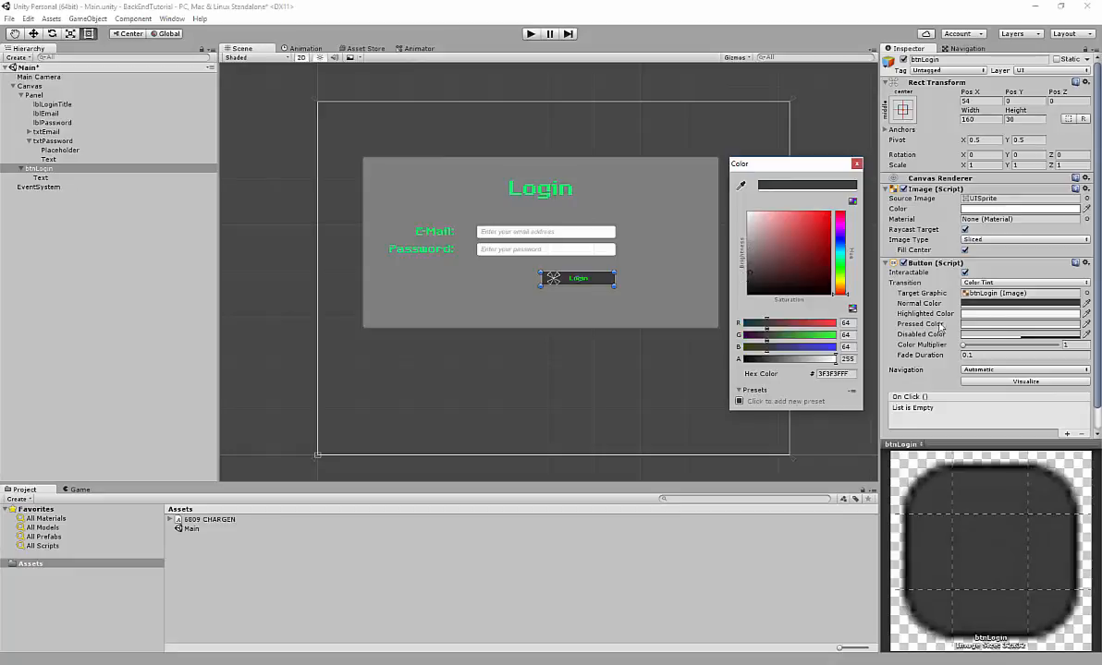
click(975, 314)
click(973, 315)
drag(750, 224, 749, 258)
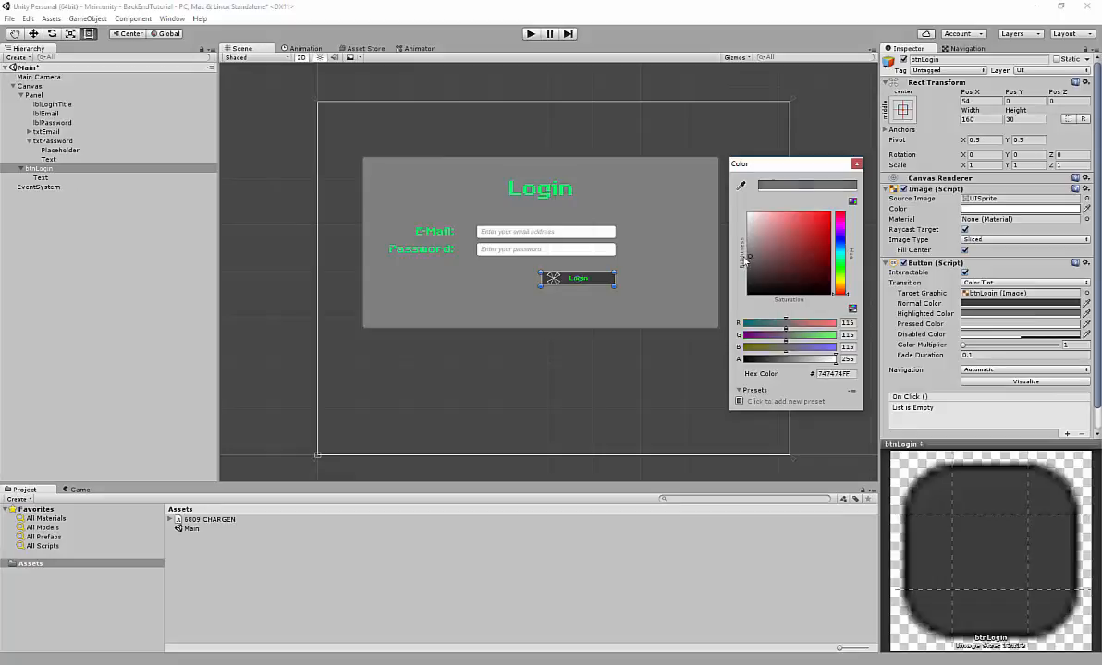
Set btnLogin's Pressed Color to very dark gray 2B2B2BFF and close the color picker
click(974, 326)
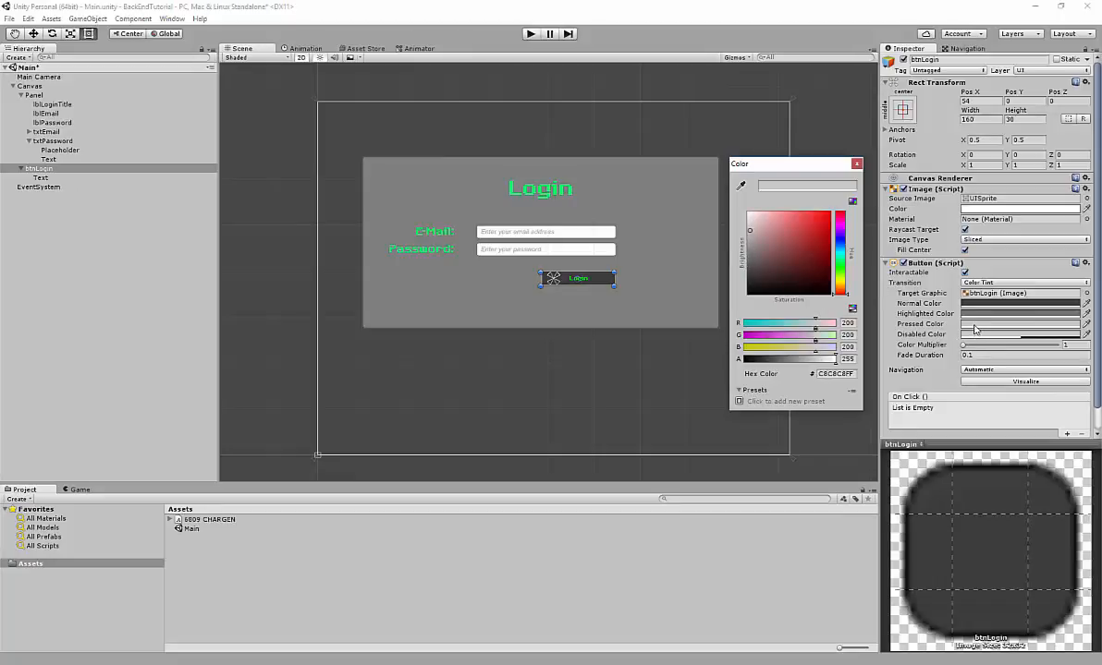
drag(766, 246, 740, 280)
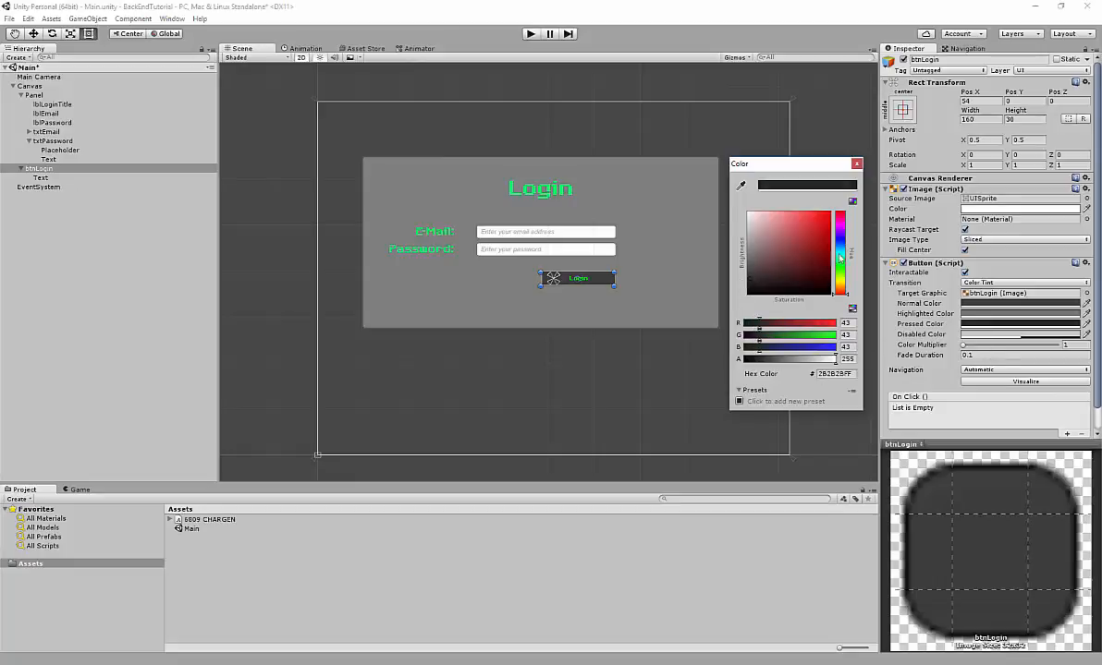
click(855, 164)
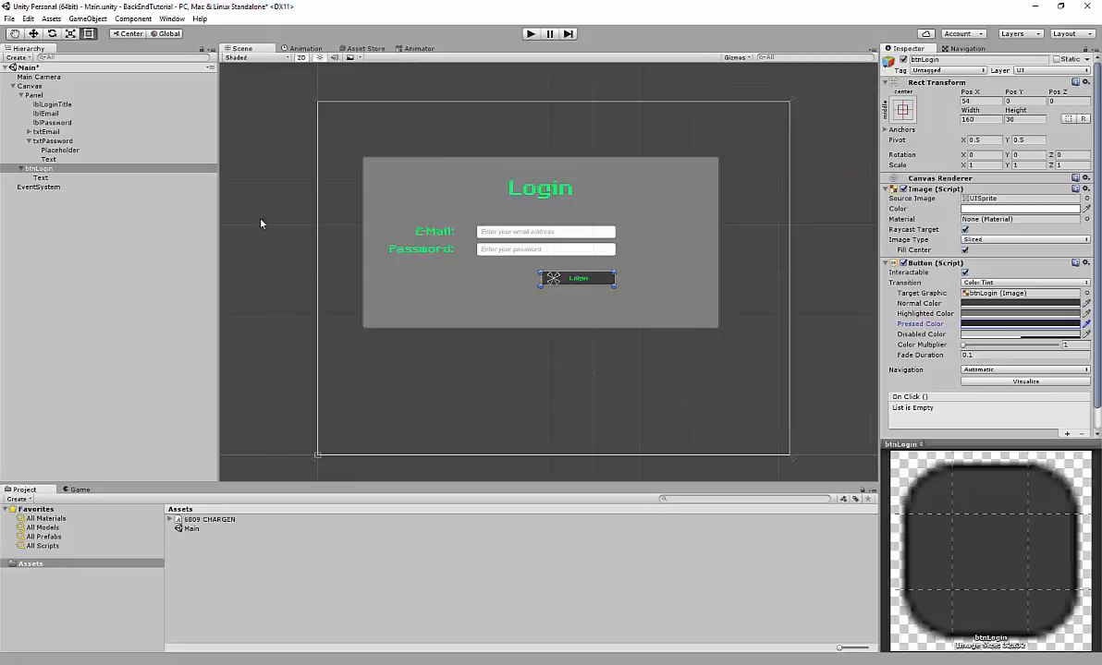
Save the Main scene and run it in Play mode
click(12, 22)
click(33, 58)
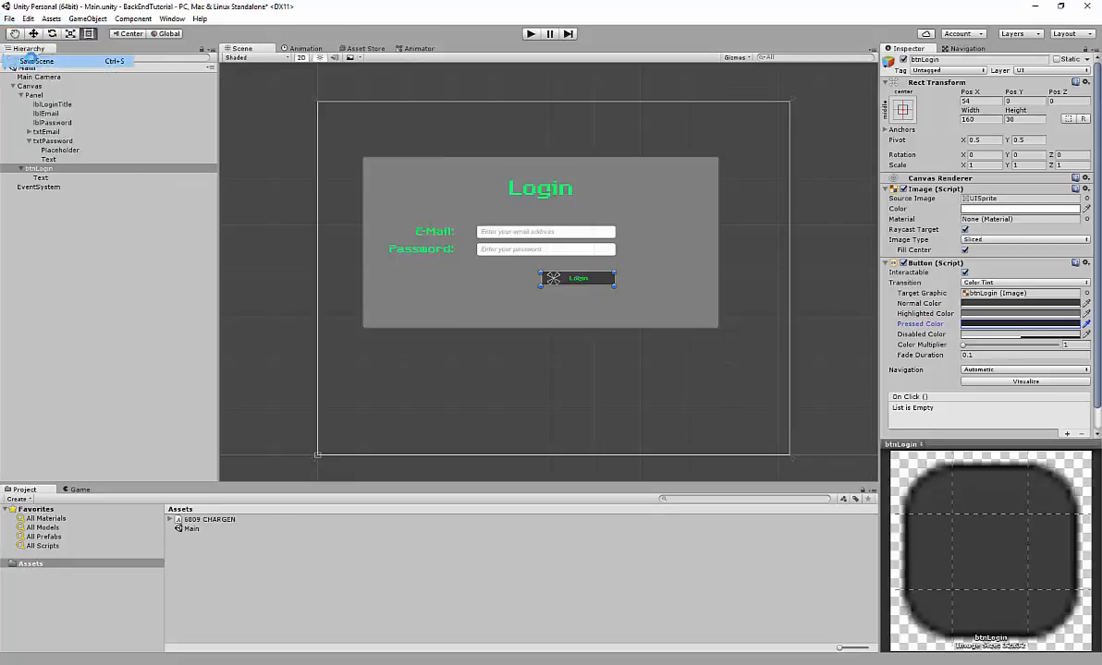
click(530, 33)
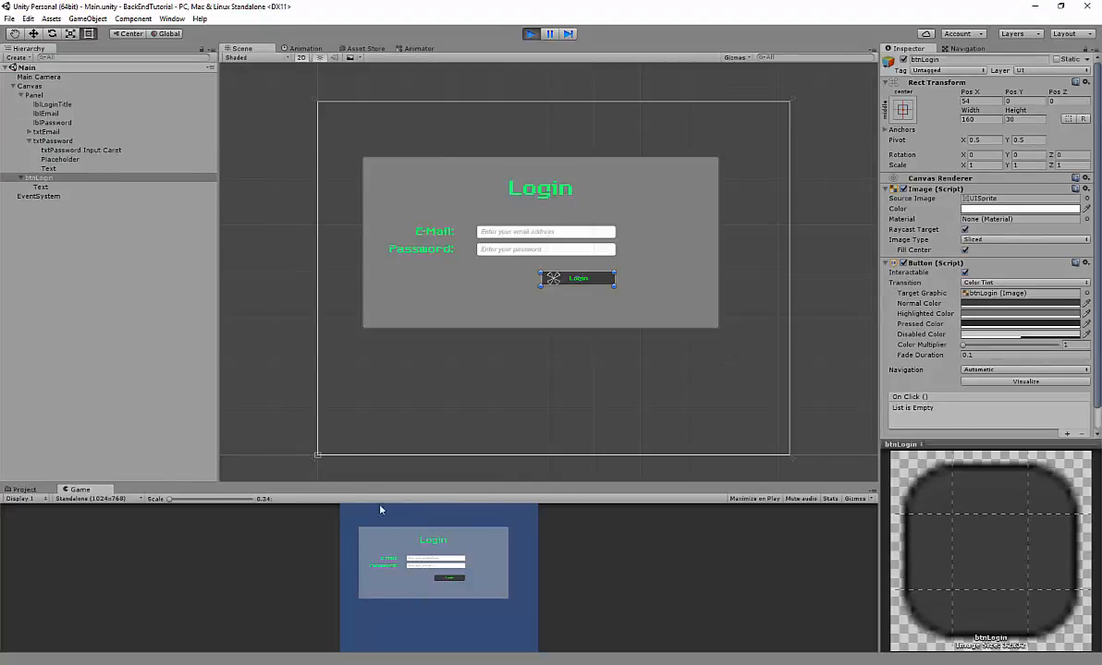
Detach the Game view into a larger floating window and test the E-Mail field, Password field and Login button with sample text
drag(79, 490, 513, 520)
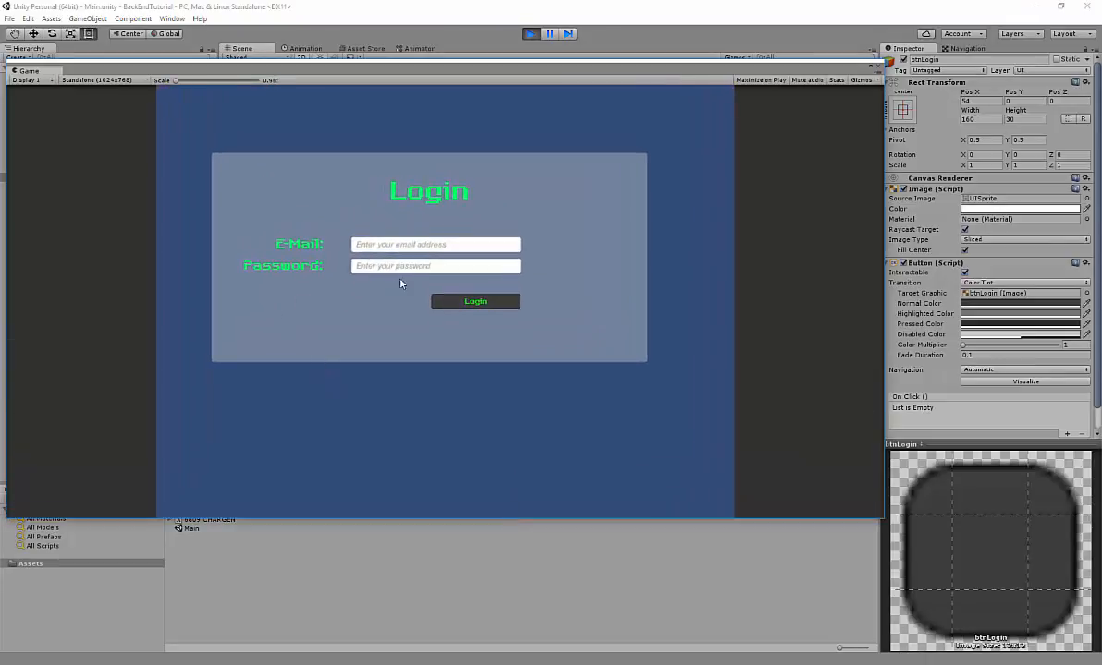
click(414, 245)
text(asdfsdfs)
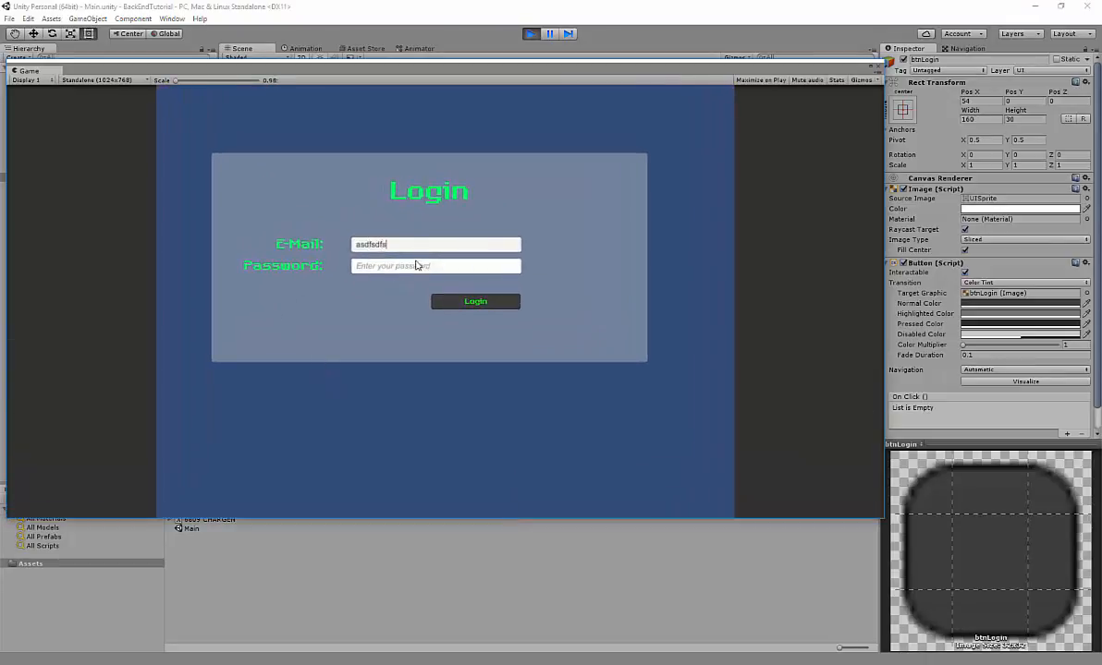
click(416, 266)
text(asdfsdfsd)
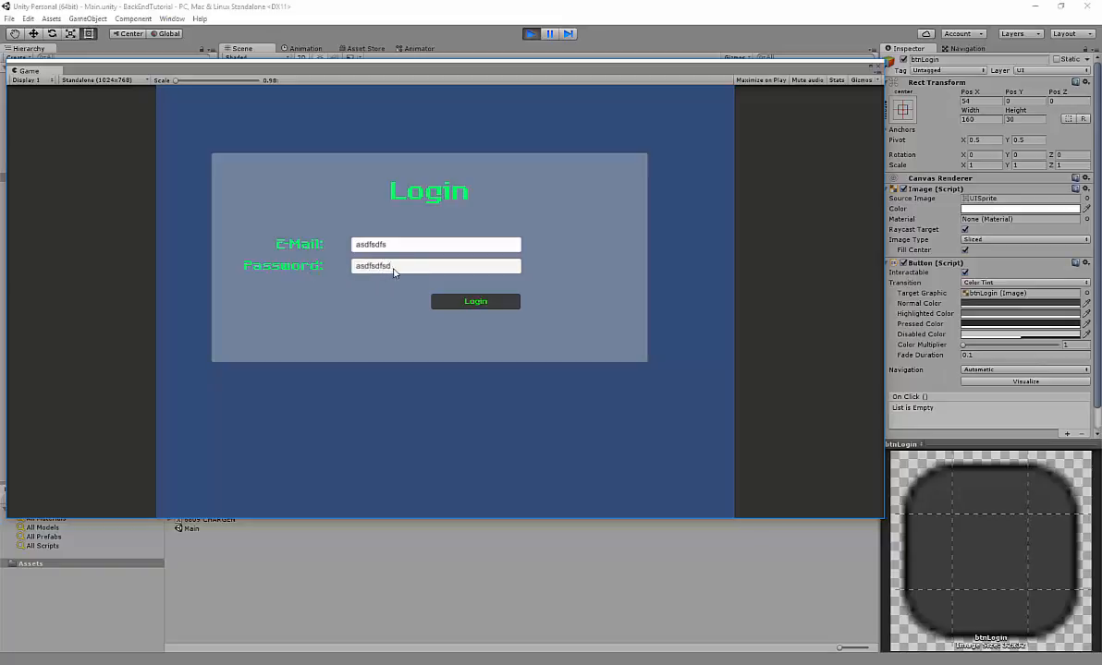
drag(393, 269, 347, 274)
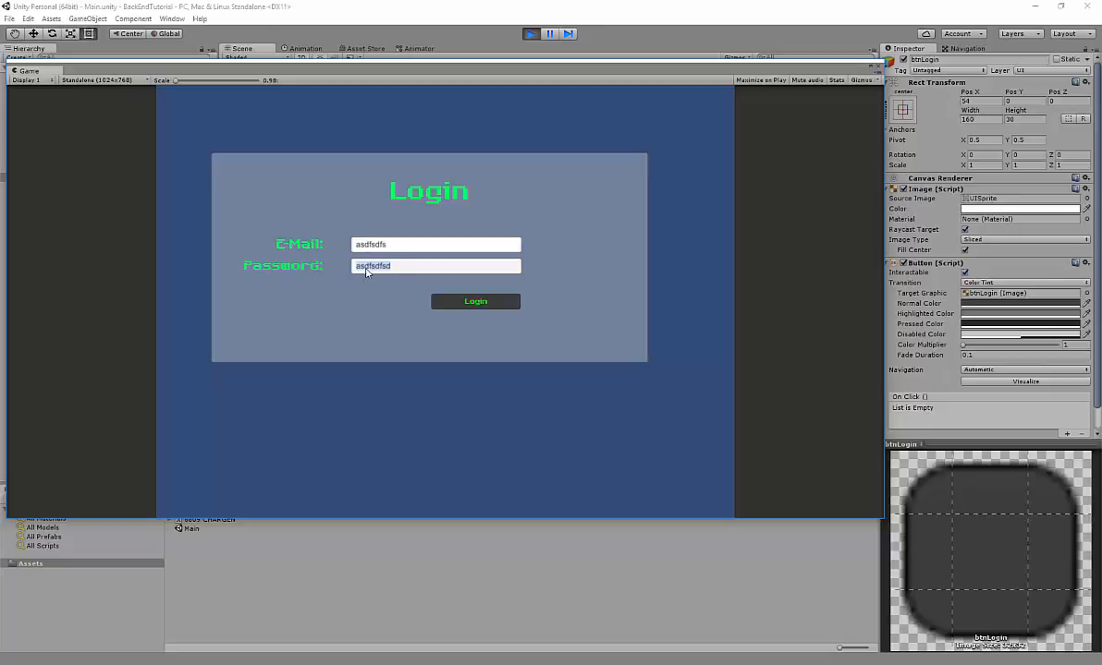
click(499, 308)
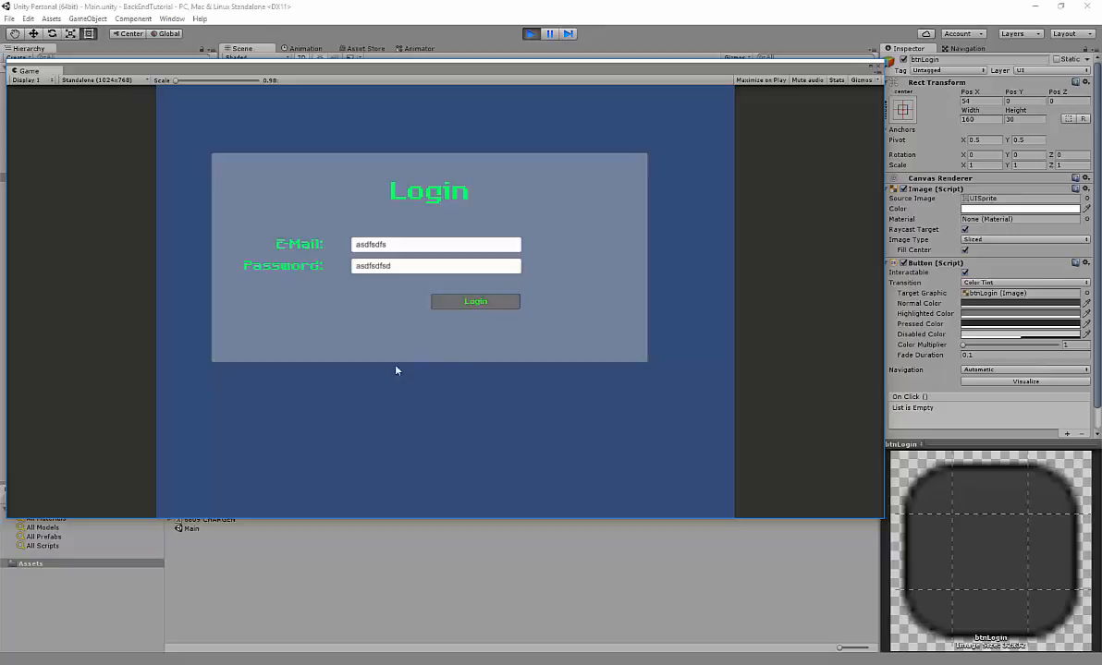
Stop Play mode and dock the Game view beside the Animator view, returning to the Scene view
click(531, 34)
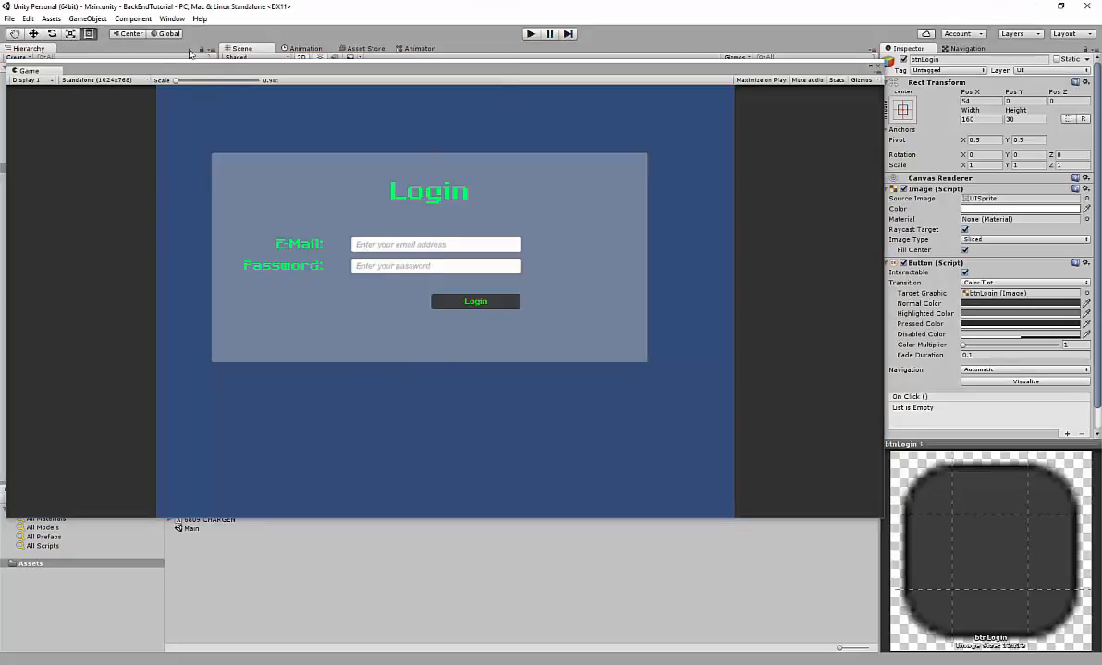
drag(33, 71, 466, 48)
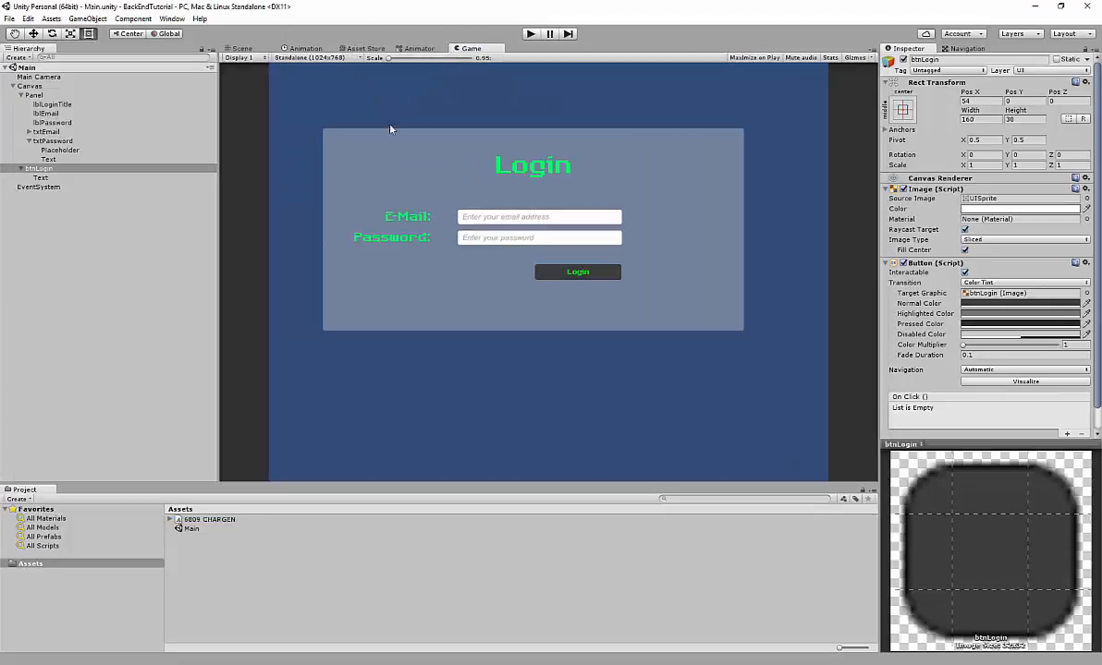
click(241, 48)
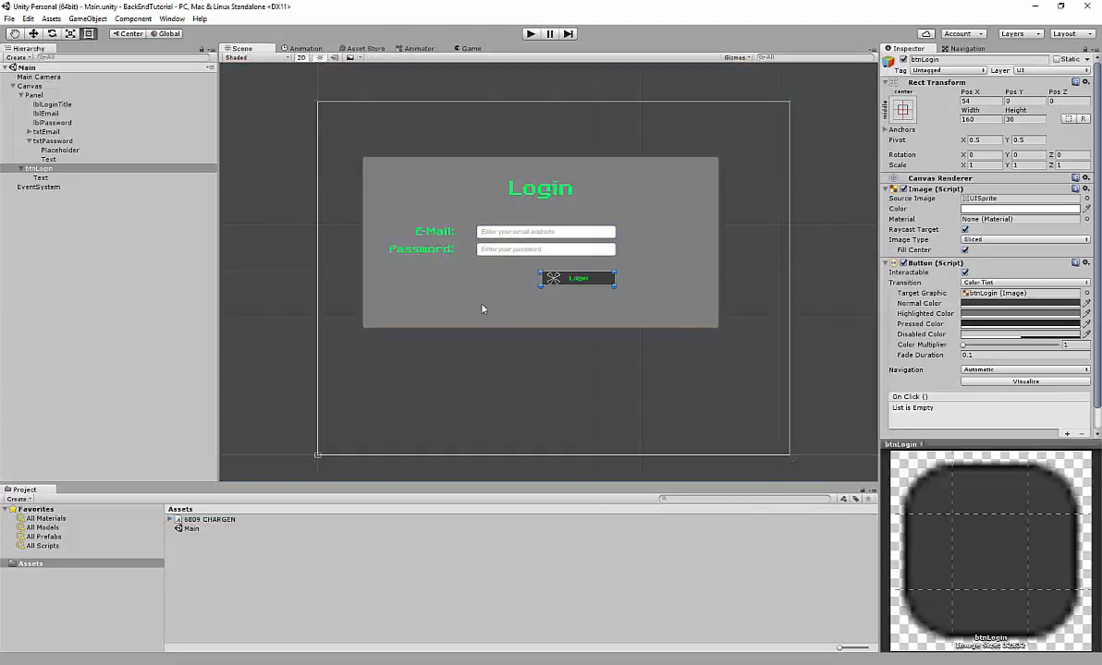